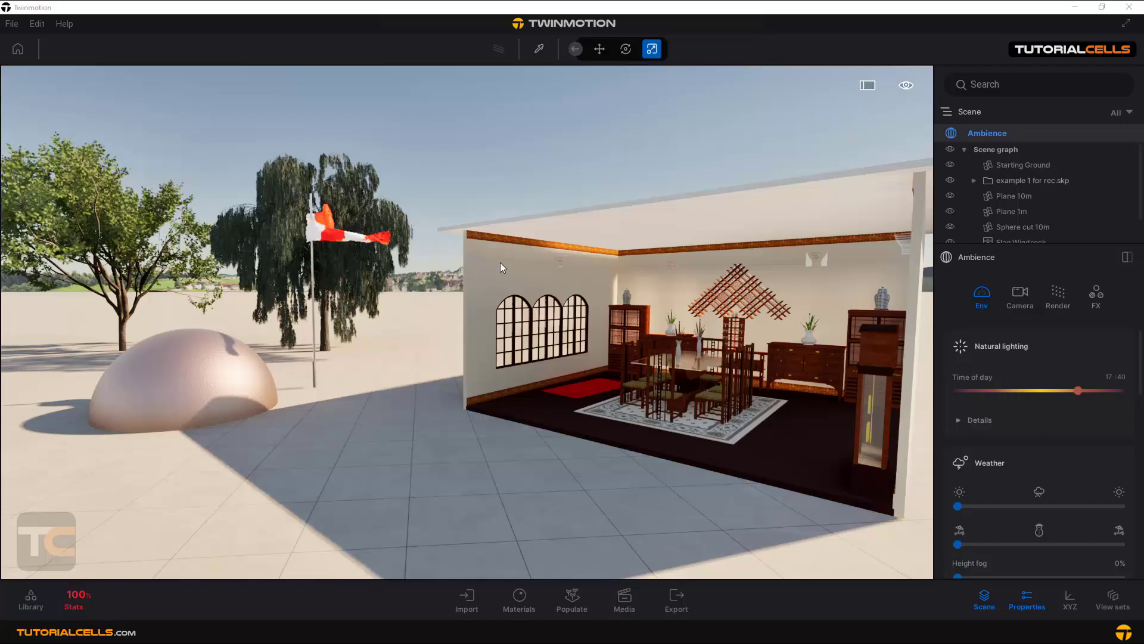
- Show the Ambience Camera settings: Exposure & WB, Lens, Depth of field, Bloom and Composition
click(1018, 294)
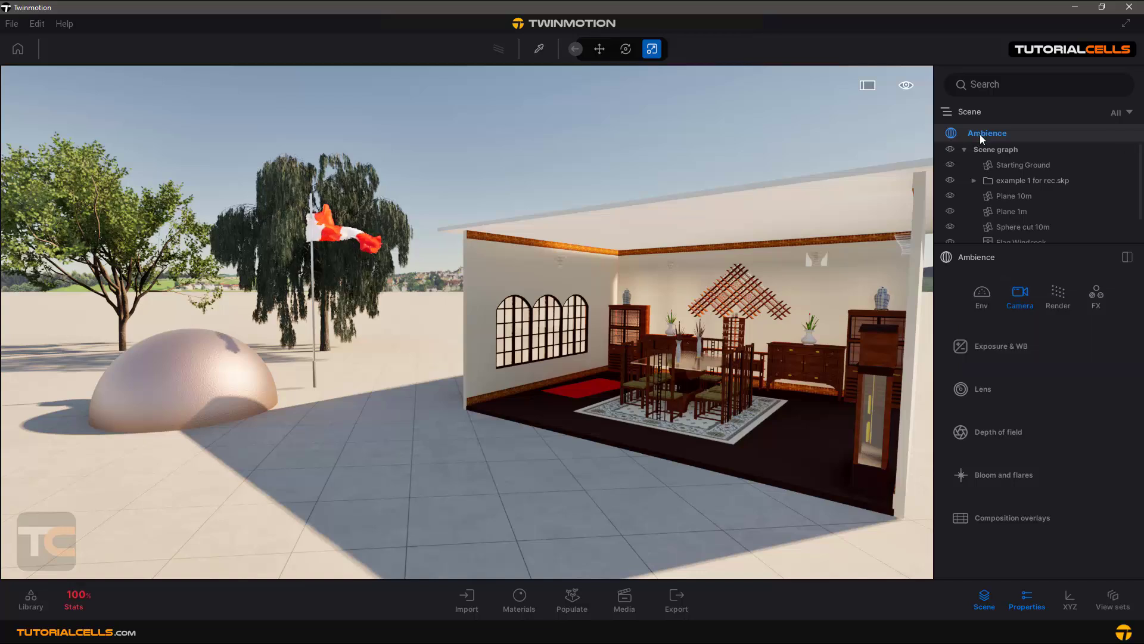
- Expand Exposure & WB, showing auto-exposure on, Exposure 0.66 and White balance 8151K
click(991, 352)
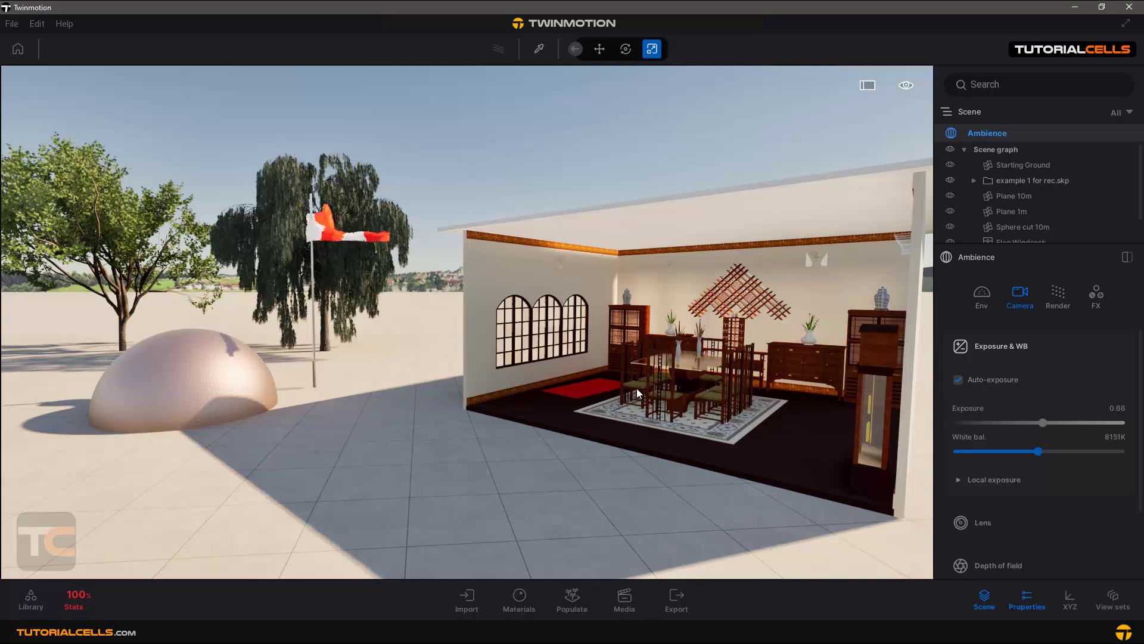
drag(703, 370, 610, 375)
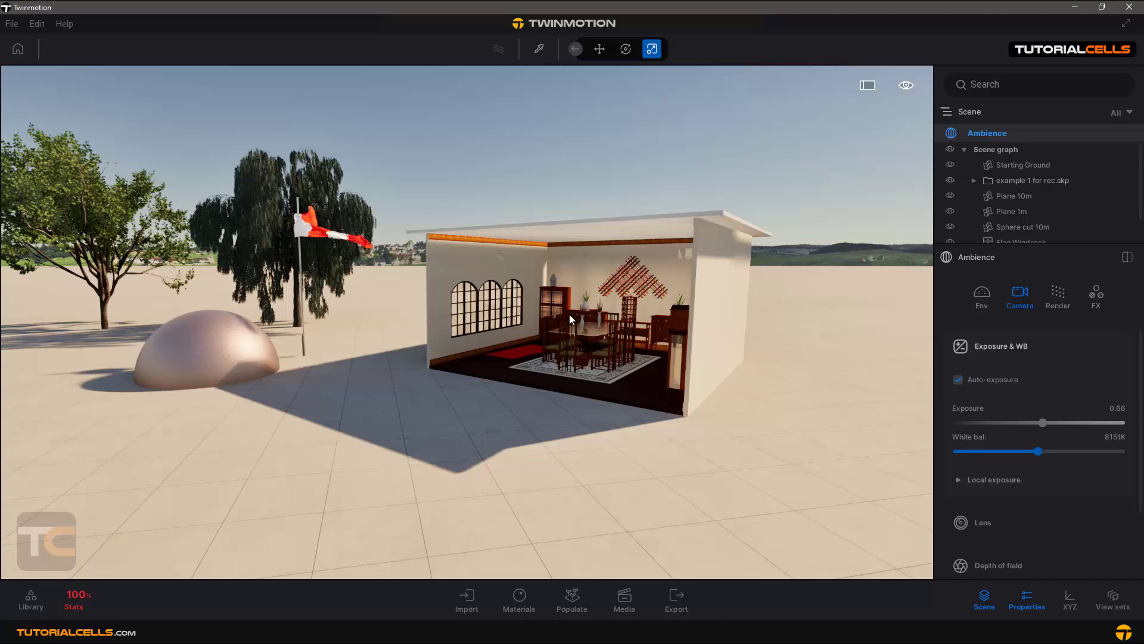
scroll(537, 310, down, 5)
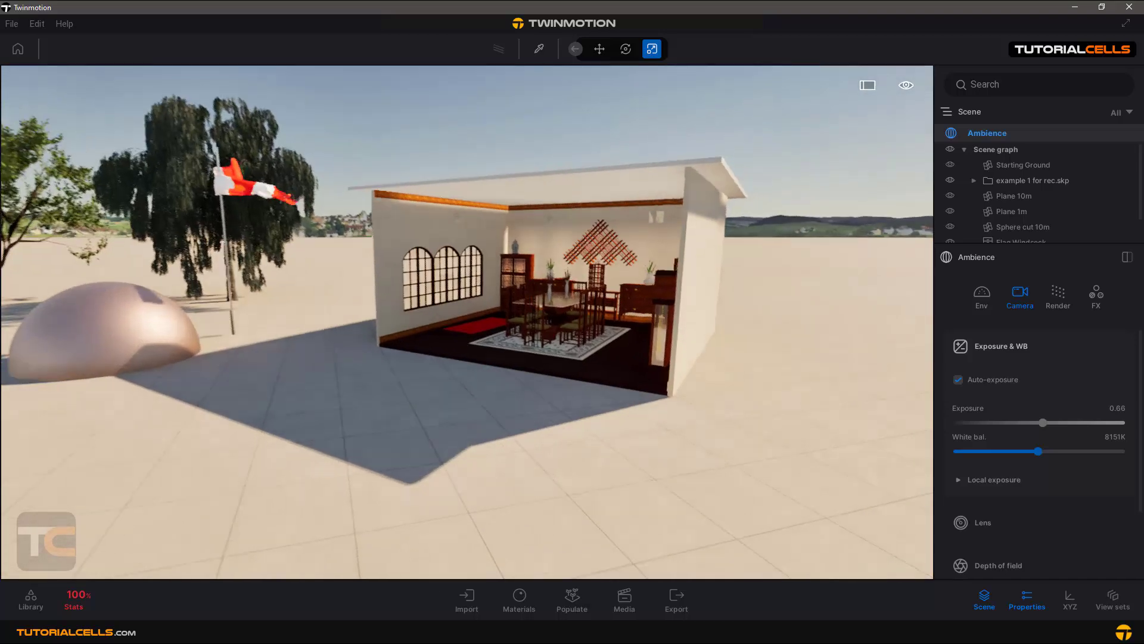
scroll(536, 310, down, 6)
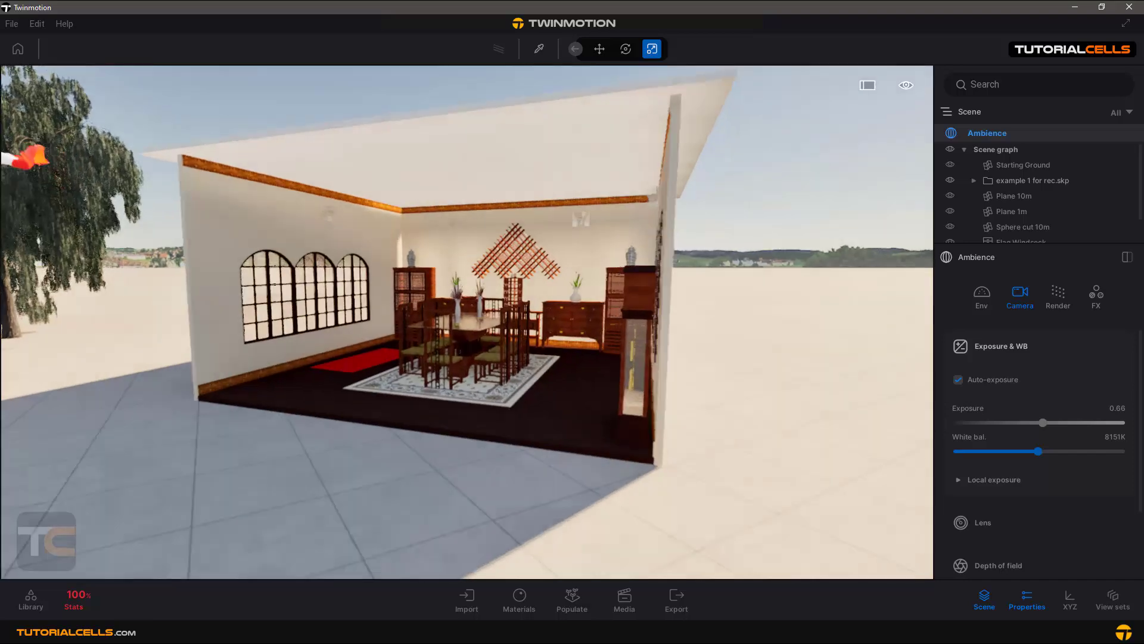
scroll(565, 325, down, 6)
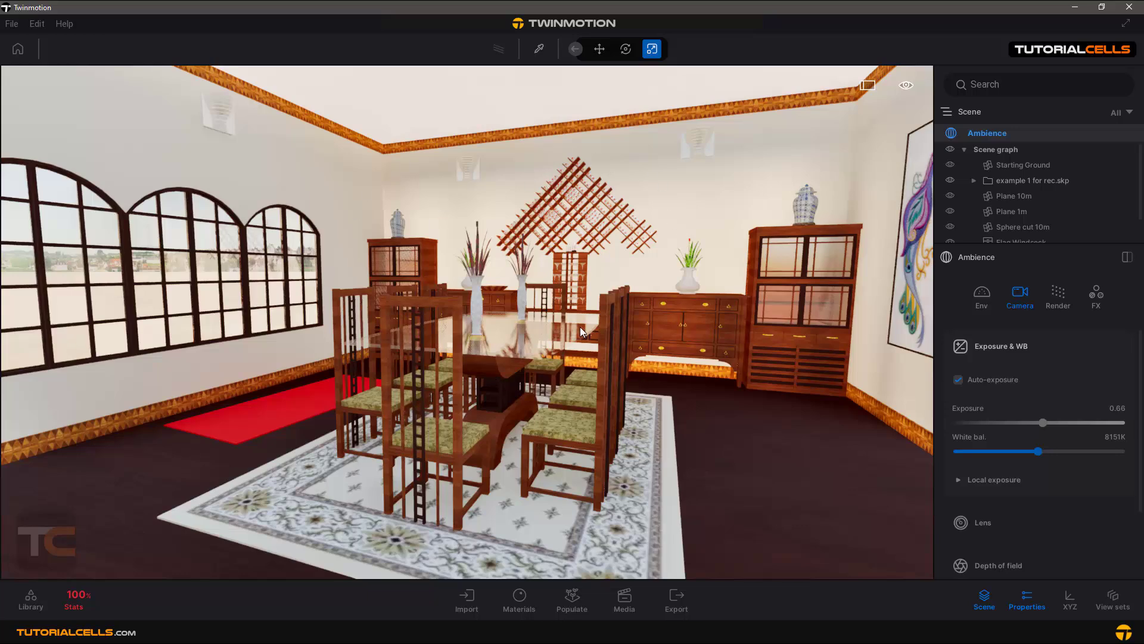
scroll(580, 332, up, 6)
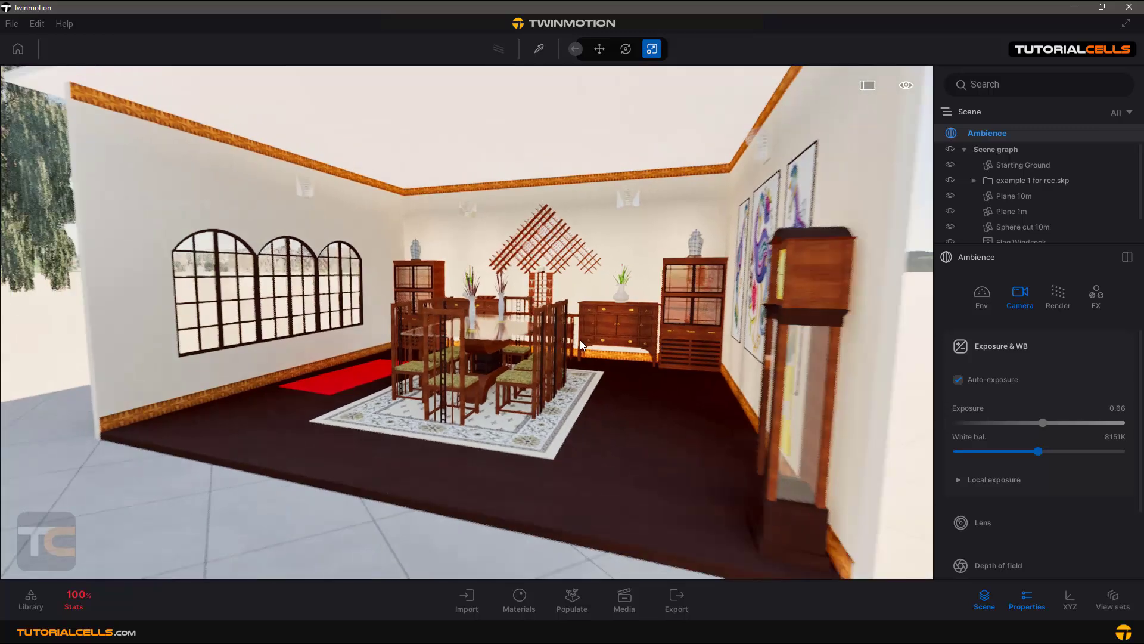
scroll(580, 340, up, 5)
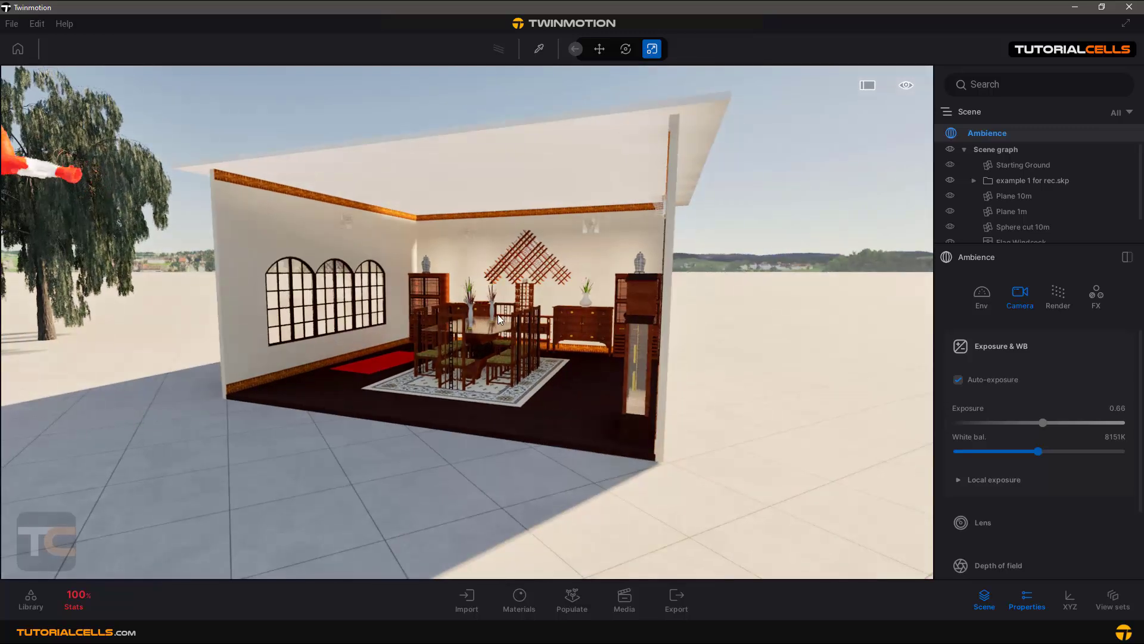
scroll(718, 335, up, 2)
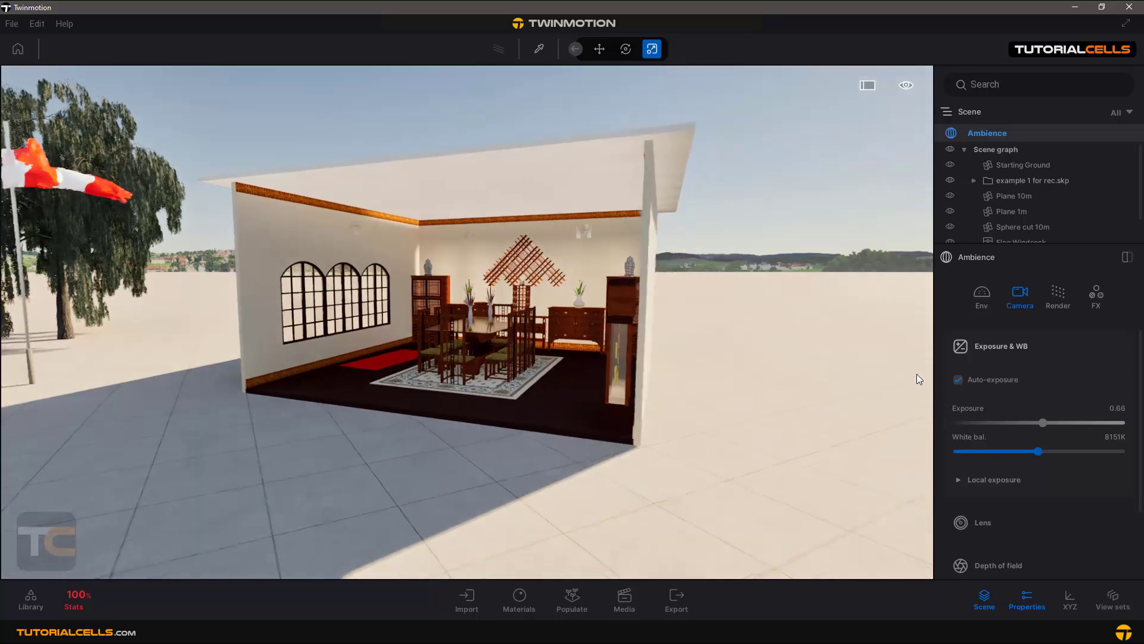
- Switch off auto-exposure and lower Exposure to -7.99, darkening the dining room
click(958, 380)
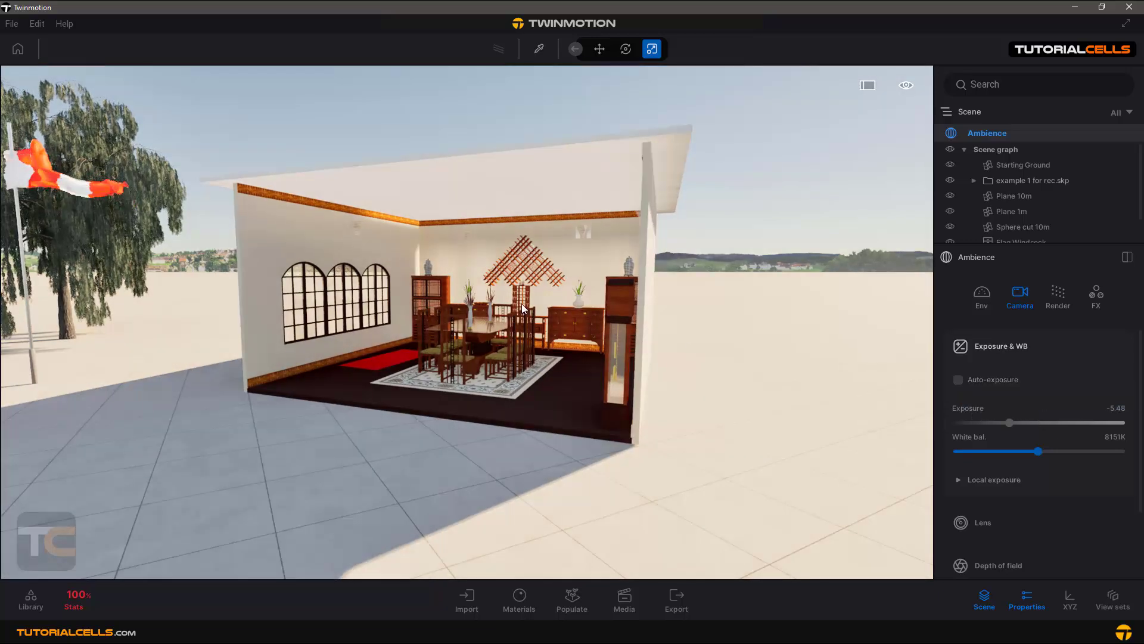
click(1007, 423)
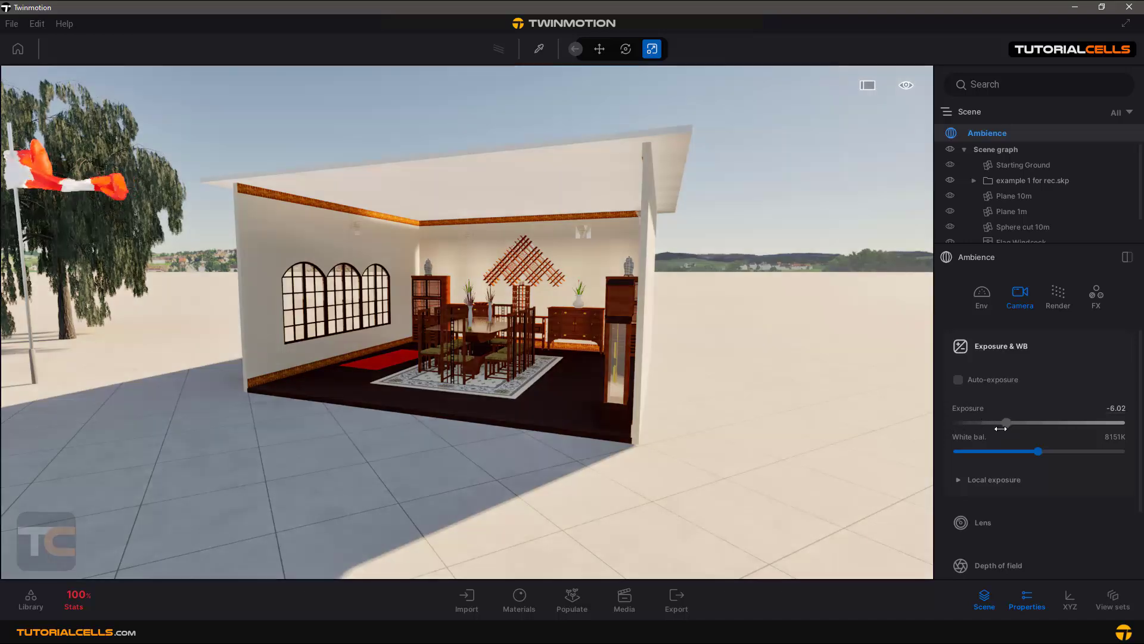
drag(1001, 428, 998, 430)
drag(433, 346, 495, 349)
key(Up)
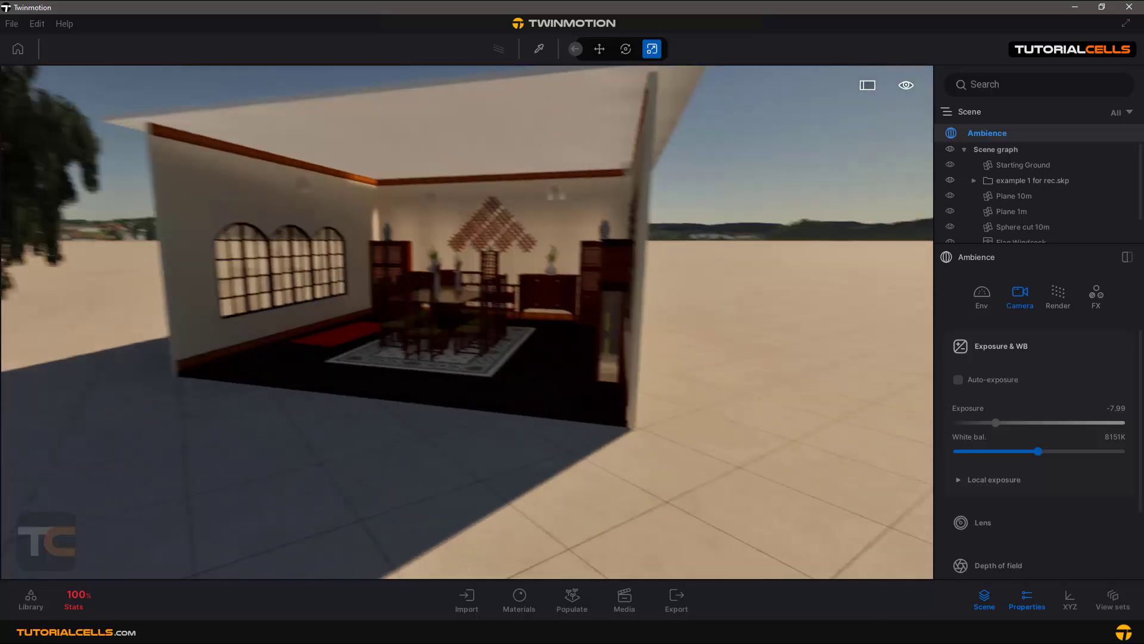
key(Up)
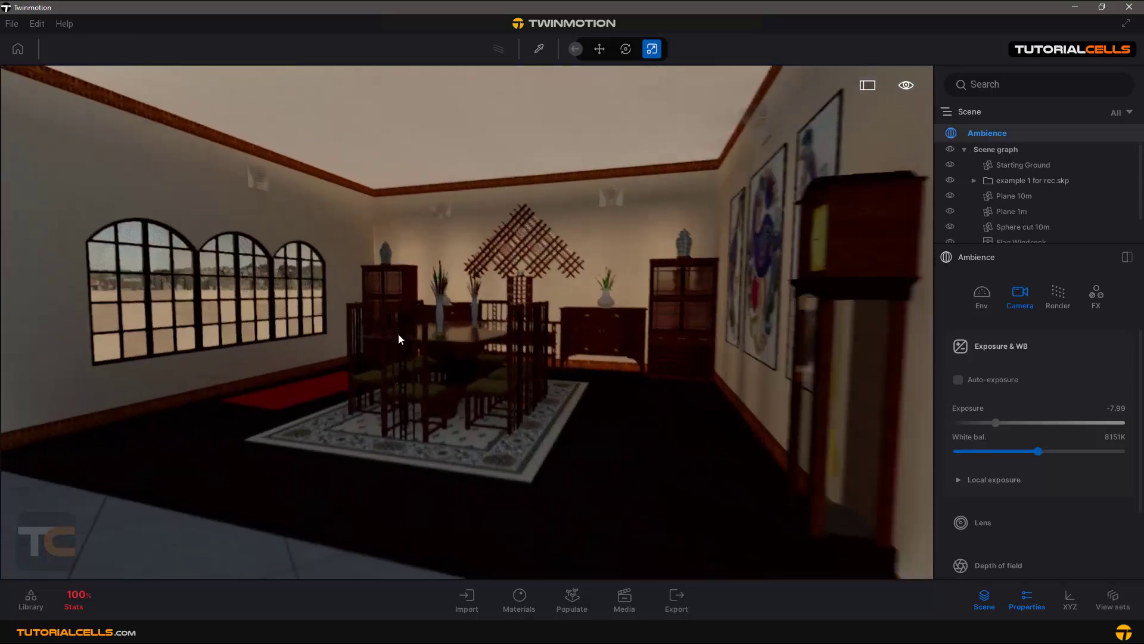
key(Down)
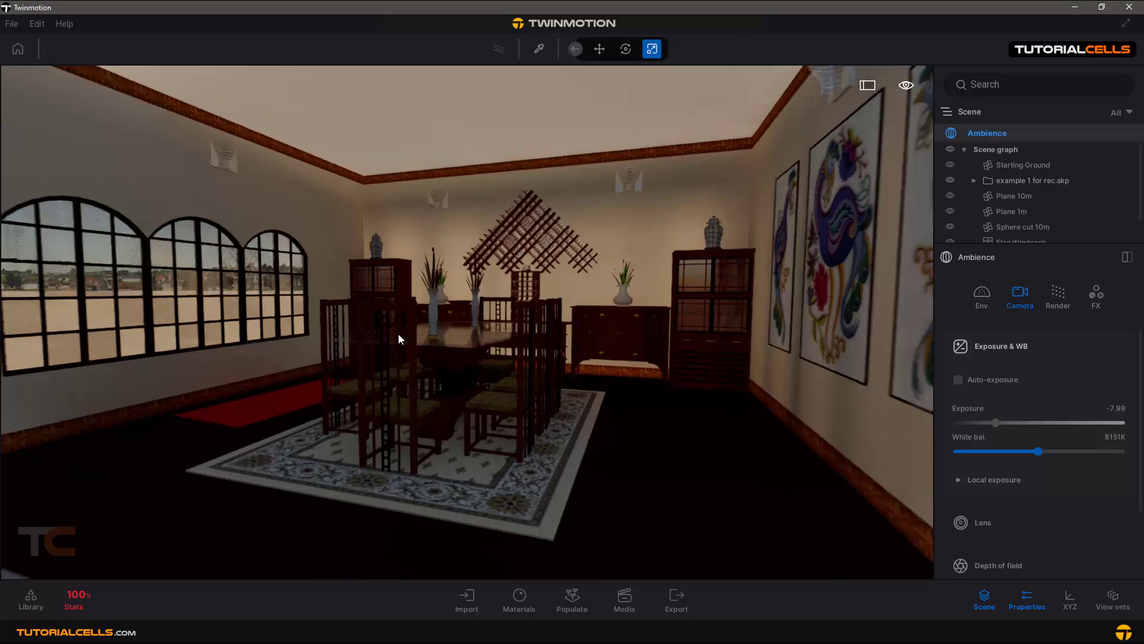
key(Down)
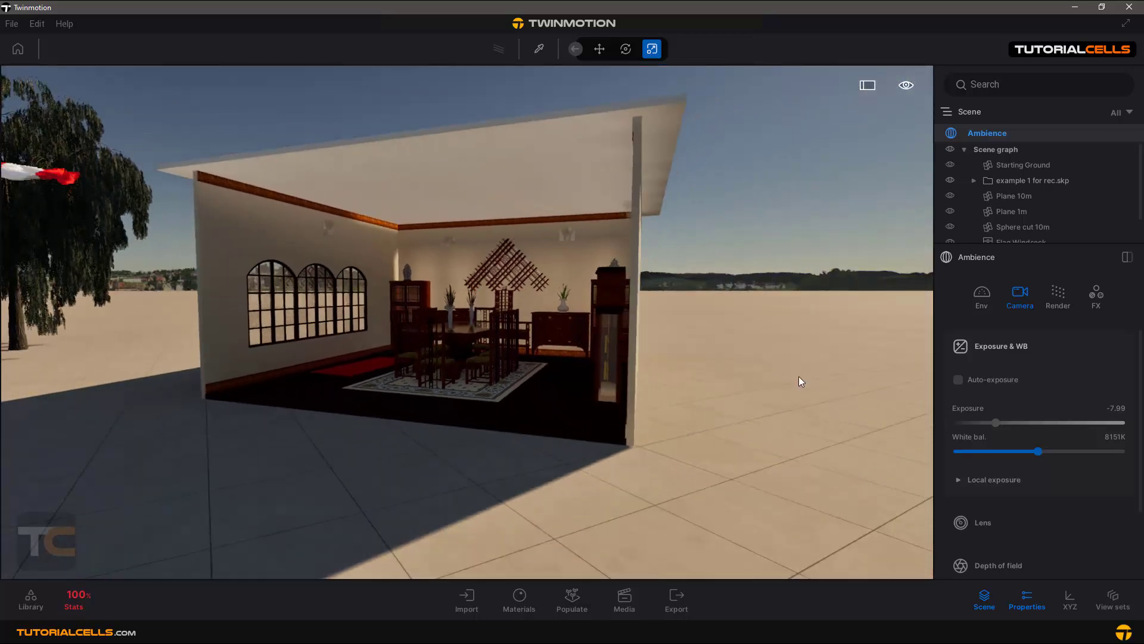
- Re-enable auto-exposure so Exposure returns to 0.66 and the house renders bright
click(958, 380)
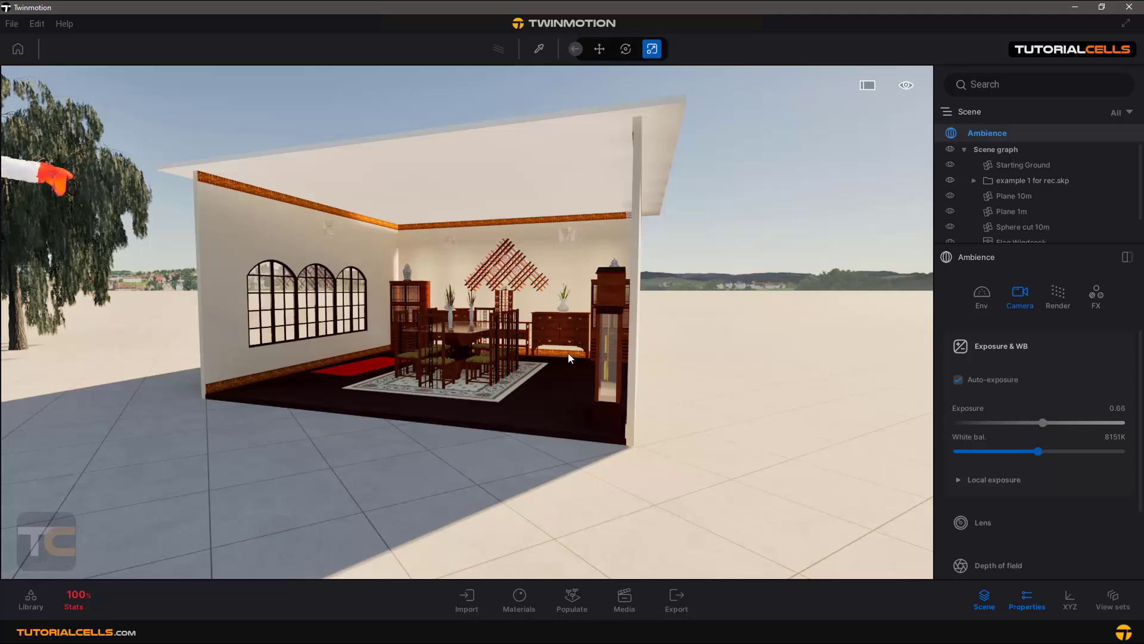
key(Down)
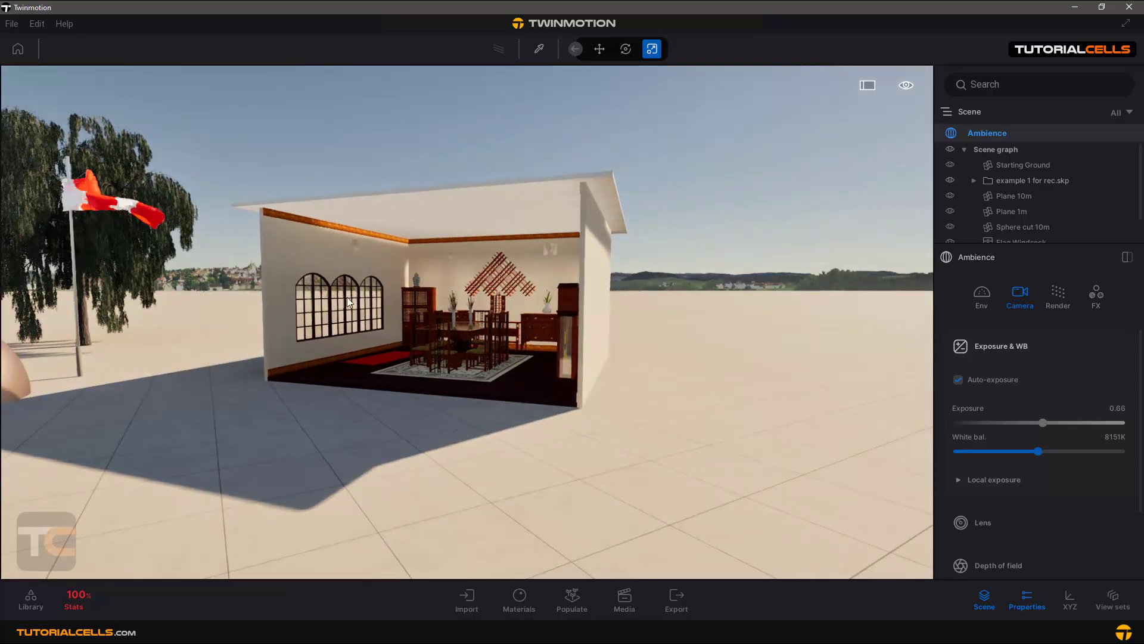
key(Up)
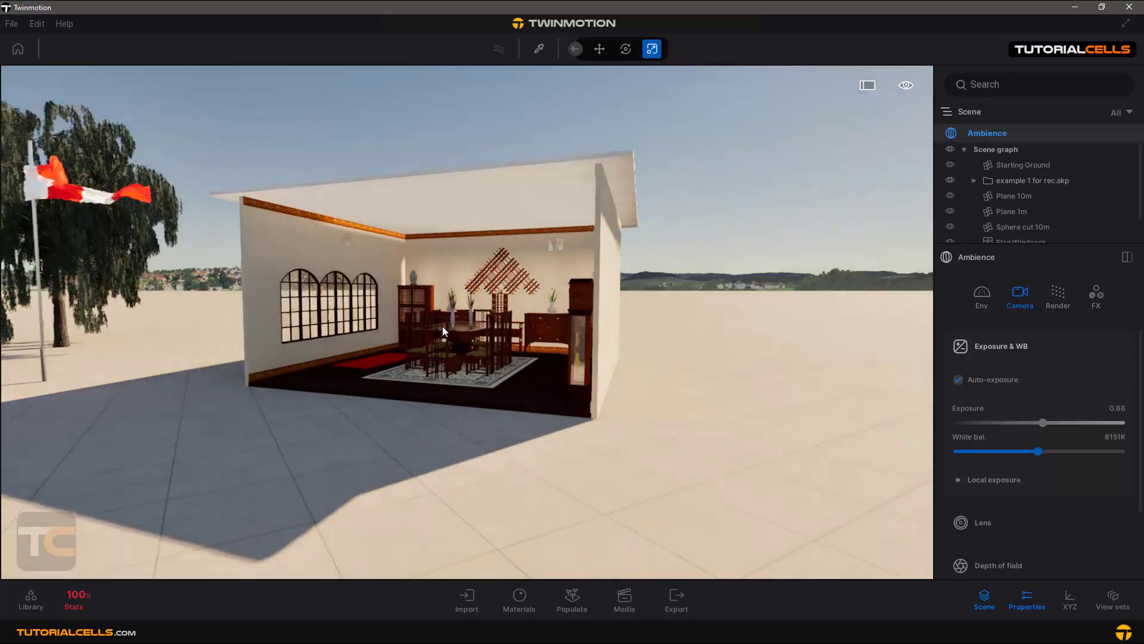
key(Up)
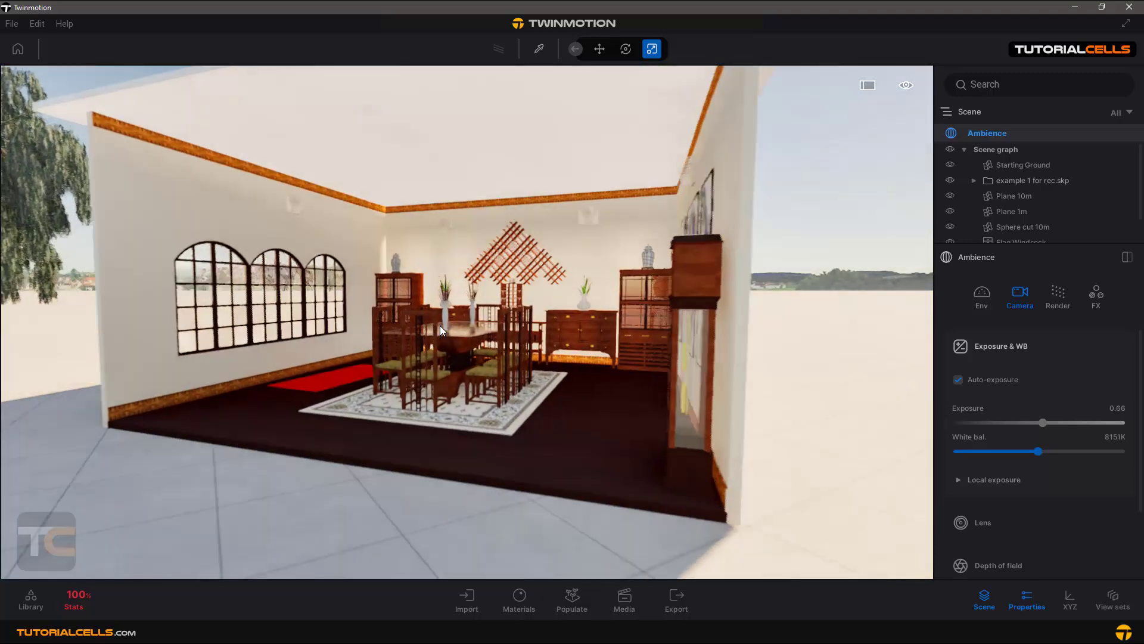
key(Up)
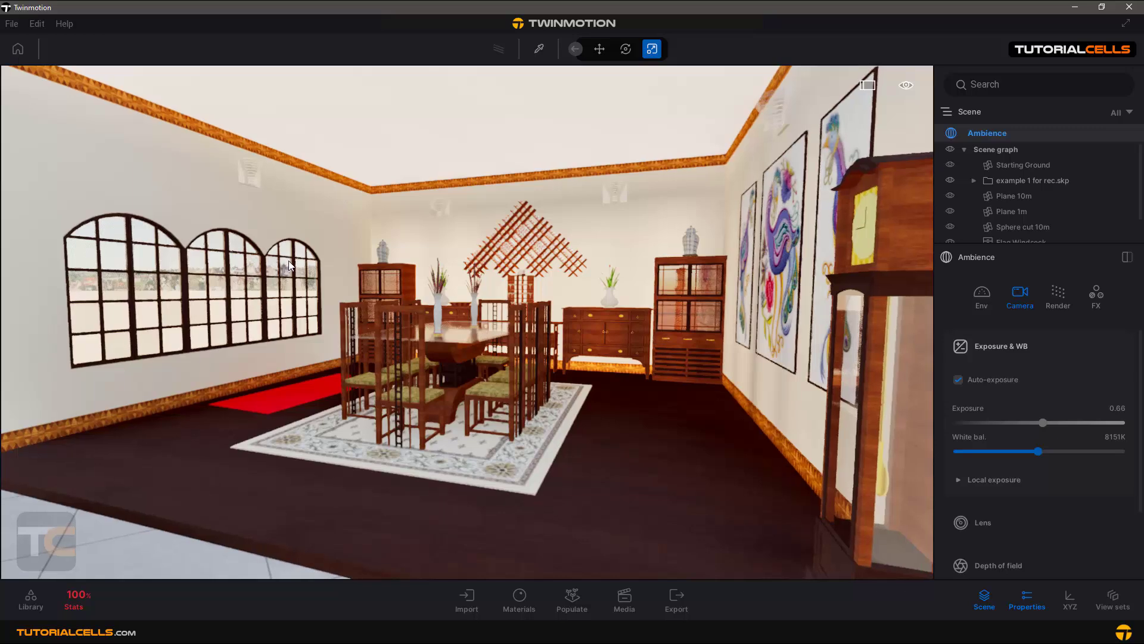
key(Down)
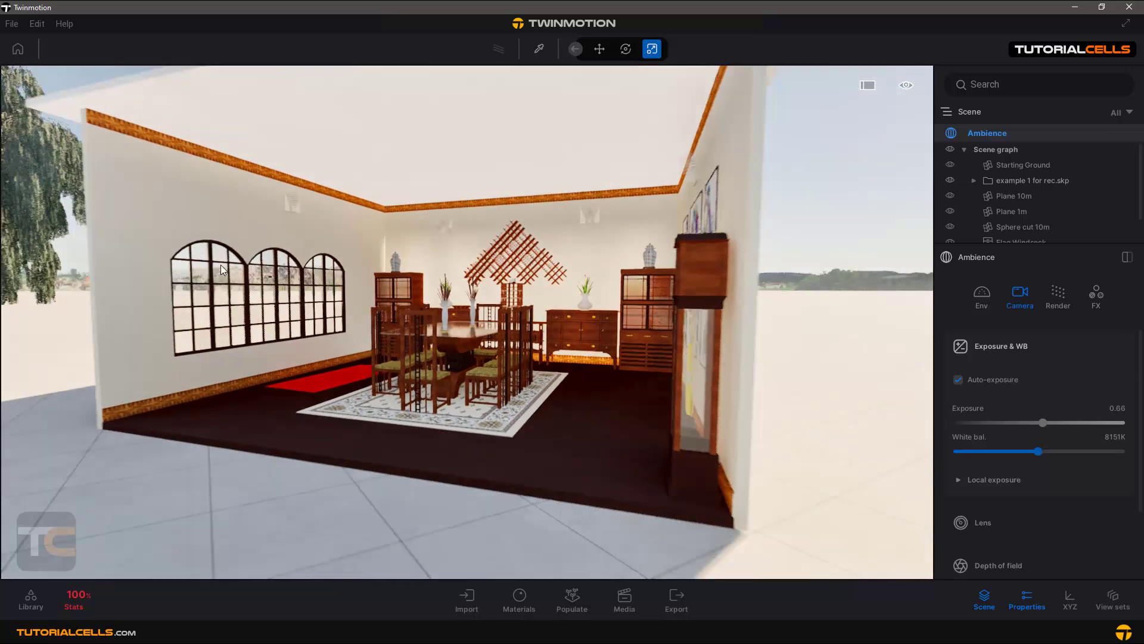
key(Down)
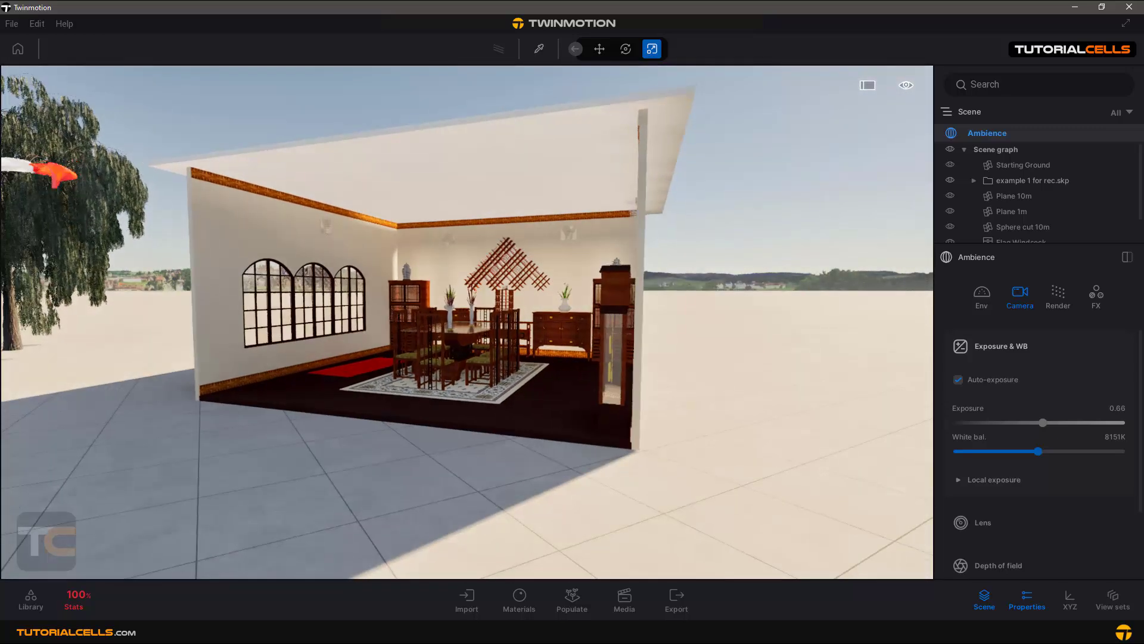
key(Left)
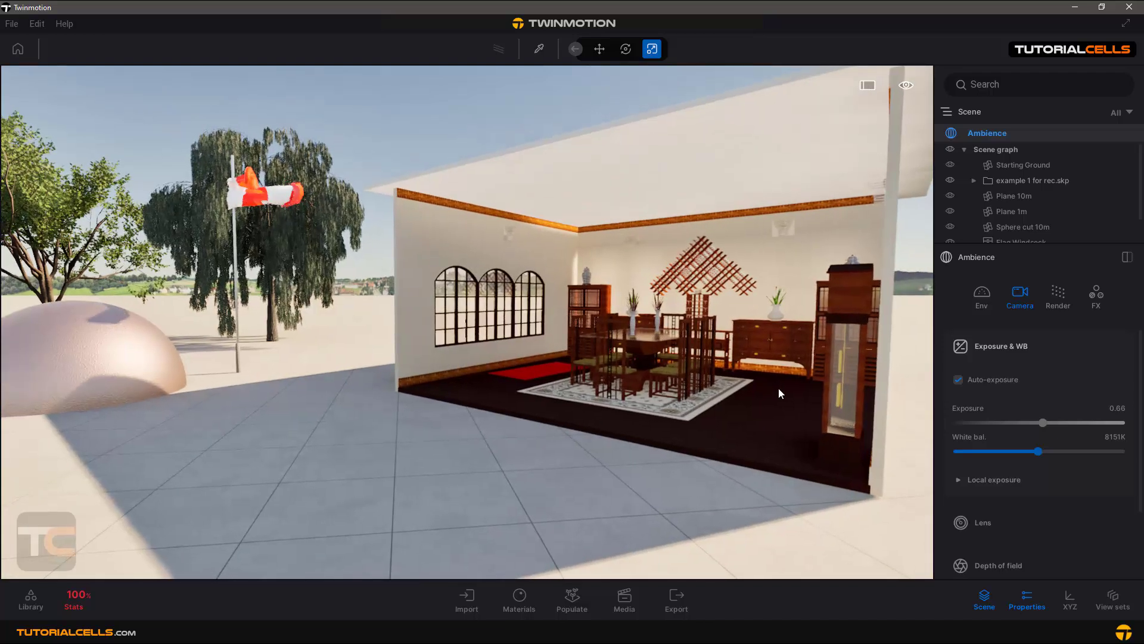
- Raise White balance from 8151K to roughly 10221K
drag(1038, 457, 1059, 444)
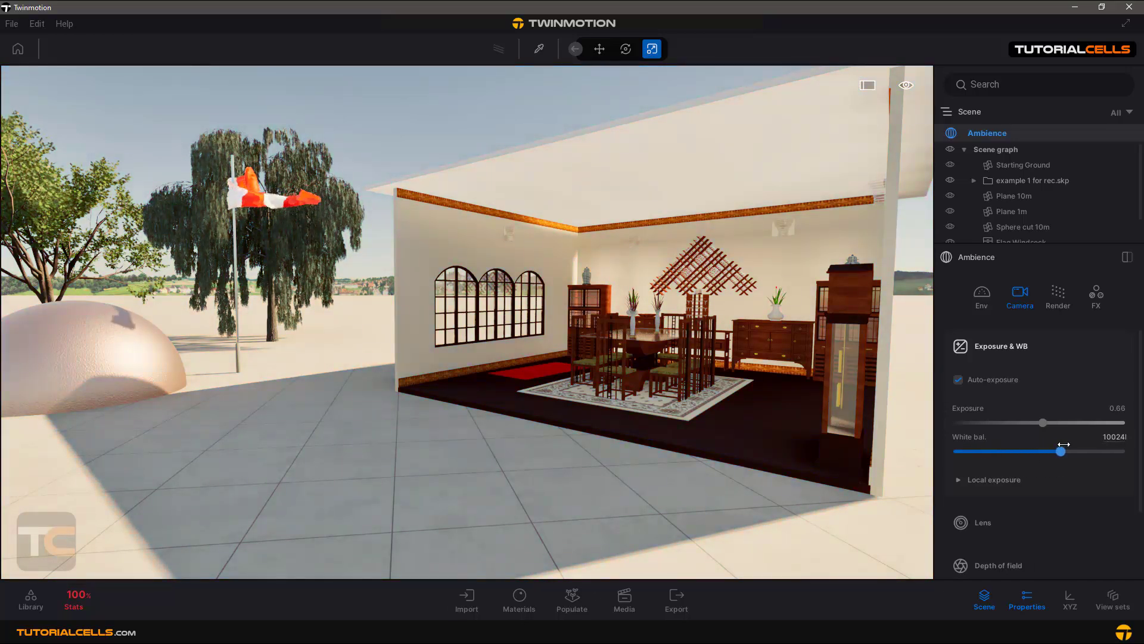
- Expand Local exposure and set Highlight reduction to 0.69, leaving Shadow boost at 0.09
click(995, 483)
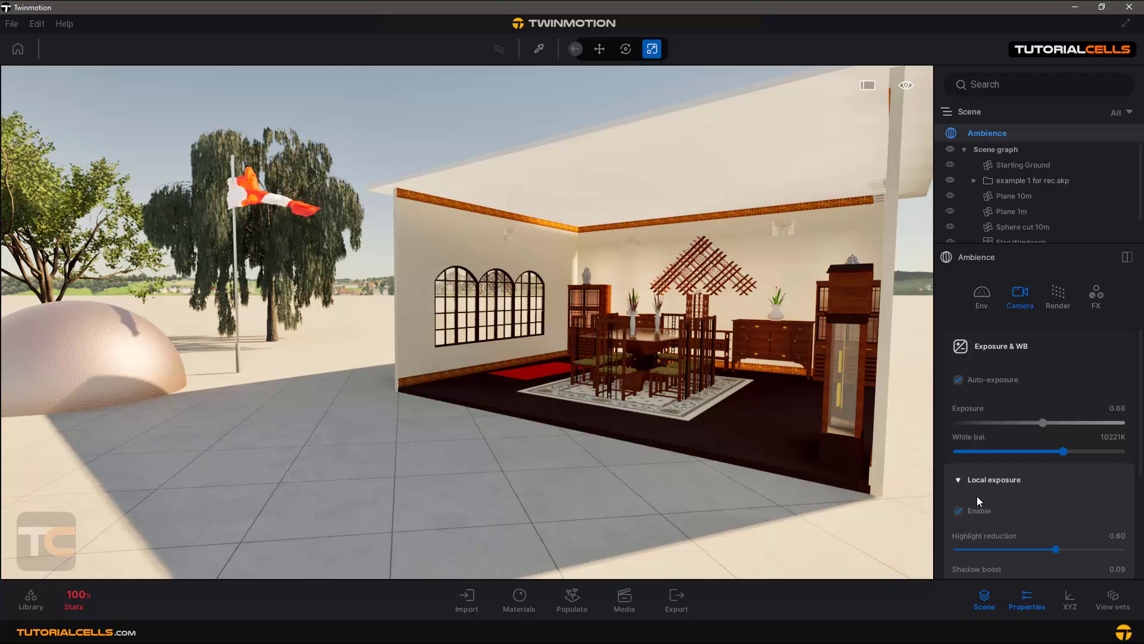
scroll(992, 509, down, 4)
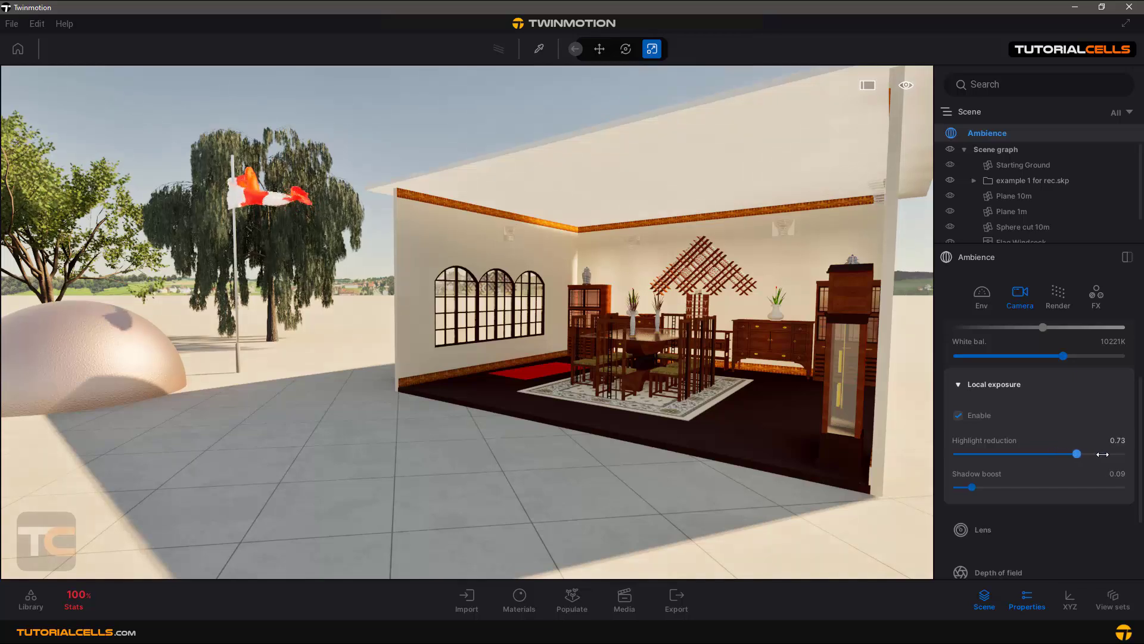
drag(1140, 462, 1143, 459)
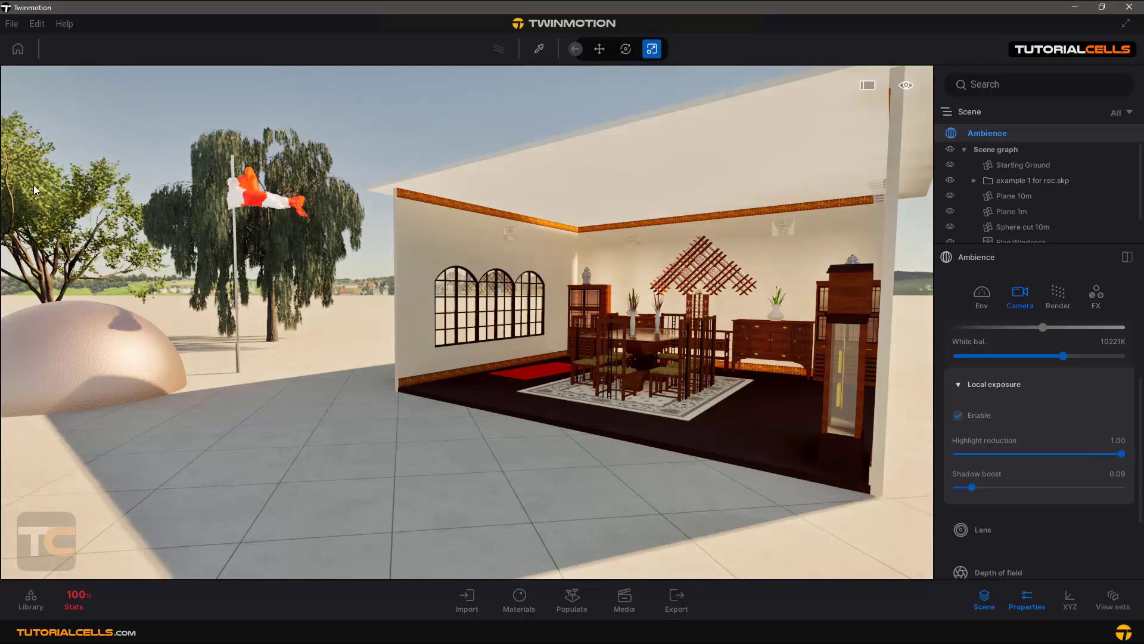
click(1071, 453)
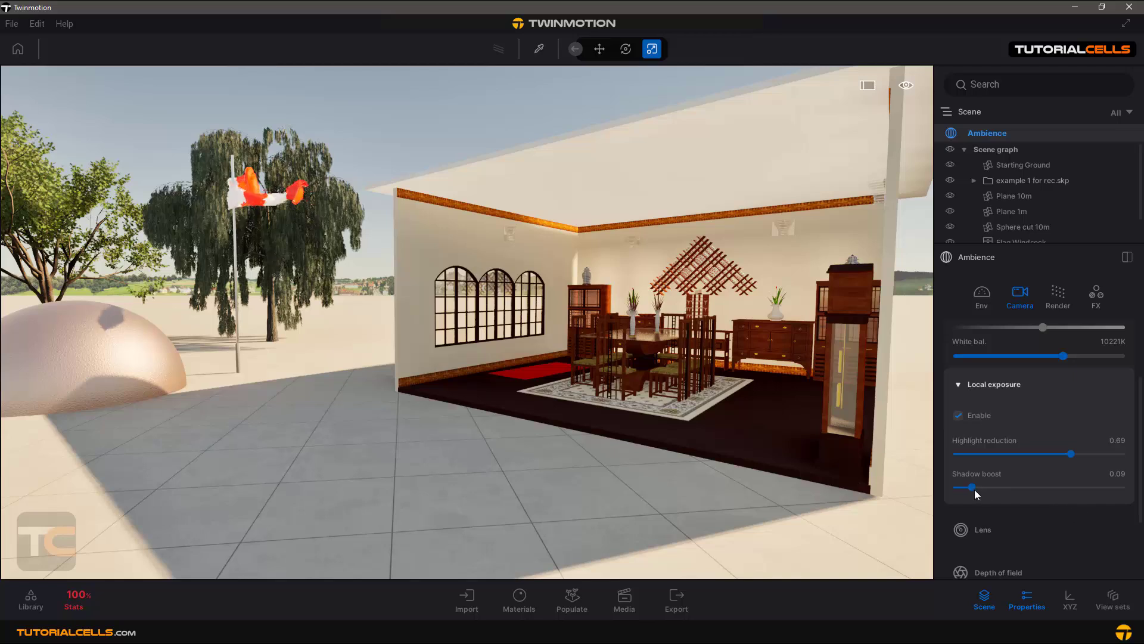
- Try Shadow boost values between 0.00 and 1.00, settling on 0.38
drag(974, 489, 1043, 488)
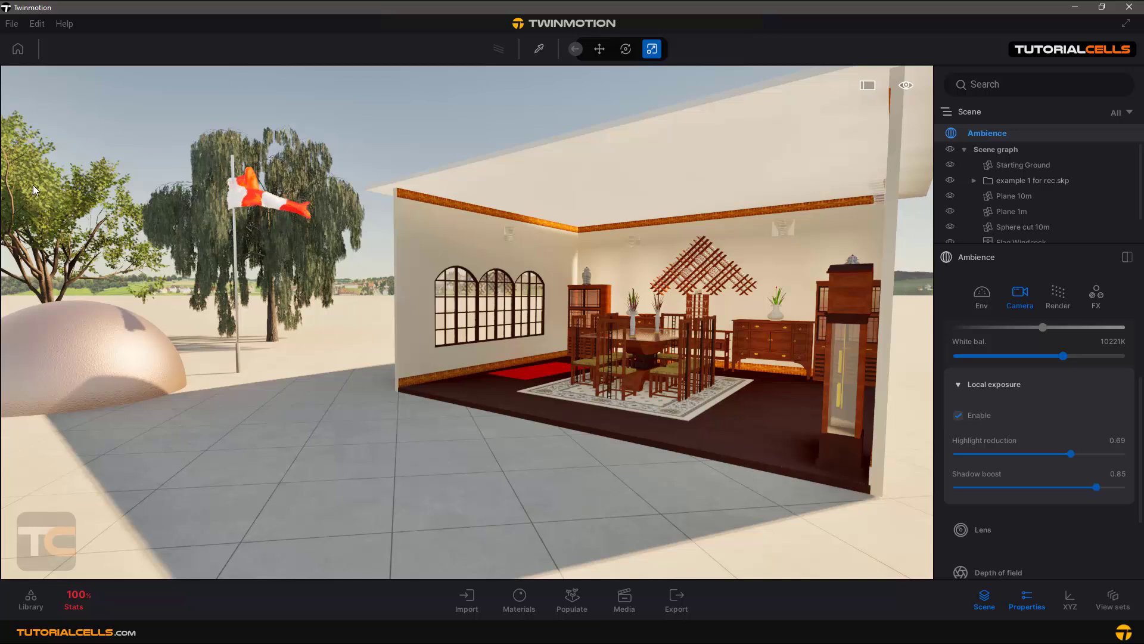
drag(1097, 488, 1126, 487)
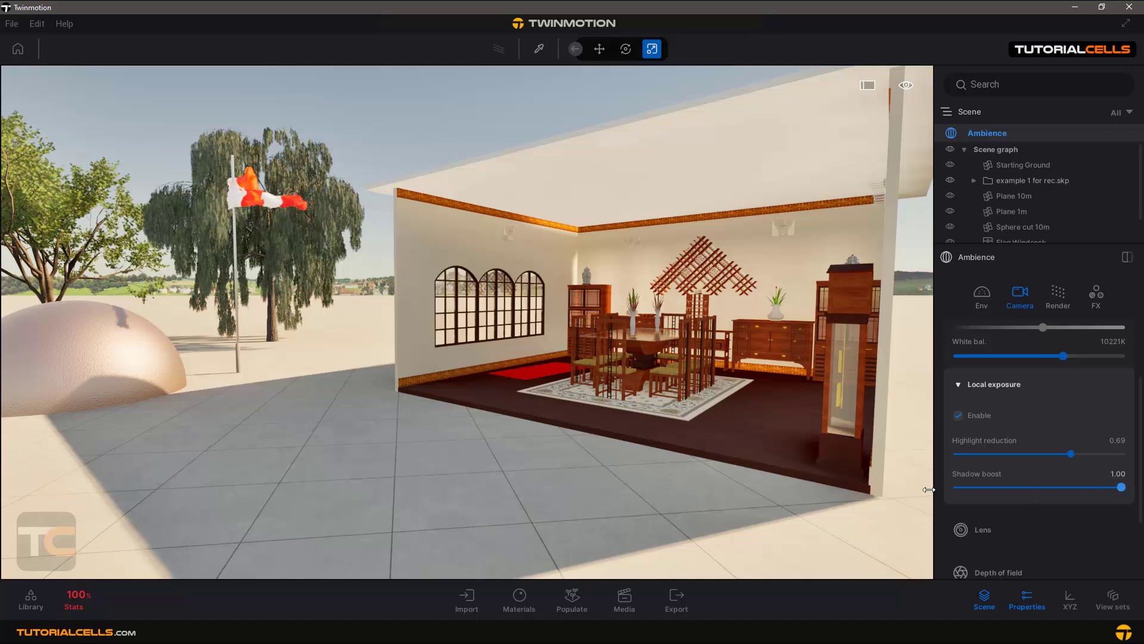
click(955, 486)
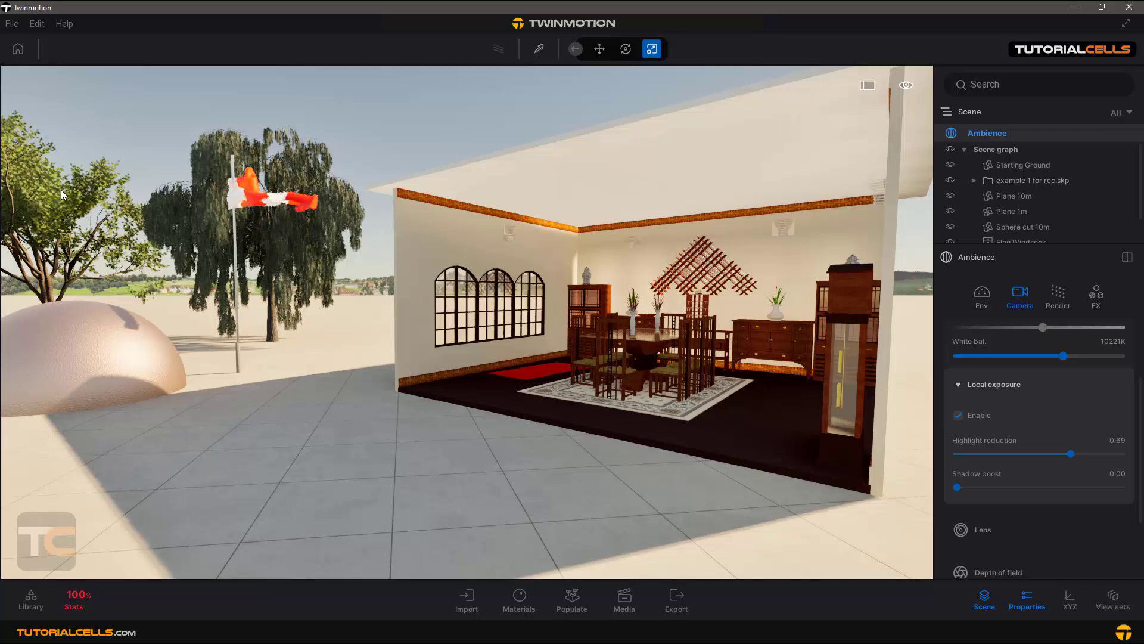
click(1122, 487)
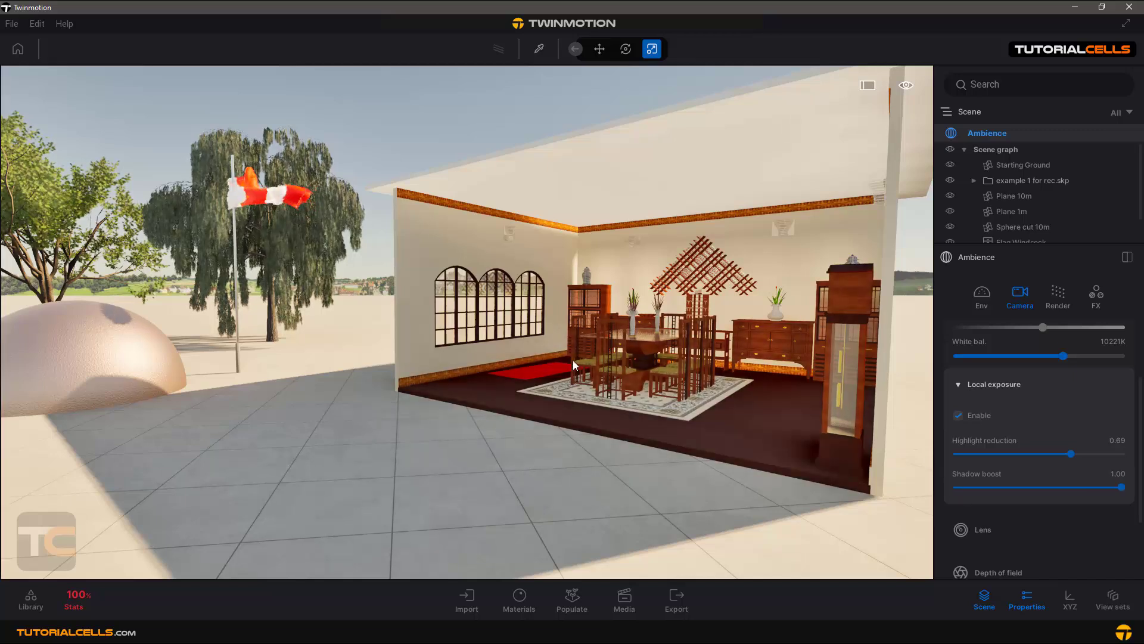
click(1010, 487)
click(977, 487)
click(999, 488)
click(1020, 487)
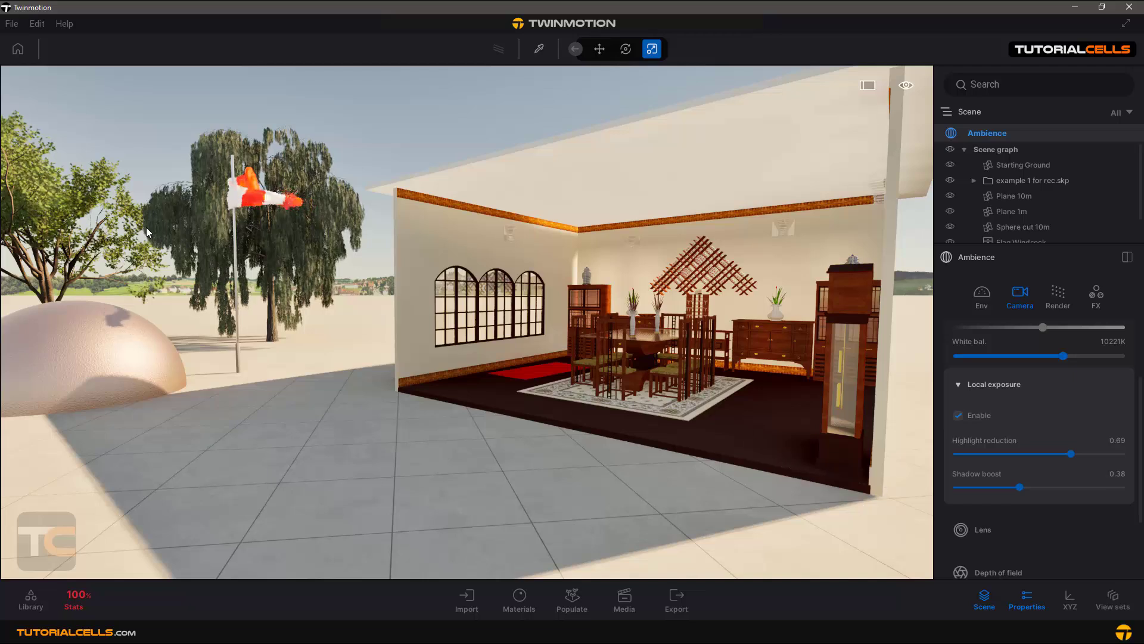
- Apply the Wooden Lounge indoor HDRI from the Library and drop Highlight reduction to 0.00
click(34, 596)
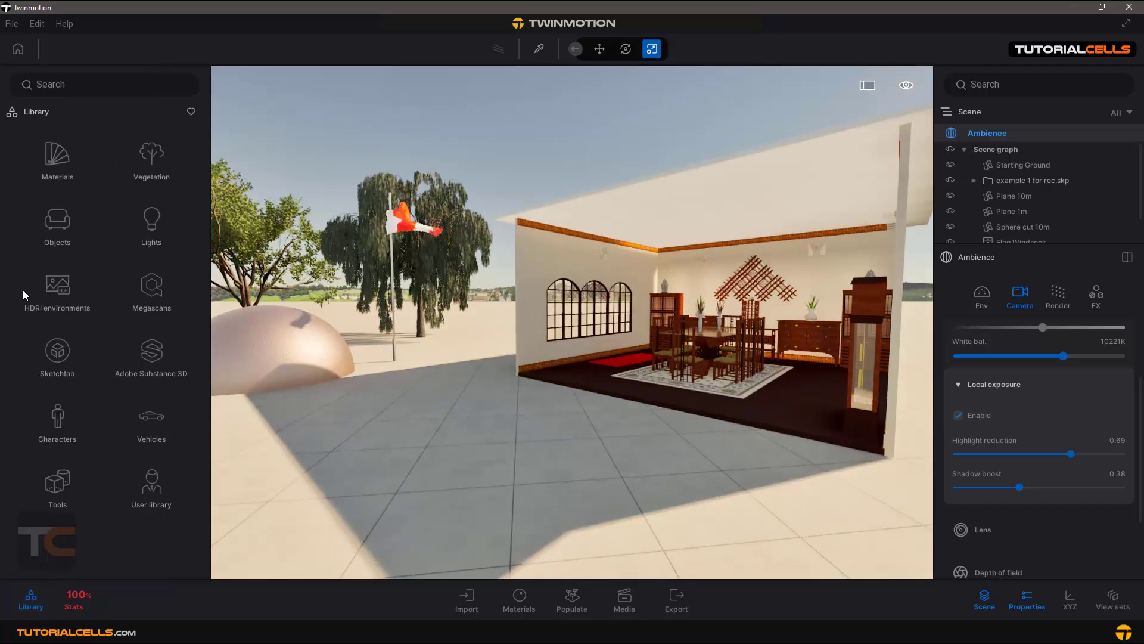
click(60, 284)
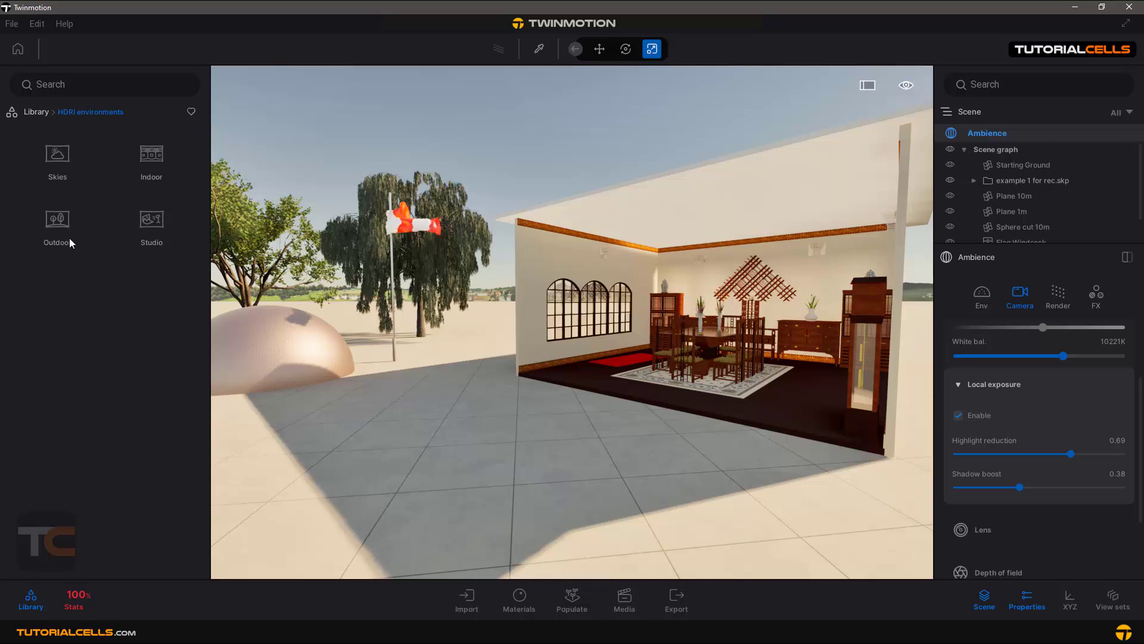
click(146, 159)
click(59, 156)
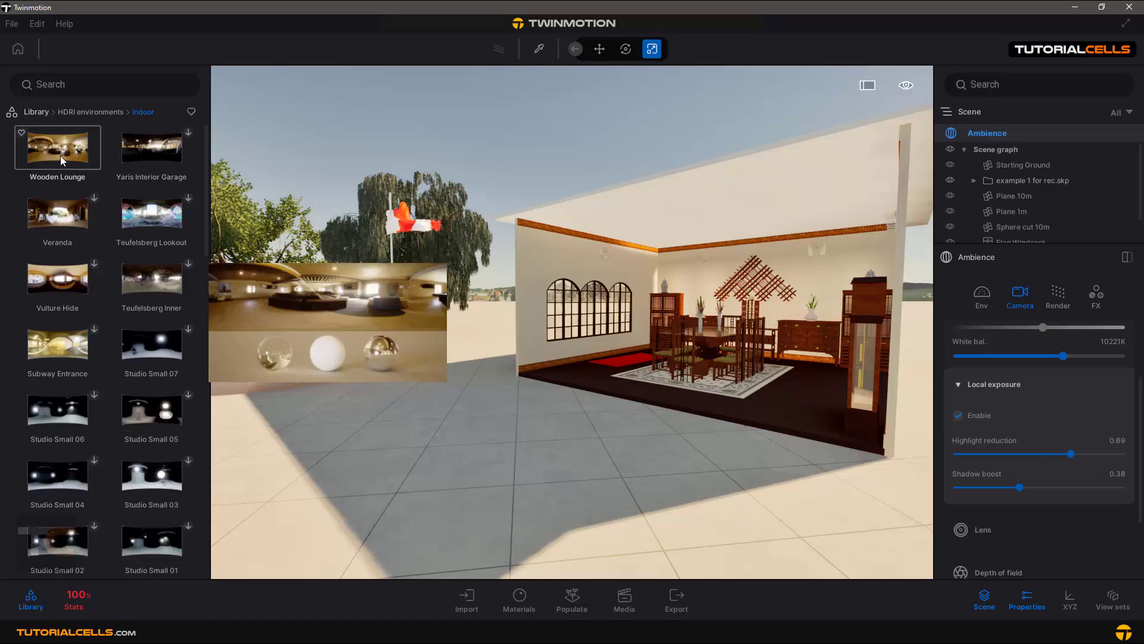
drag(161, 146, 365, 128)
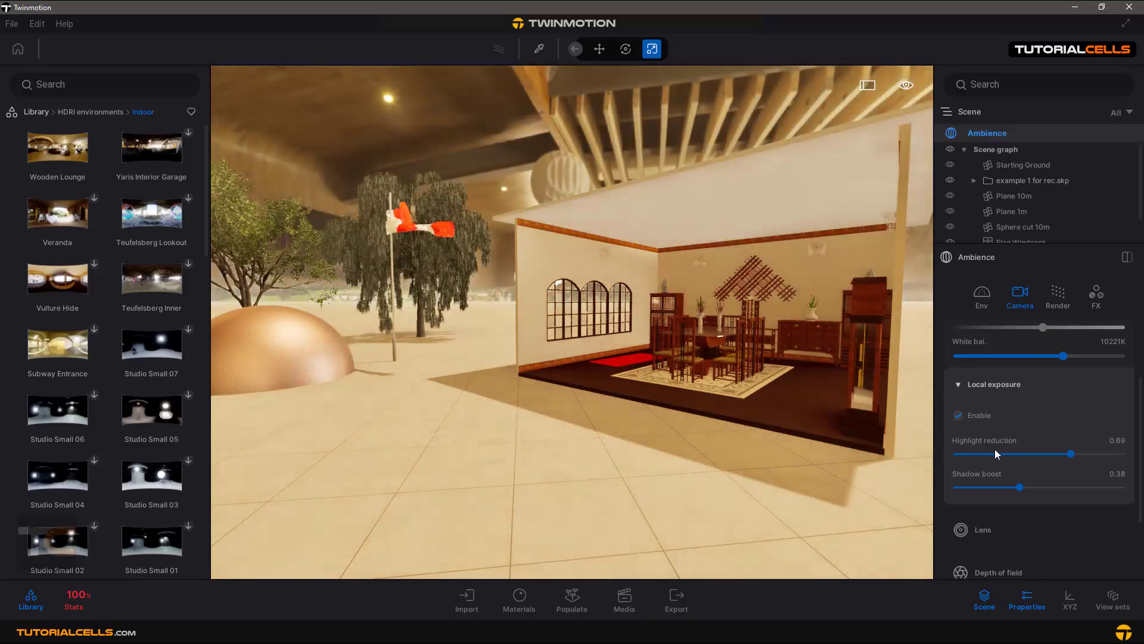
drag(1072, 453, 942, 448)
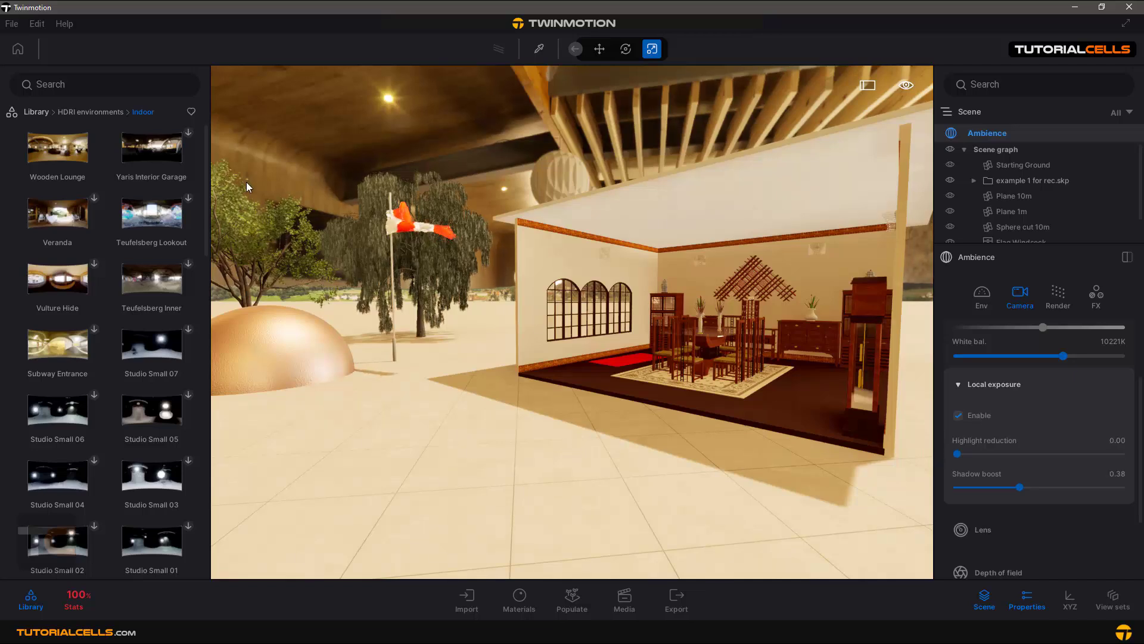
- Set Highlight reduction to 1.00 and Shadow boost to 0.33, comparing with Local exposure toggled off
drag(957, 454, 1140, 457)
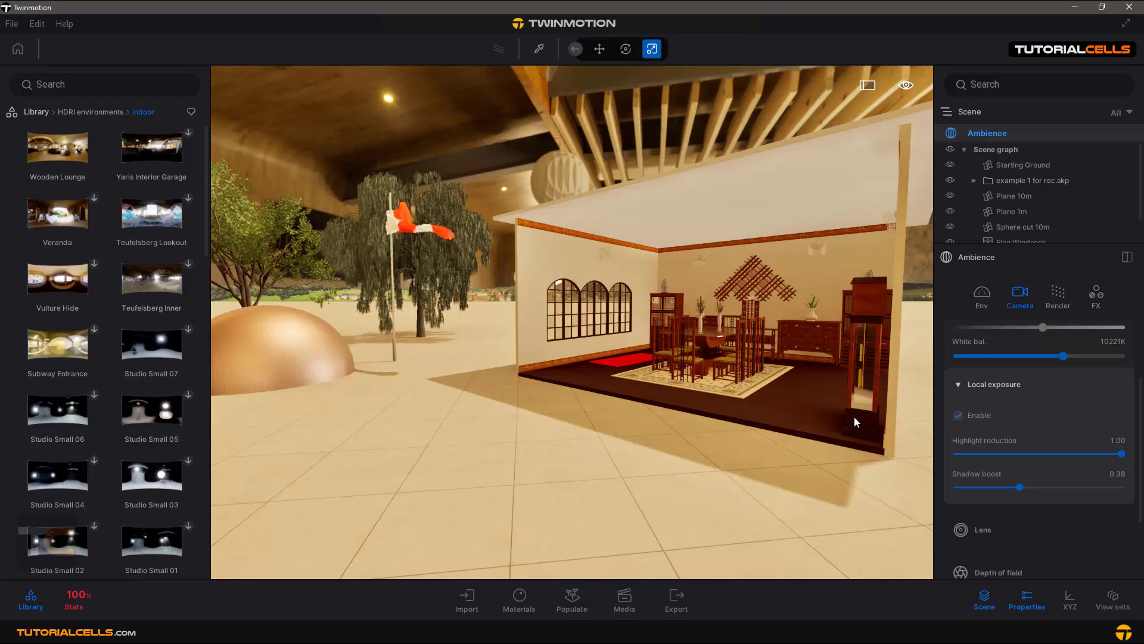
drag(1019, 487, 1126, 488)
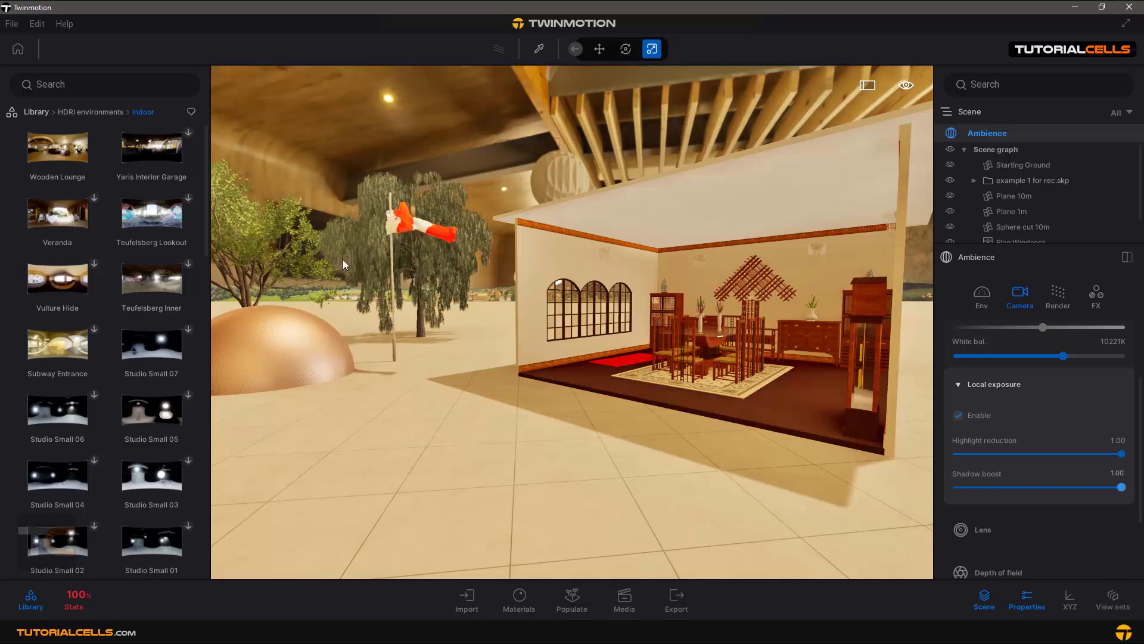
click(1011, 487)
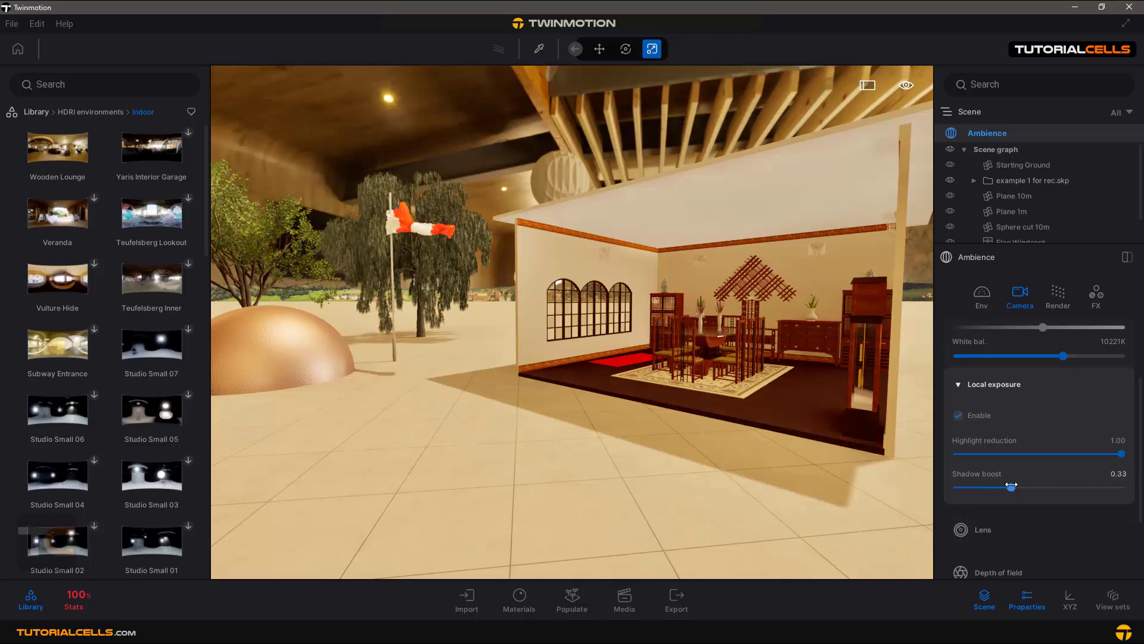
click(959, 416)
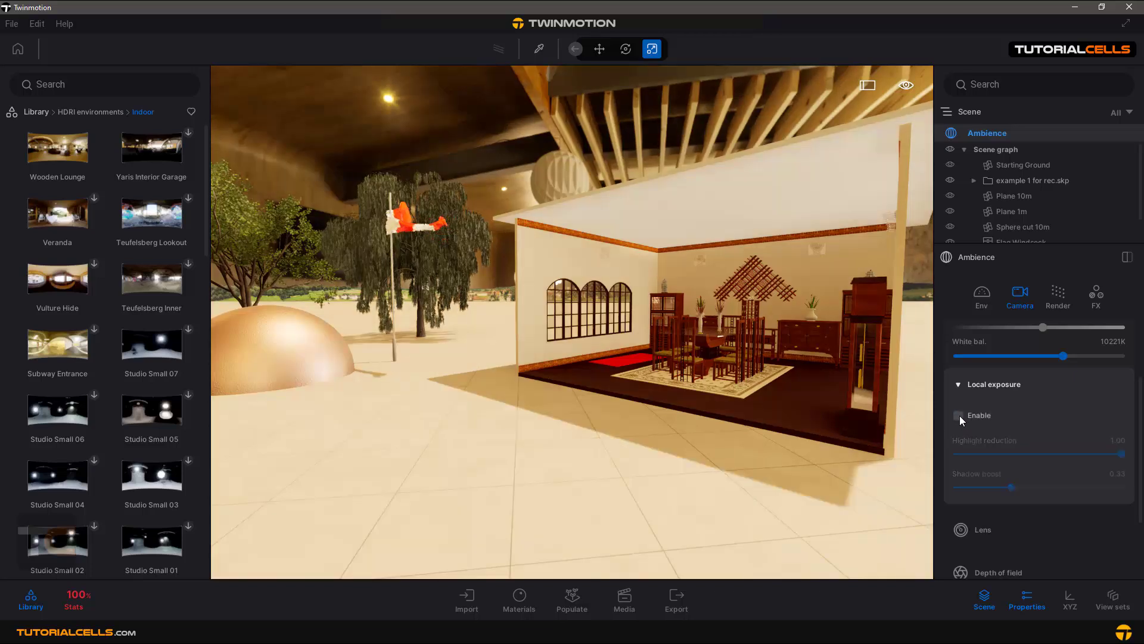
click(959, 415)
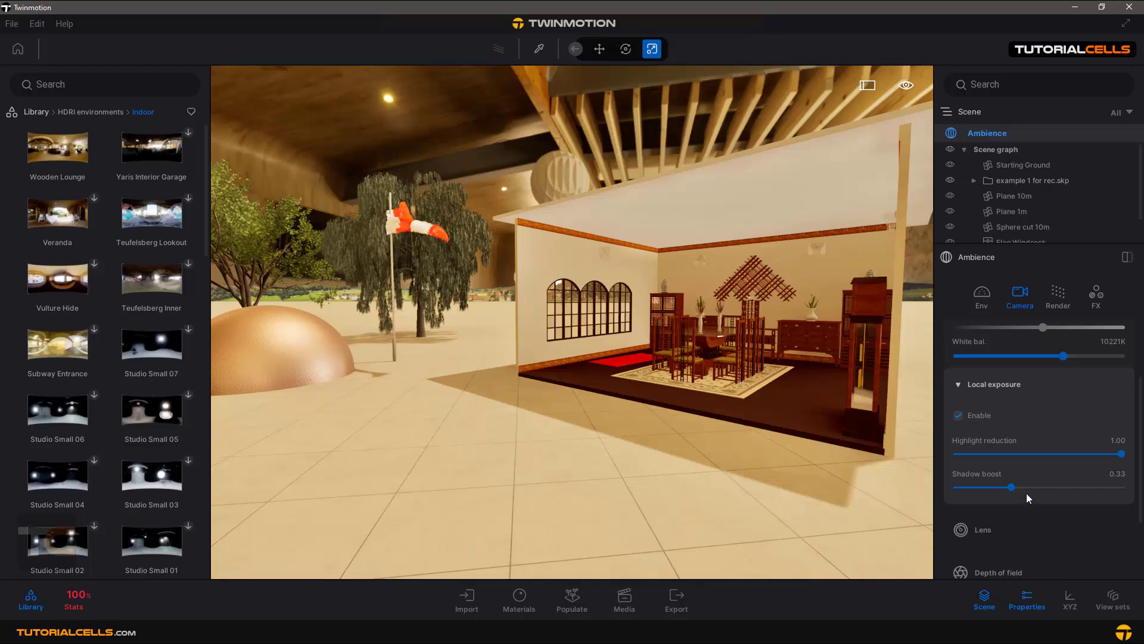
- Disable the HDRI environment in the Env settings and close the Library
click(983, 298)
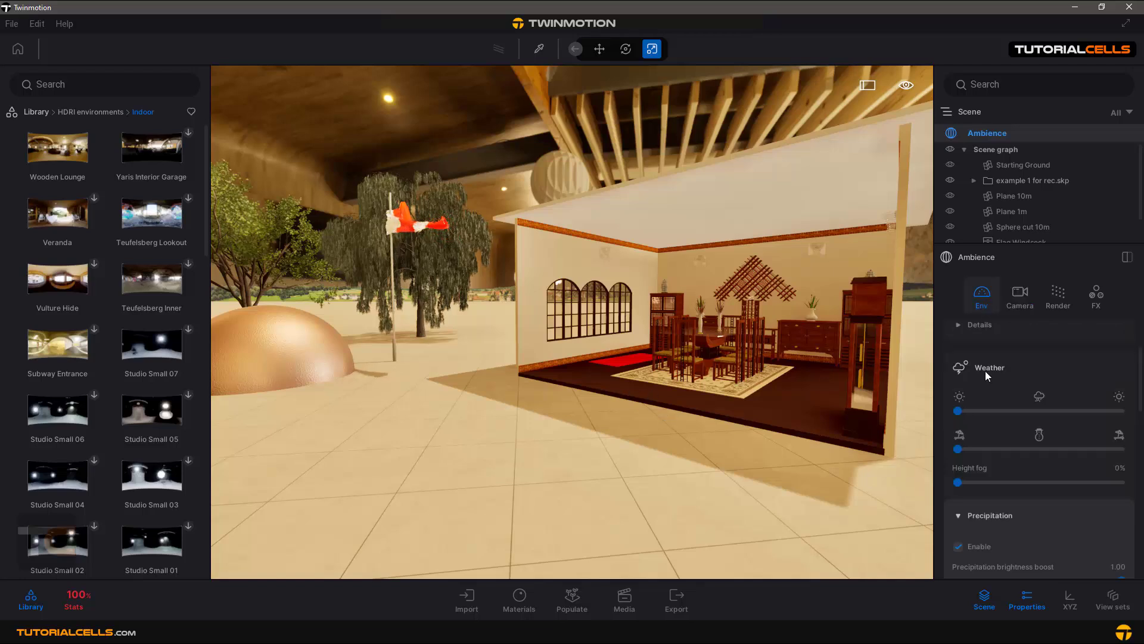
scroll(1011, 471, down, 6)
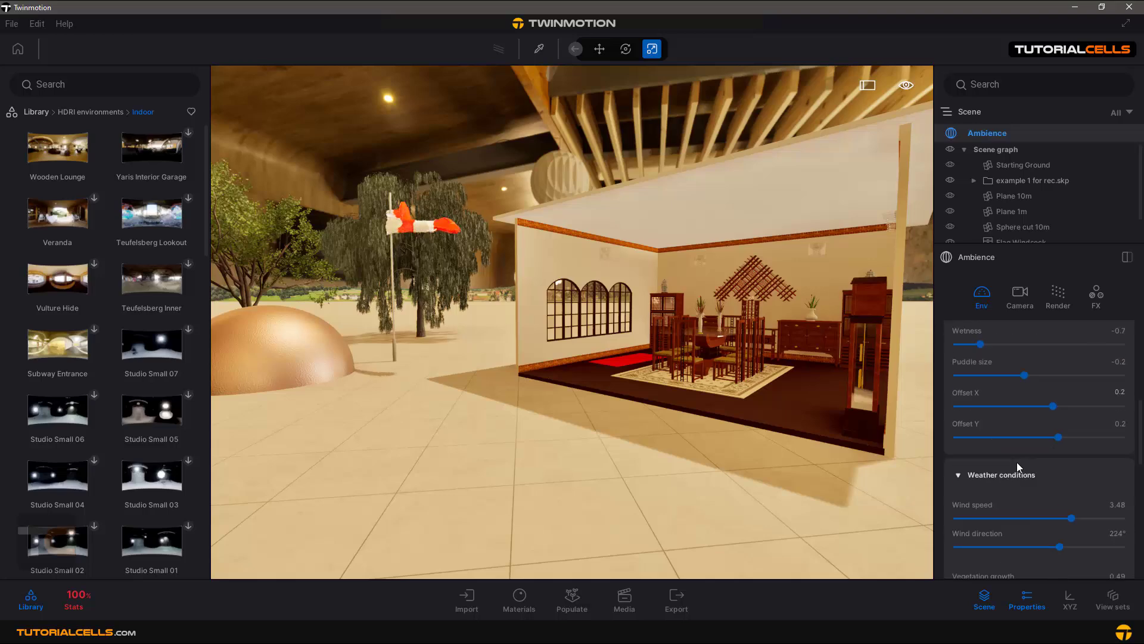
scroll(1017, 477, down, 5)
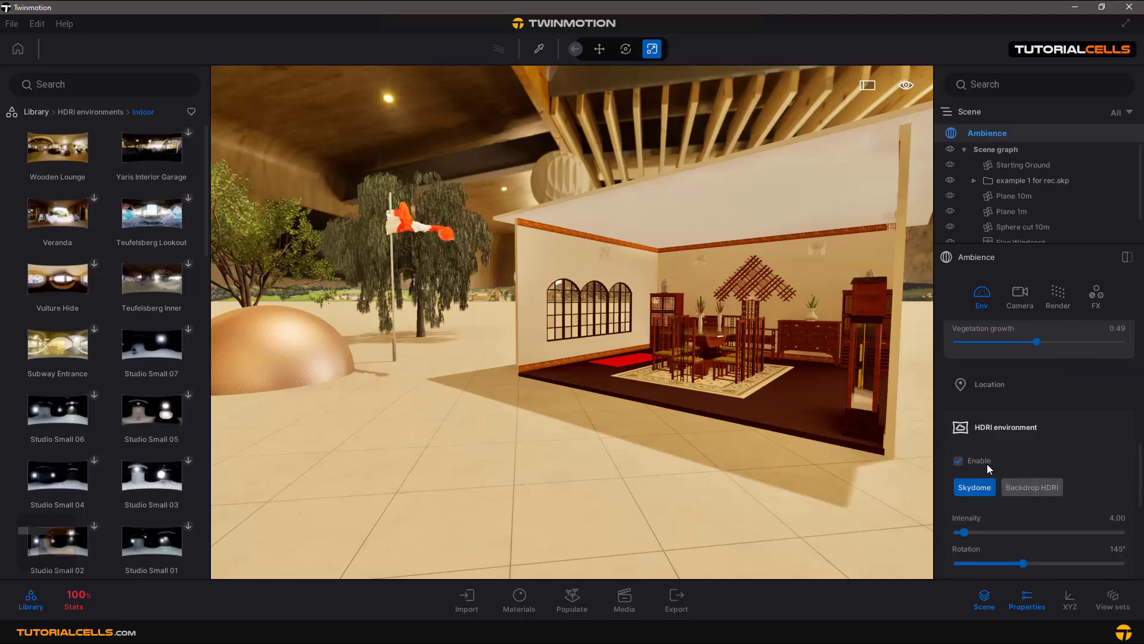
click(959, 460)
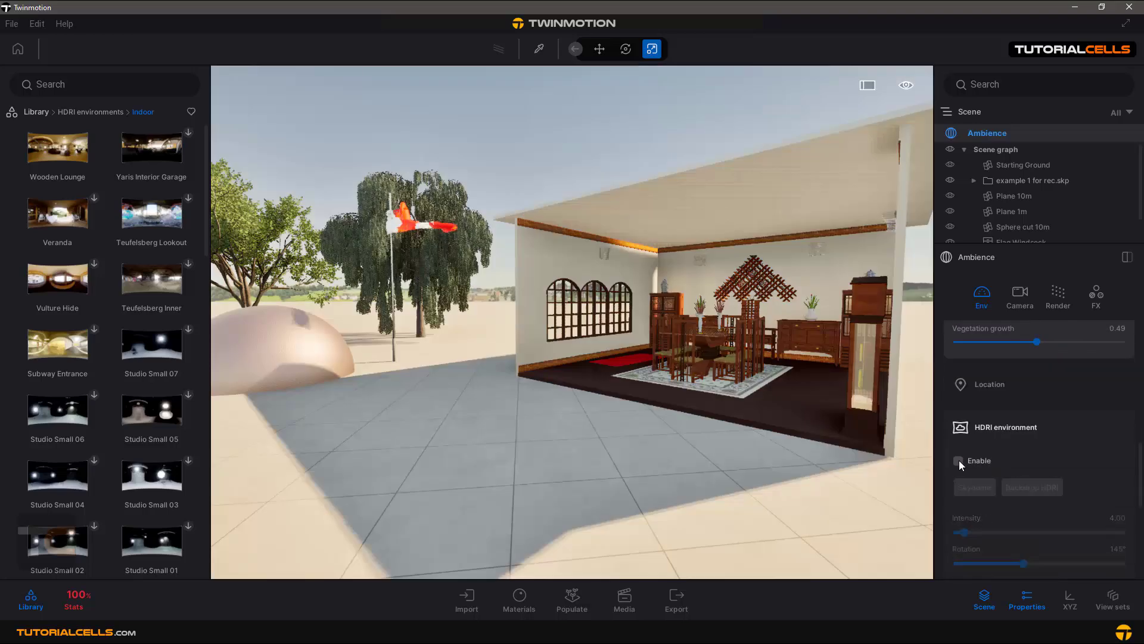
click(30, 600)
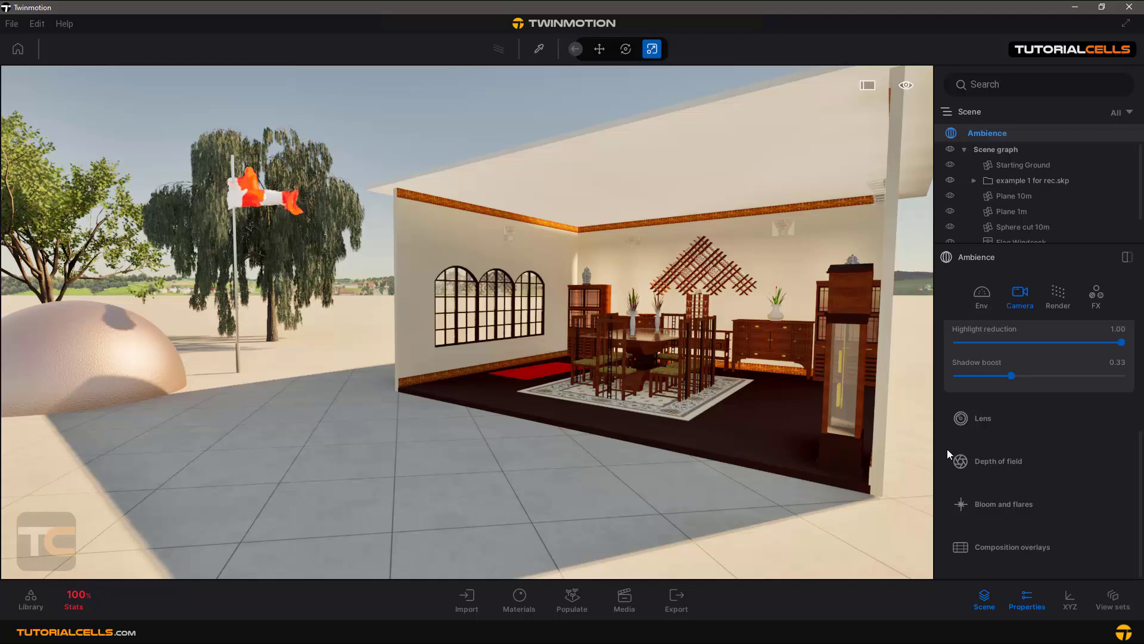
- Expand the camera Lens section and its Details subsection
click(991, 417)
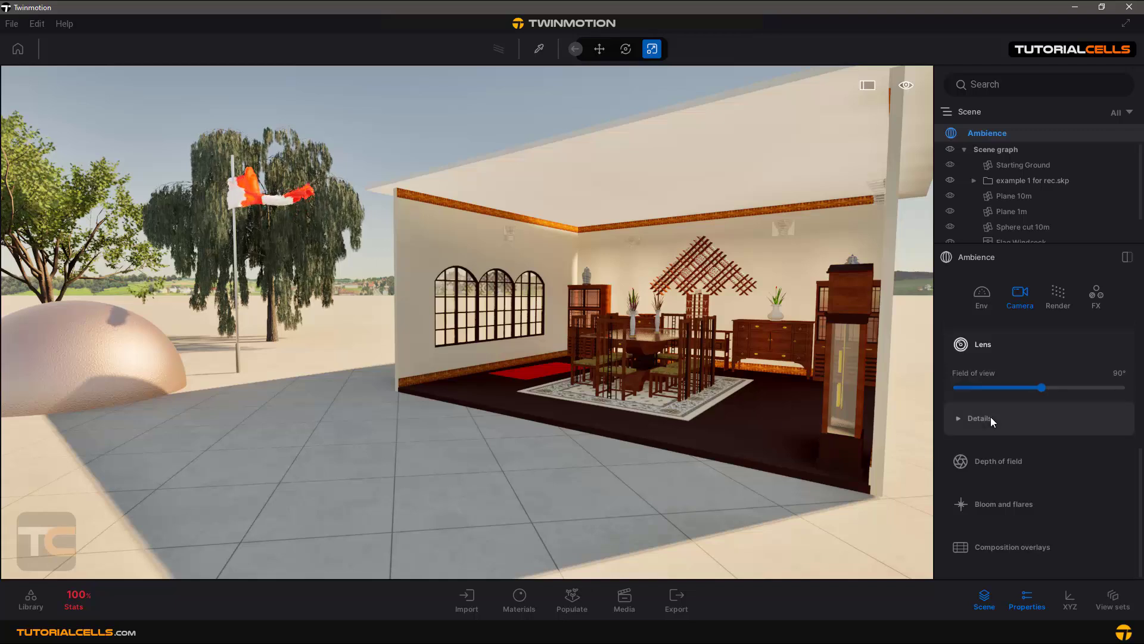
click(989, 417)
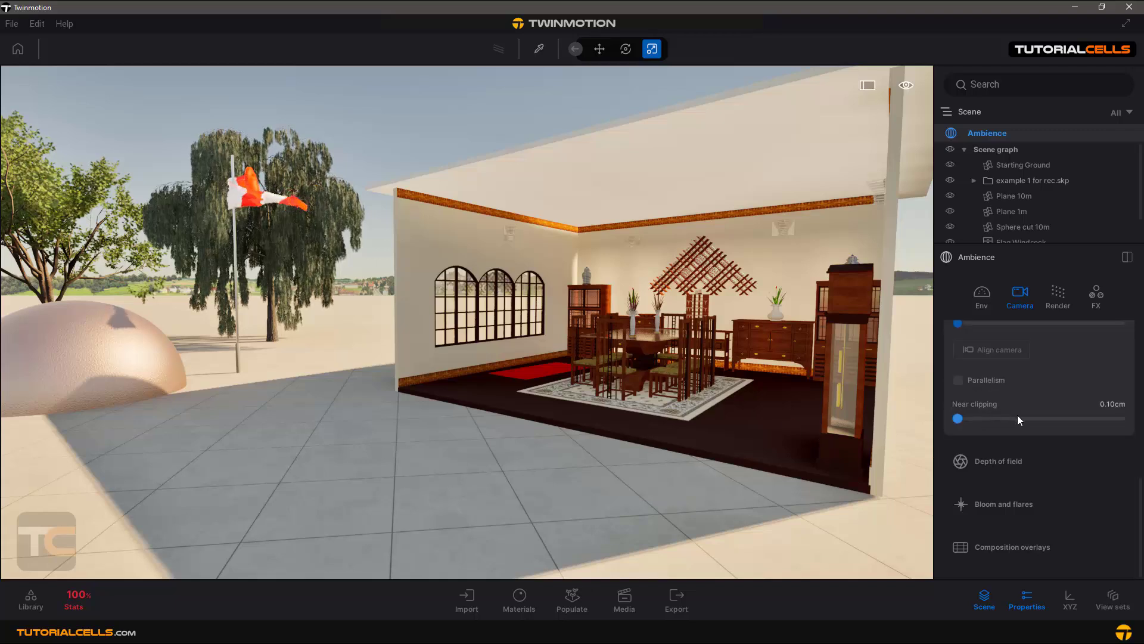
scroll(1018, 416, up, 4)
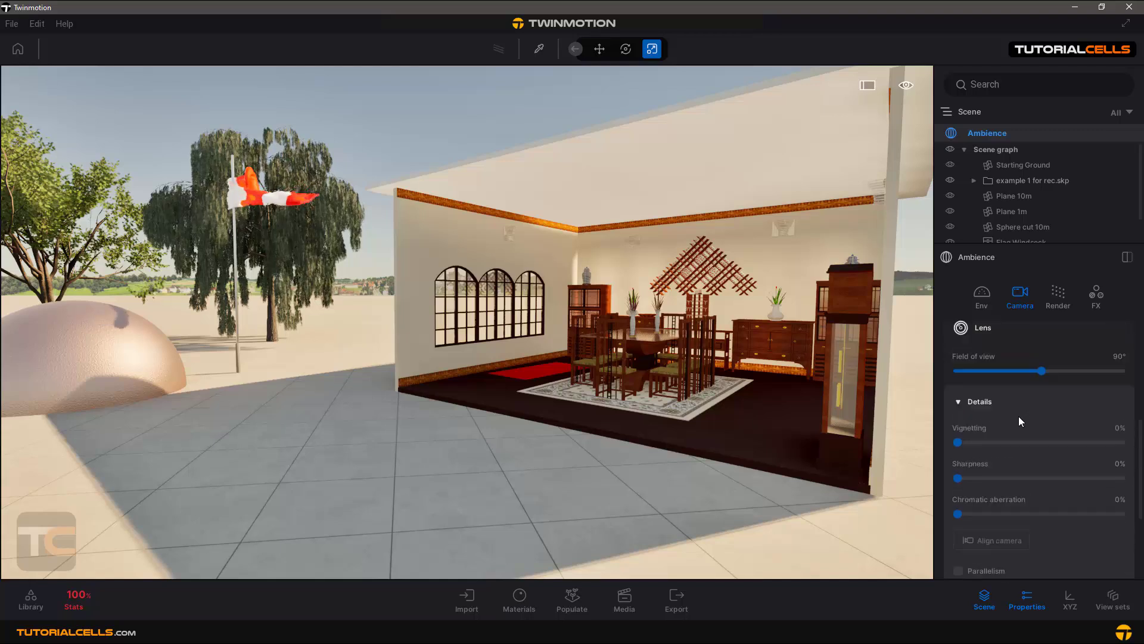
scroll(1018, 416, up, 2)
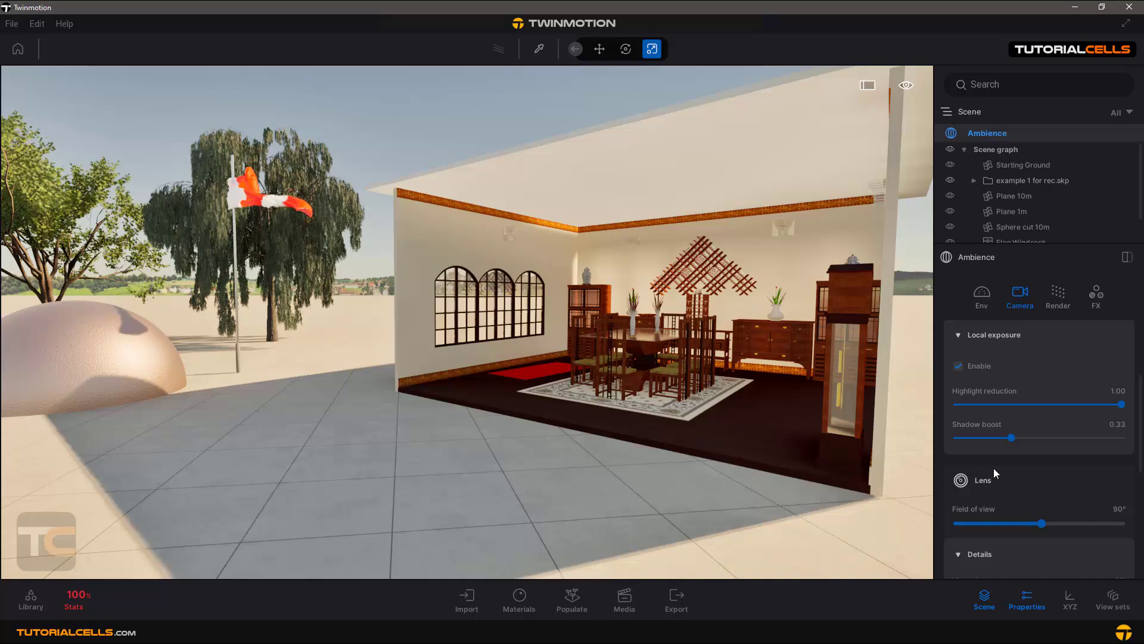
- Scroll to Field of view 90° and the vignetting, sharpness and chromatic aberration details, then bring up the Photos images
scroll(995, 468, down, 1)
scroll(1003, 472, down, 1)
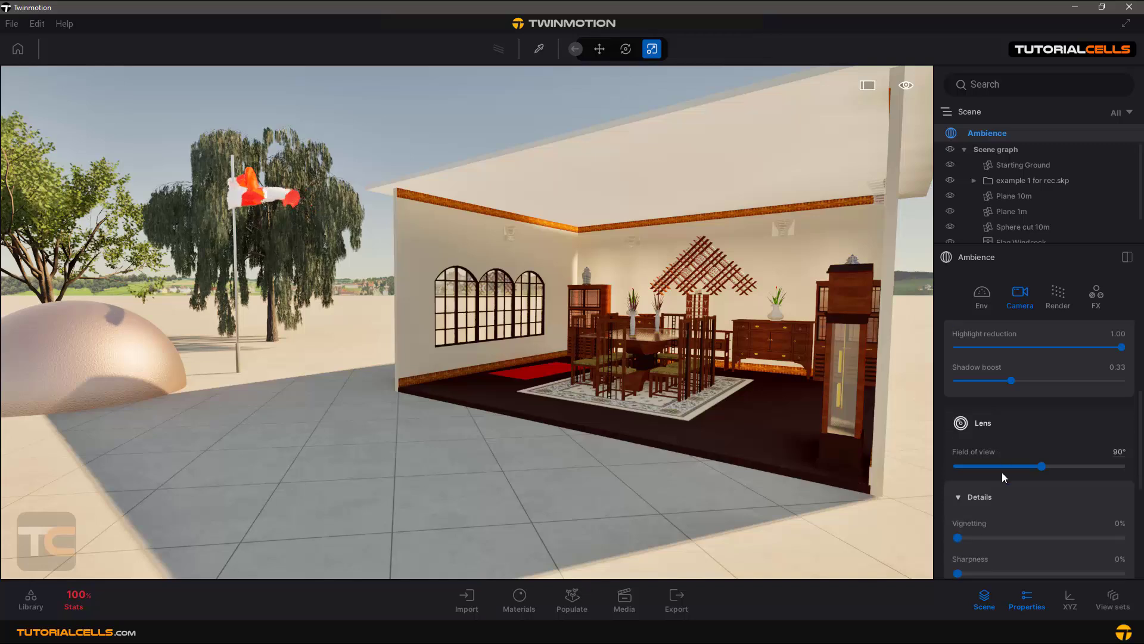
scroll(990, 459, down, 1)
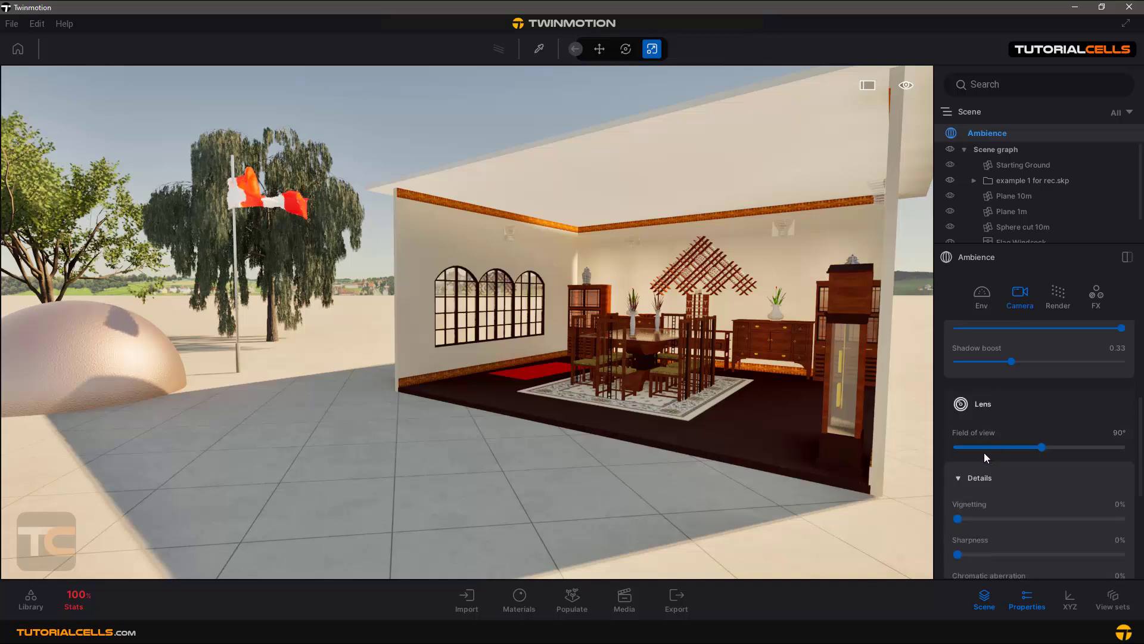
scroll(983, 451, down, 1)
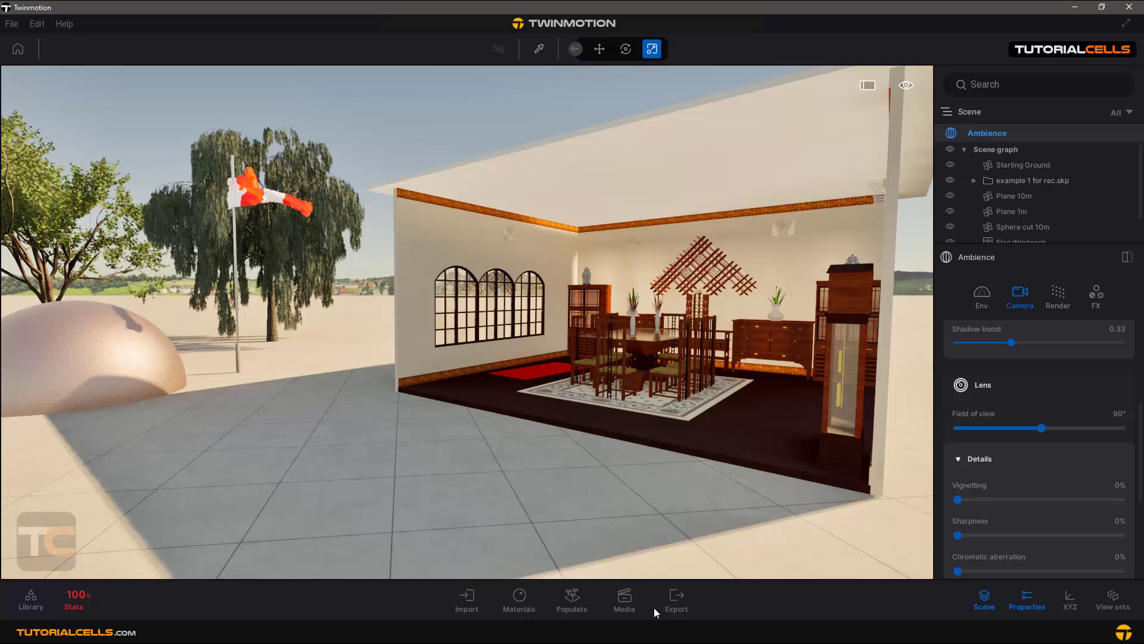
click(629, 633)
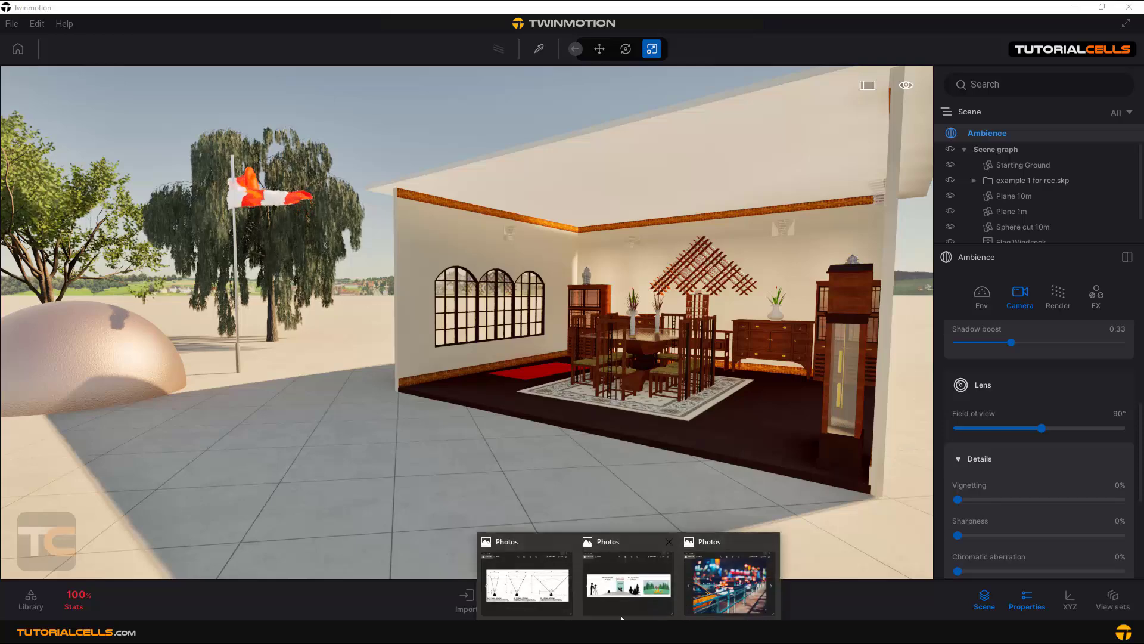
click(537, 578)
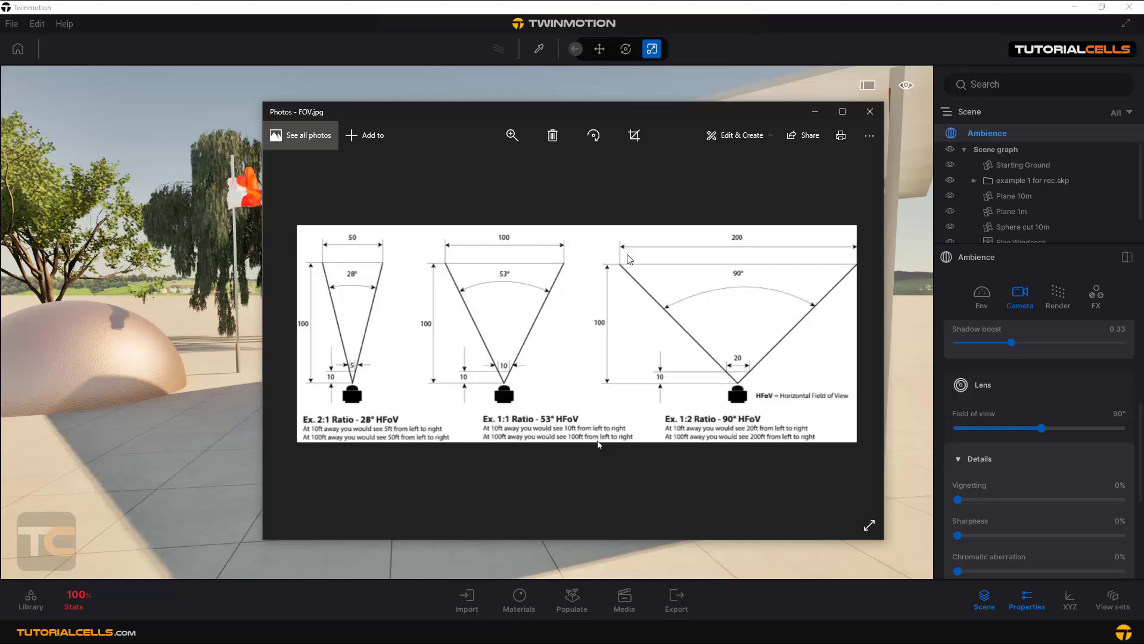
click(816, 113)
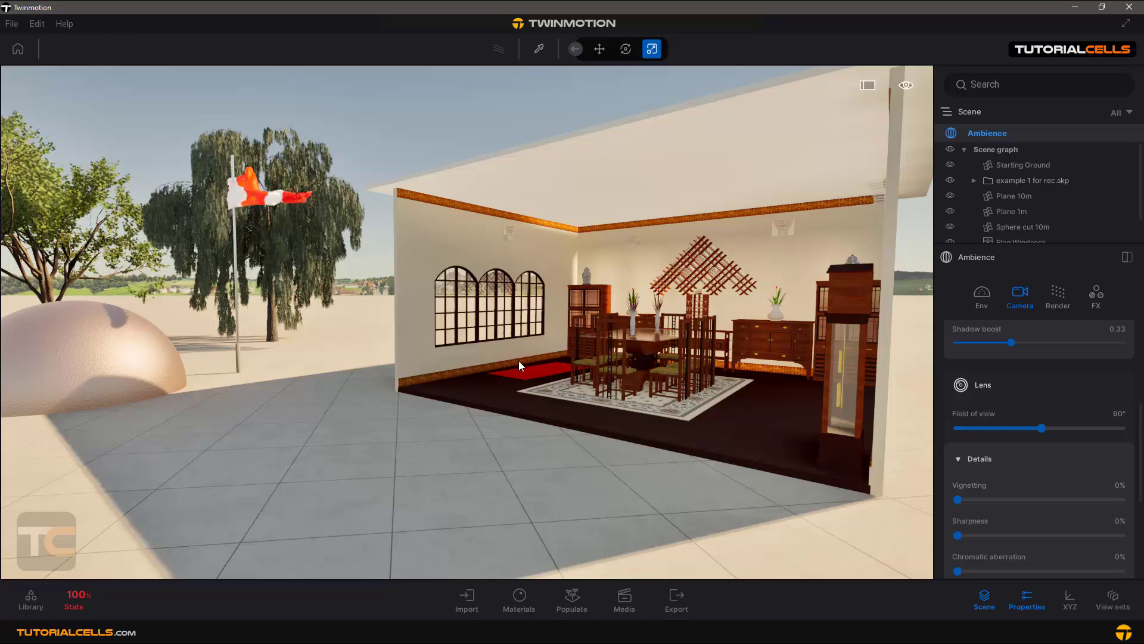
- Move the camera into the dining room, try wider angles, then set Field of view to 90°
mouse_move(619, 370)
mouse_down()
mouse_move(561, 369)
mouse_move(638, 366)
mouse_up()
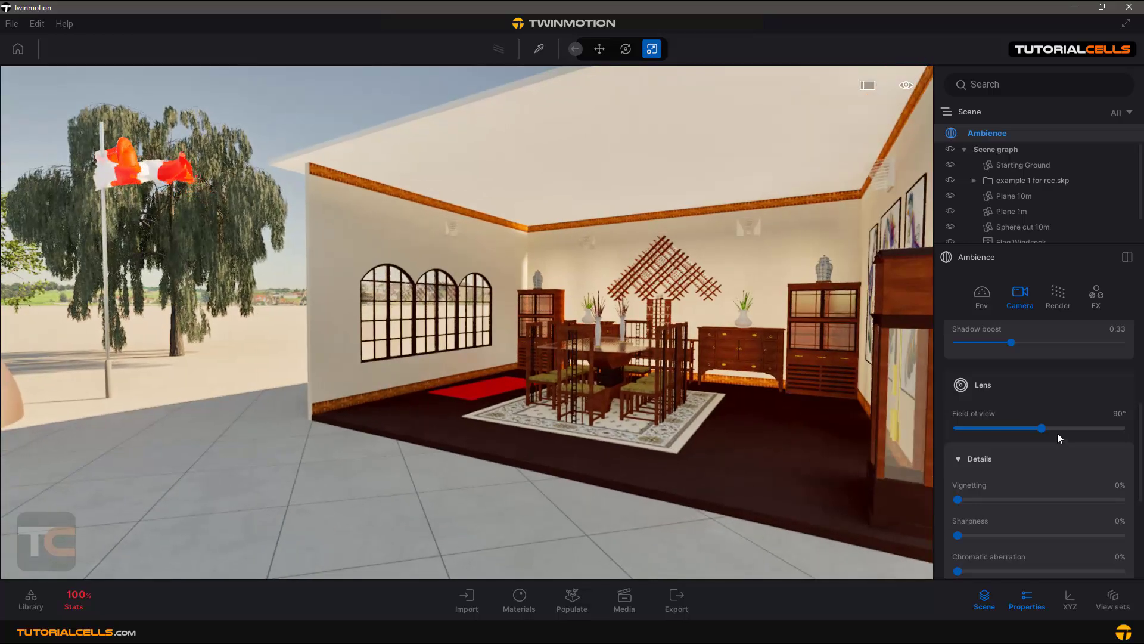
drag(1044, 428, 1083, 429)
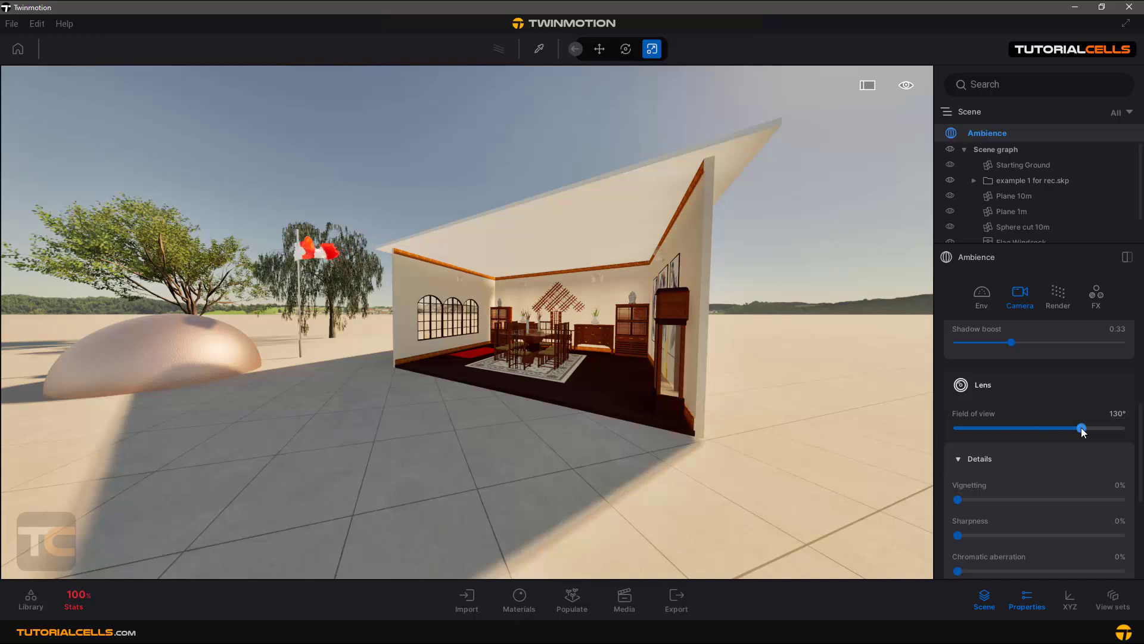
drag(1080, 428, 996, 428)
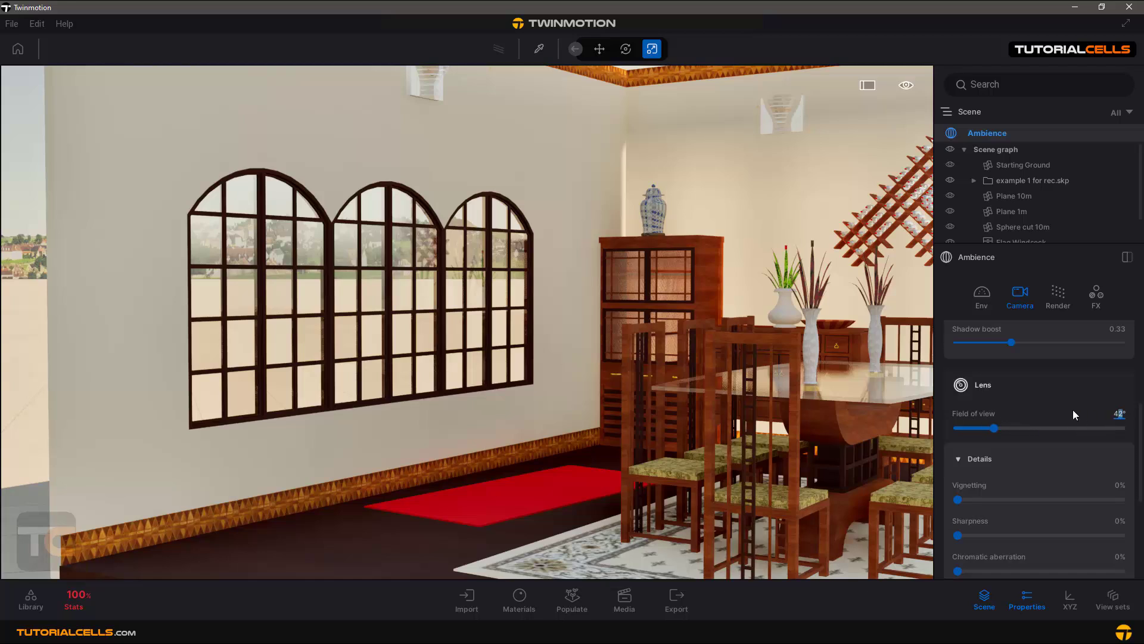
key(BackSpace)
text(90)
key(Return)
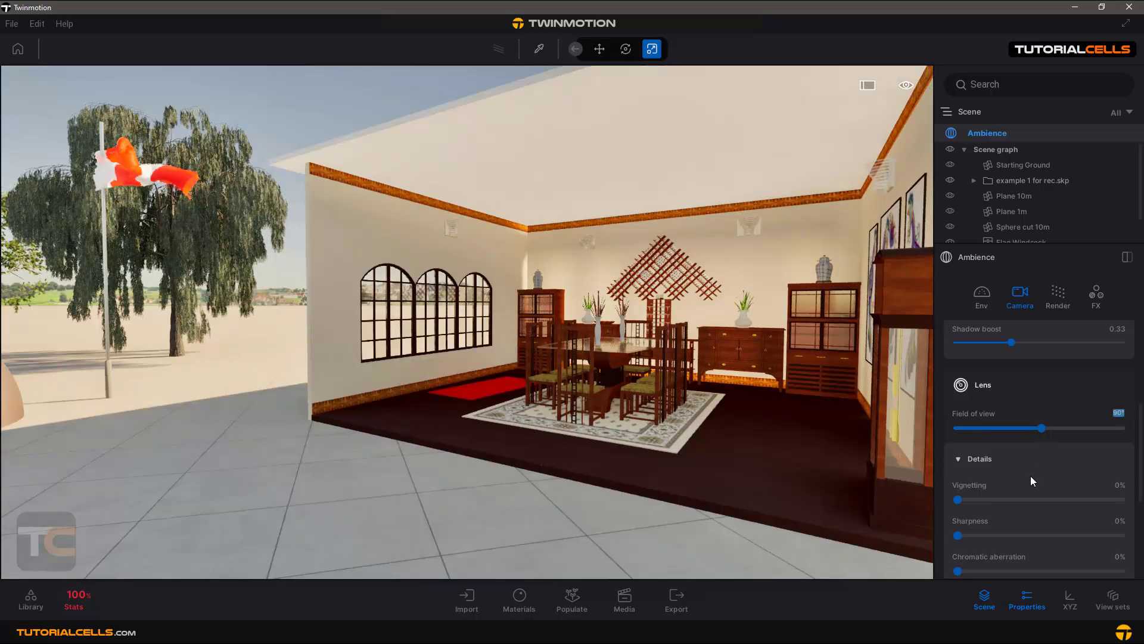
scroll(1031, 476, down, 1)
- Preview Vignetting at about 95%, return it to 0%, and pull the camera back
drag(958, 461, 1123, 461)
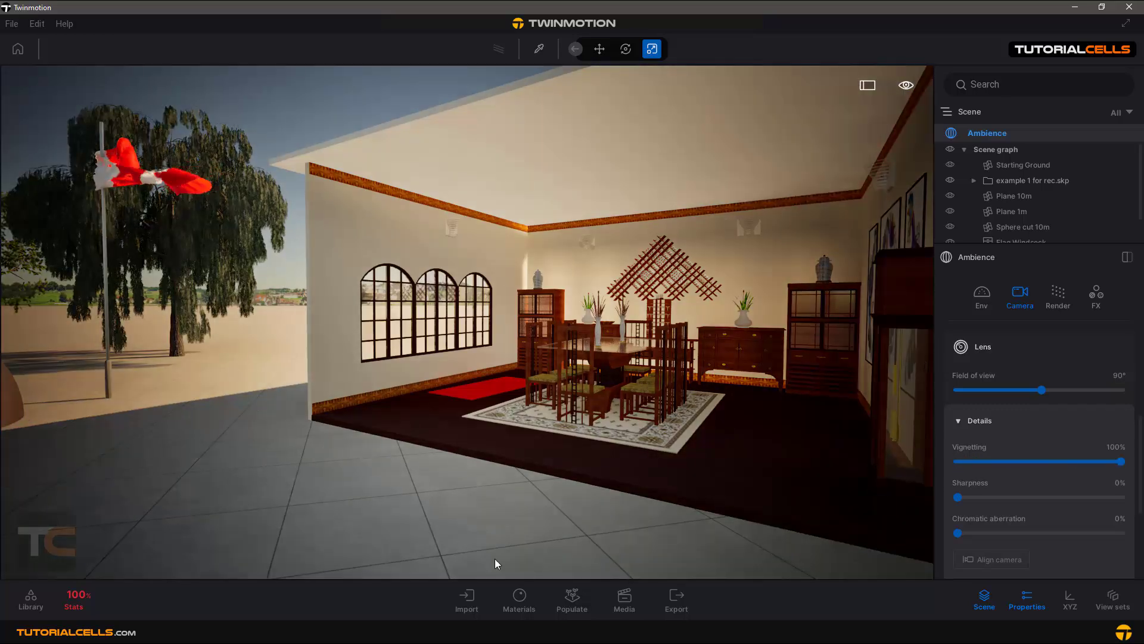
drag(1121, 462, 954, 462)
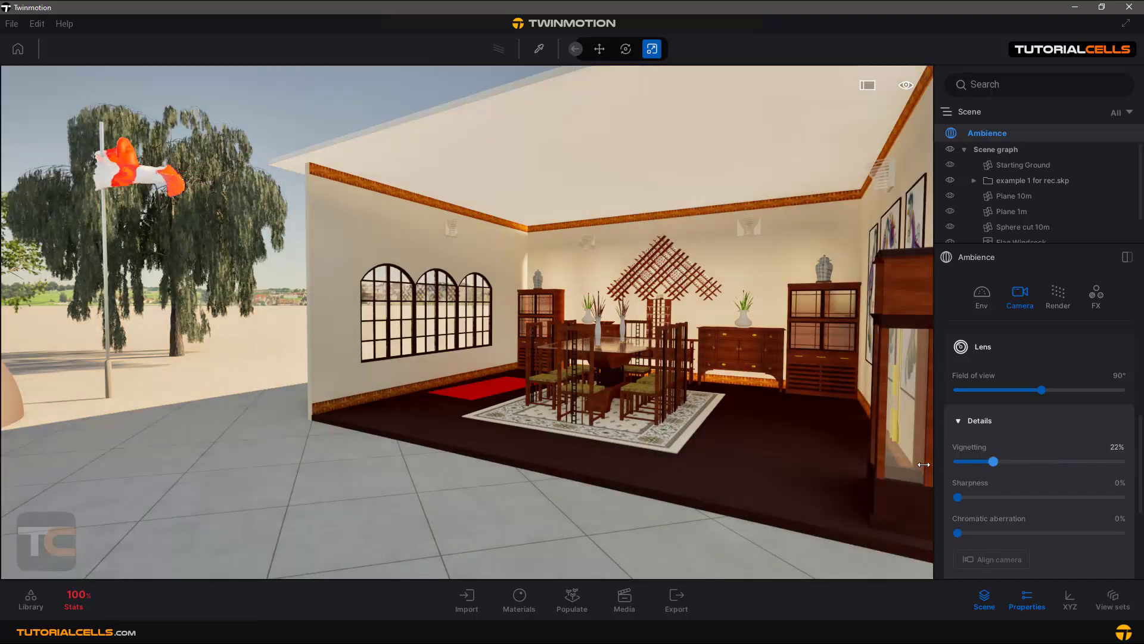
drag(331, 320, 281, 313)
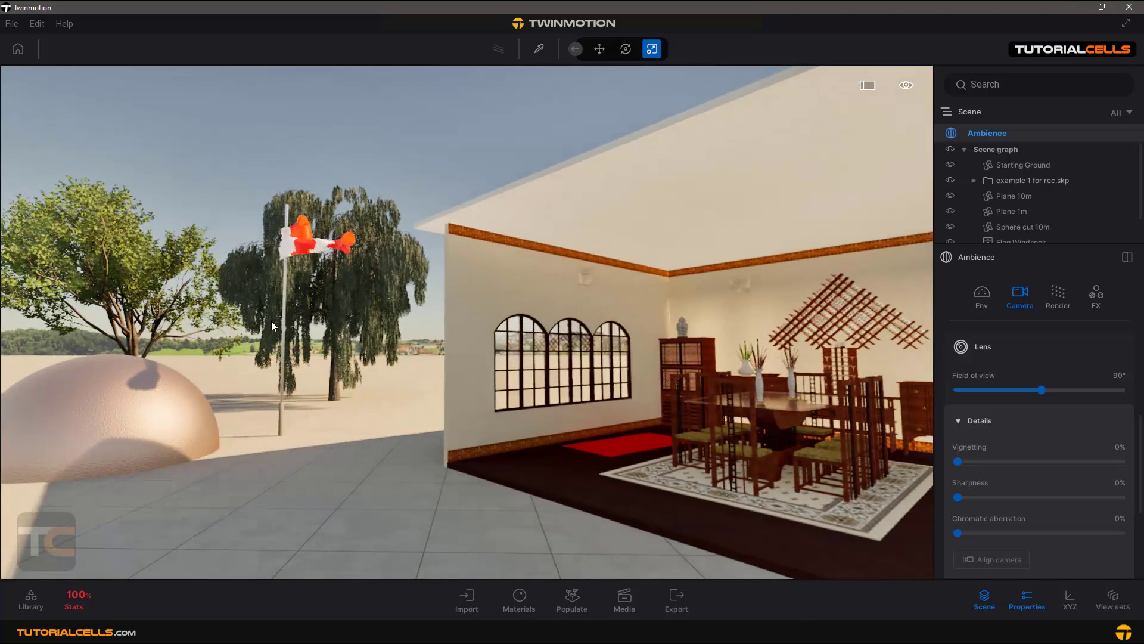
scroll(271, 321, down, 5)
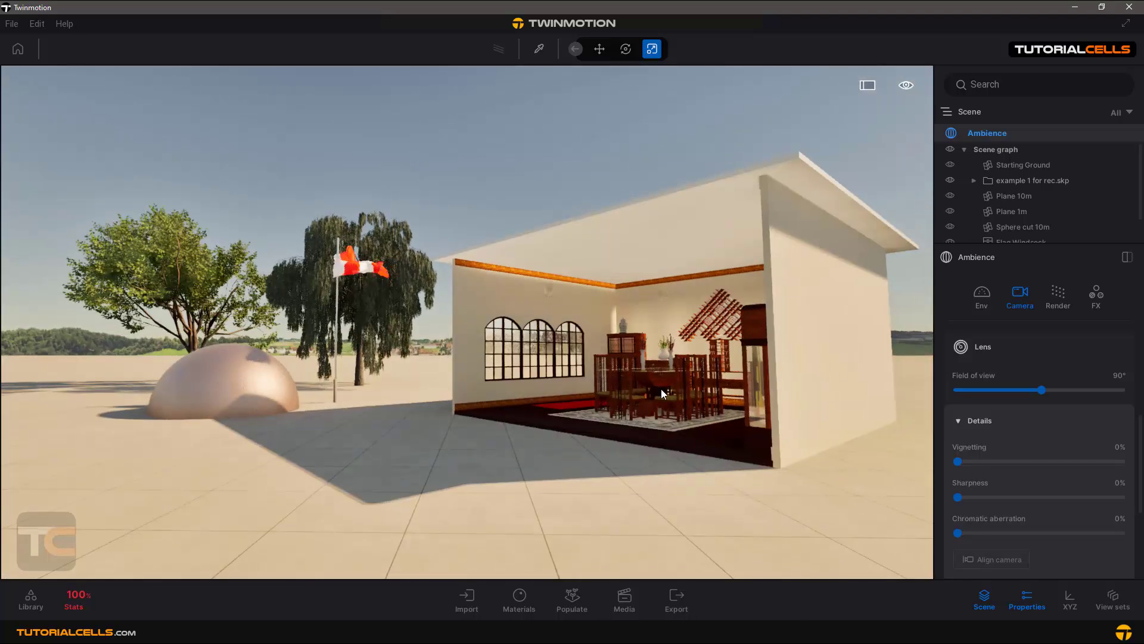
- Preview lens Sharpness at 100%, drop it back to 0%, and dolly toward the house
drag(960, 499, 1121, 497)
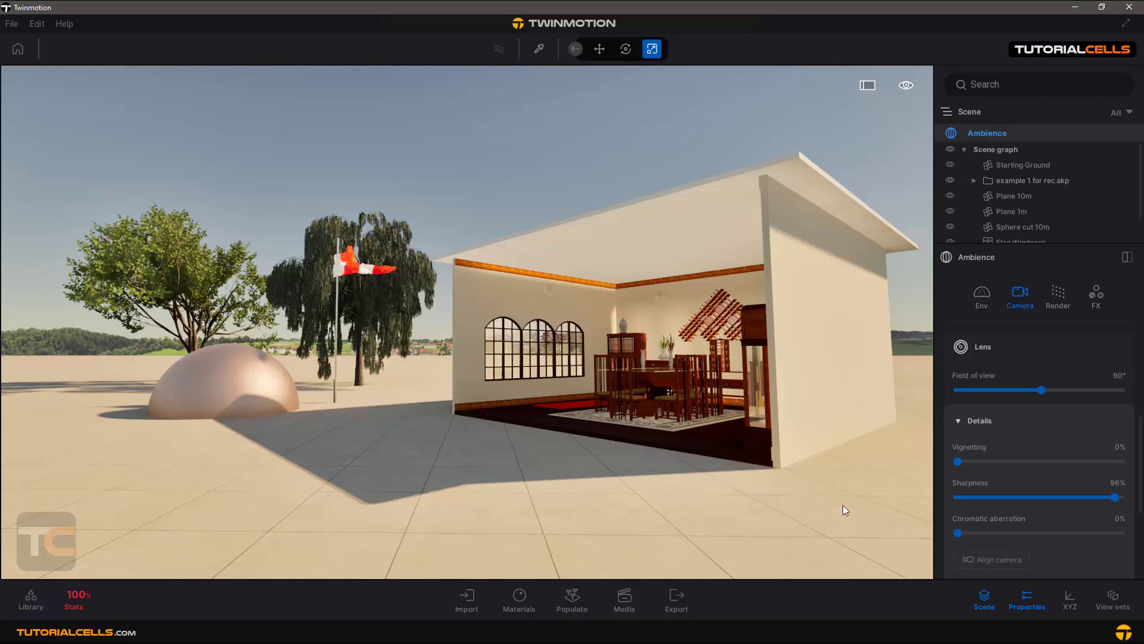
drag(970, 498, 953, 498)
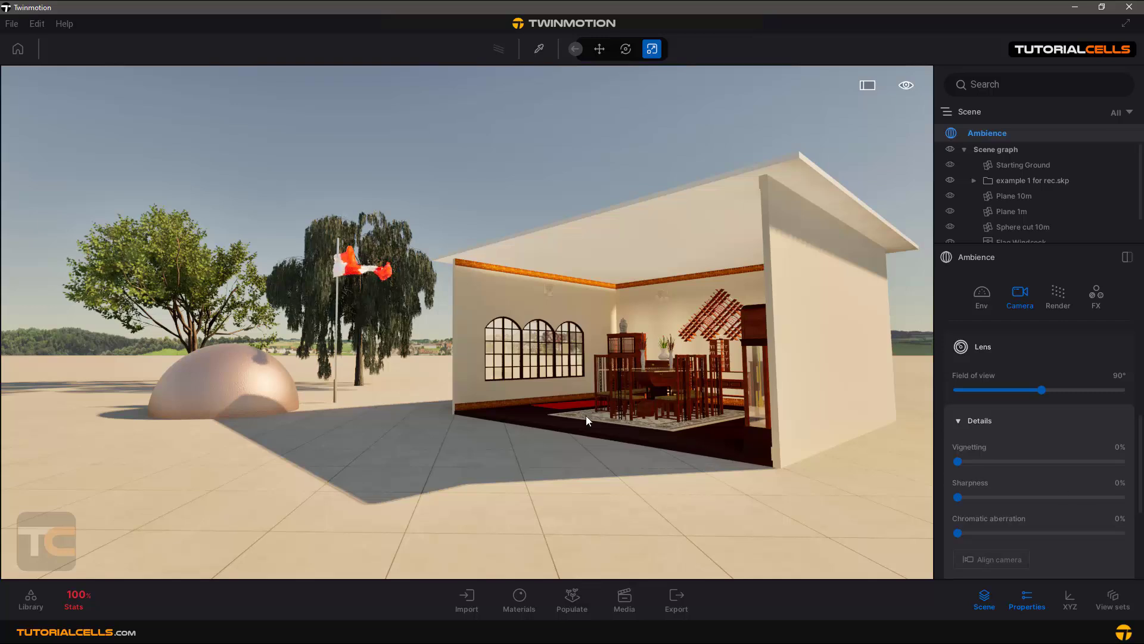
scroll(467, 353, up, 3)
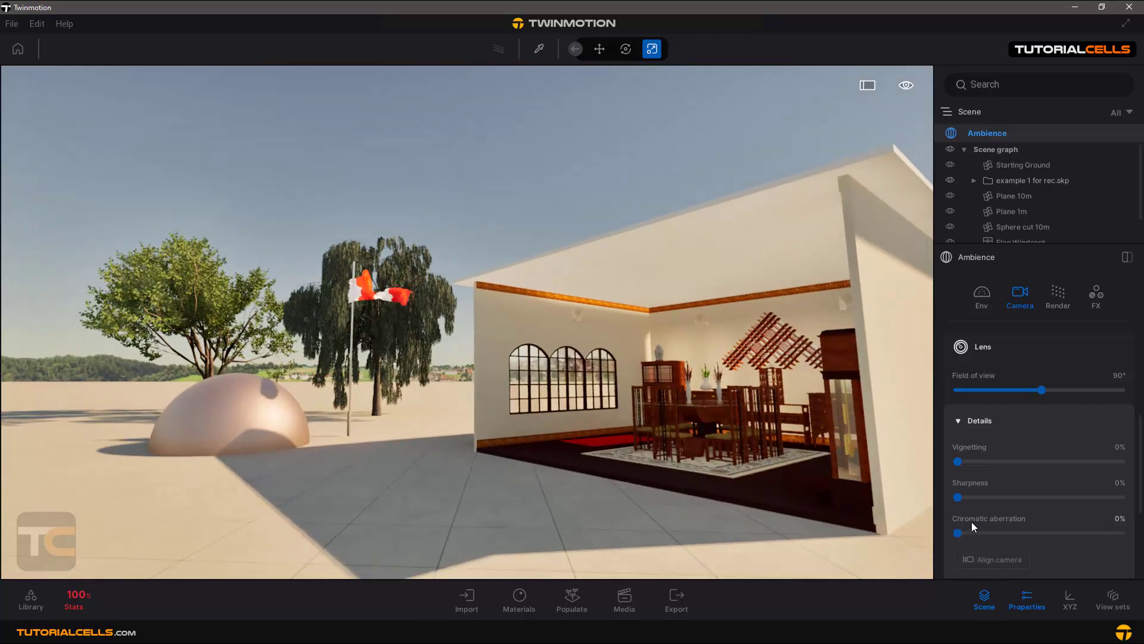
- Preview Chromatic aberration at about 66%, then return it to 0%
drag(959, 533, 1066, 532)
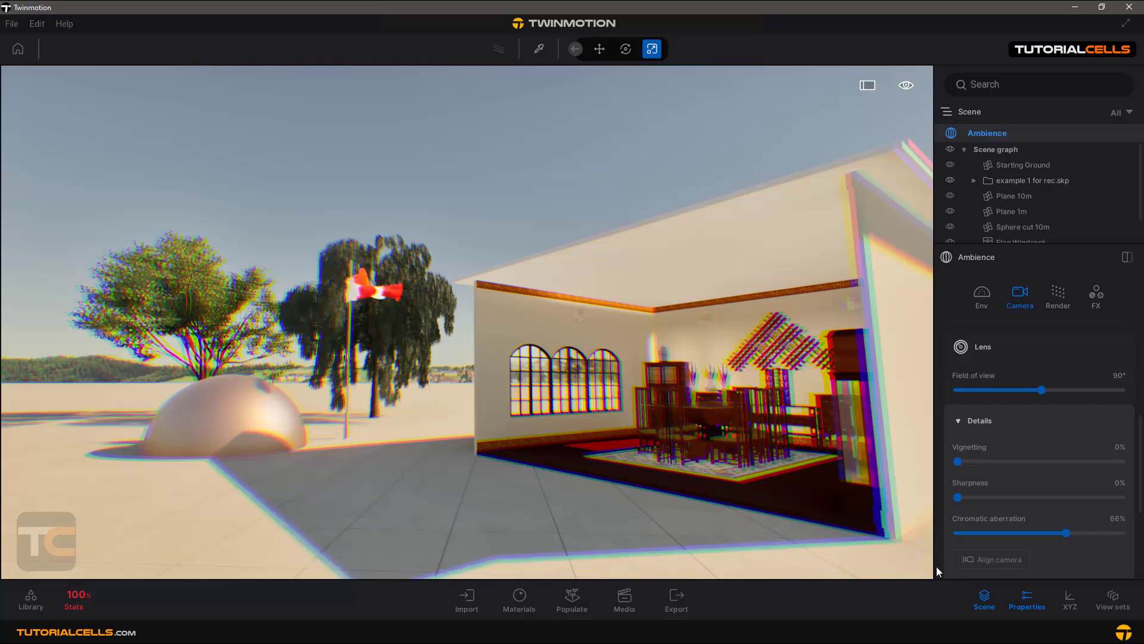
drag(1064, 533, 948, 533)
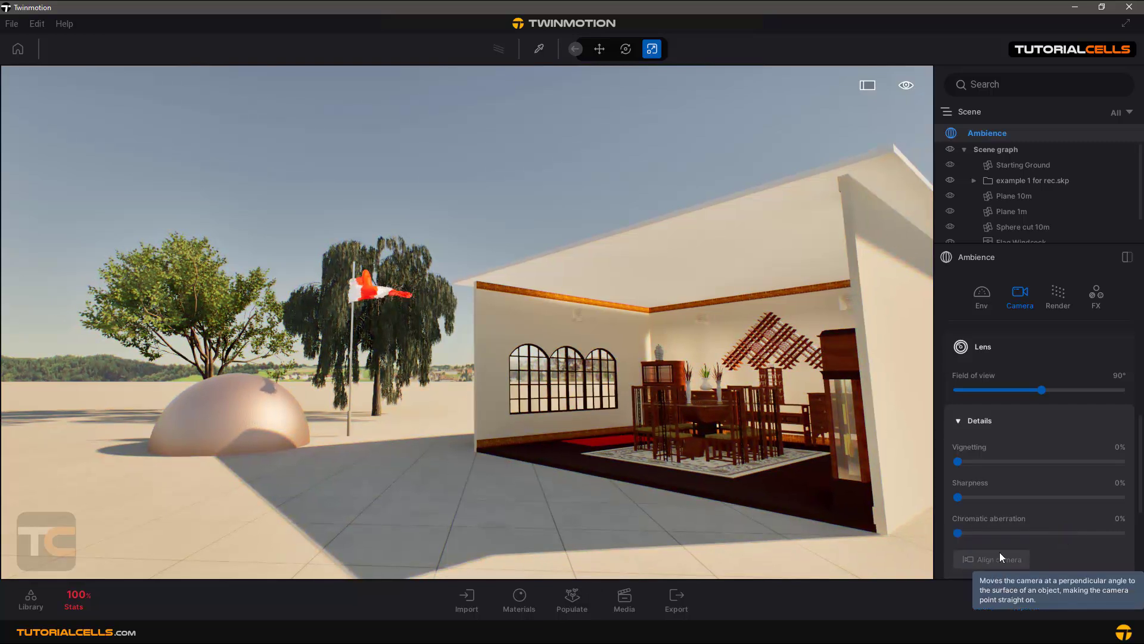
scroll(999, 552, down, 1)
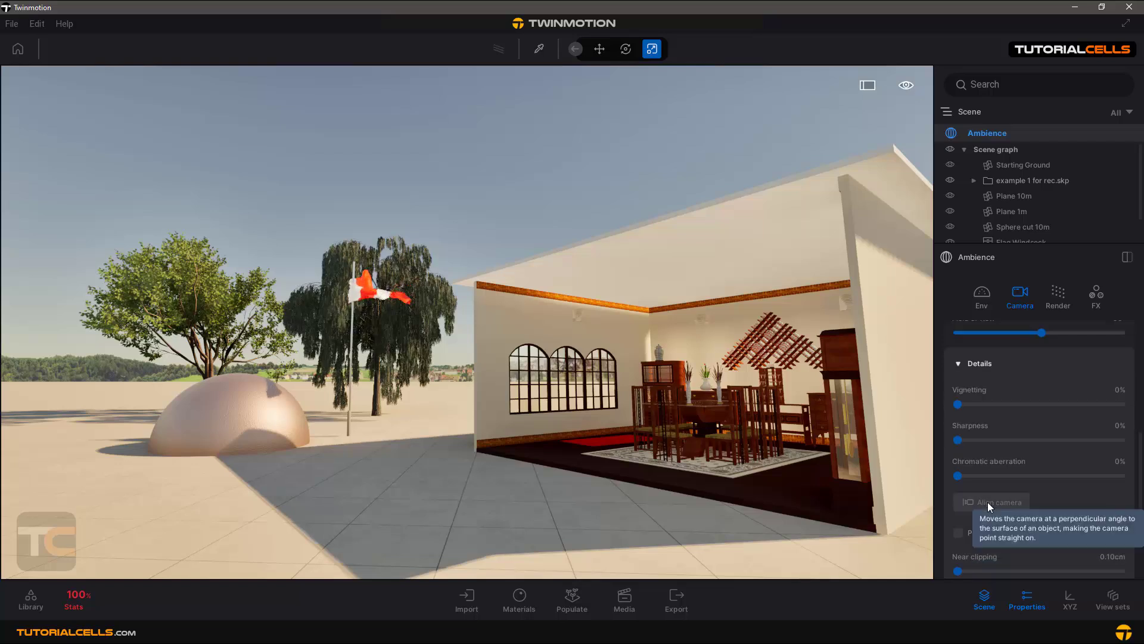
- Align the camera to the room's wall, then orbit and zoom out to an elevated view
click(706, 346)
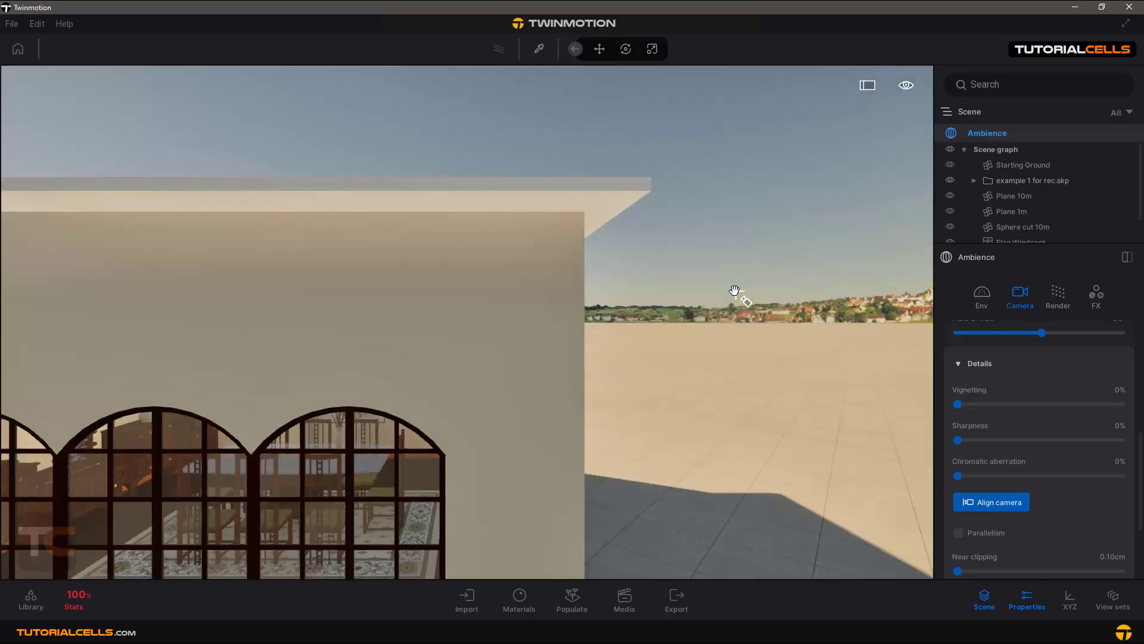
right_drag(737, 289, 587, 299)
scroll(669, 254, down, 5)
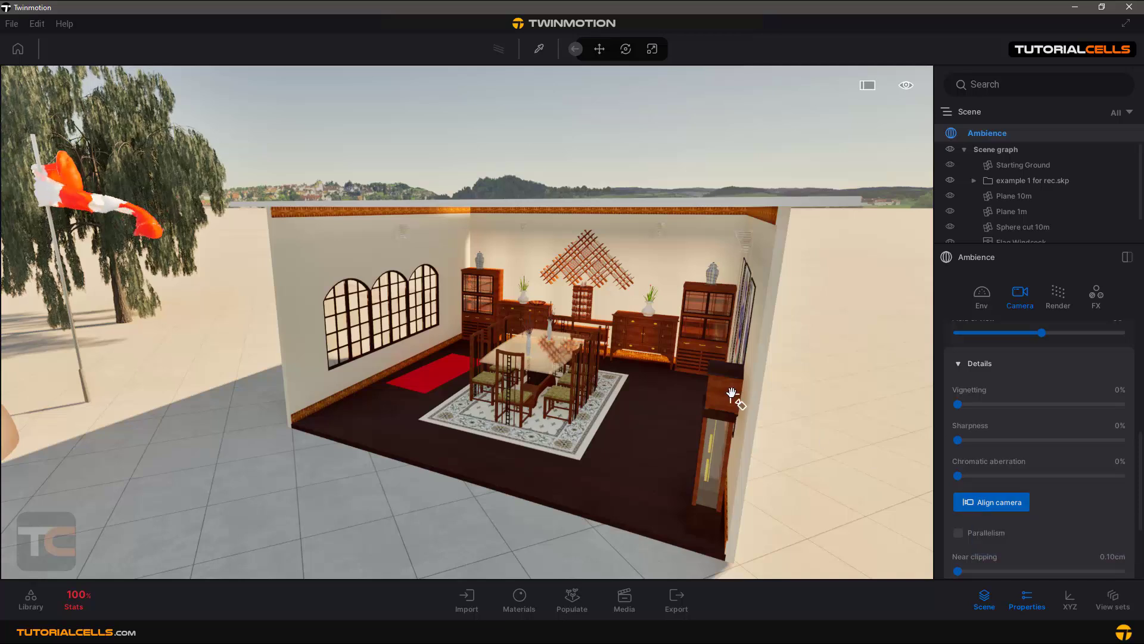
- Switch viewport navigation to pan and scroll down the Camera panel
click(601, 51)
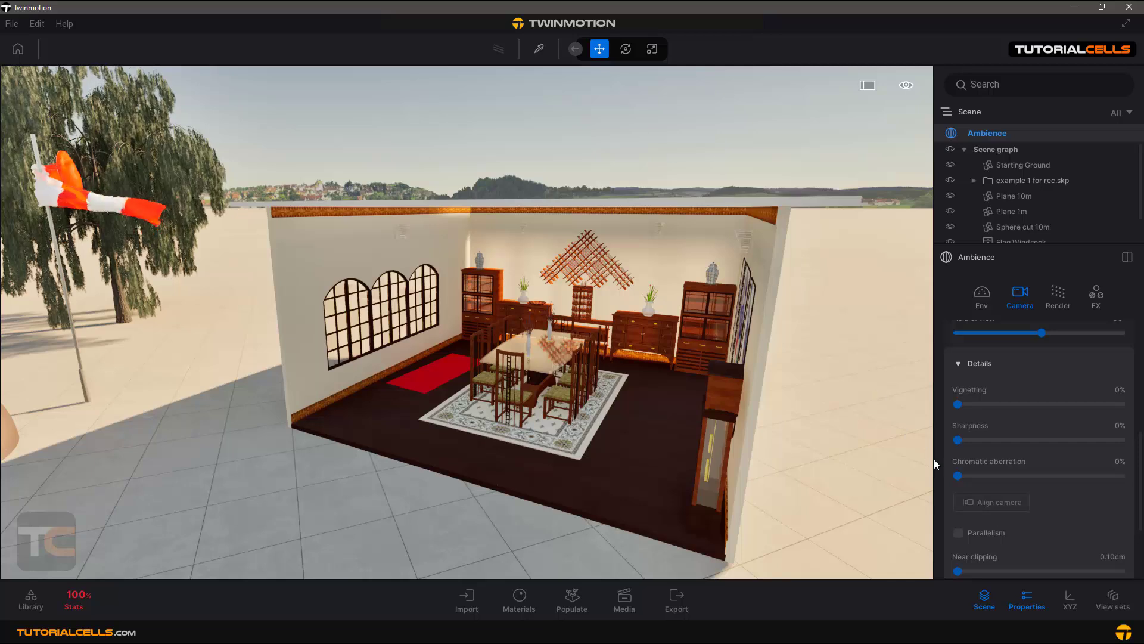
scroll(1013, 520, down, 3)
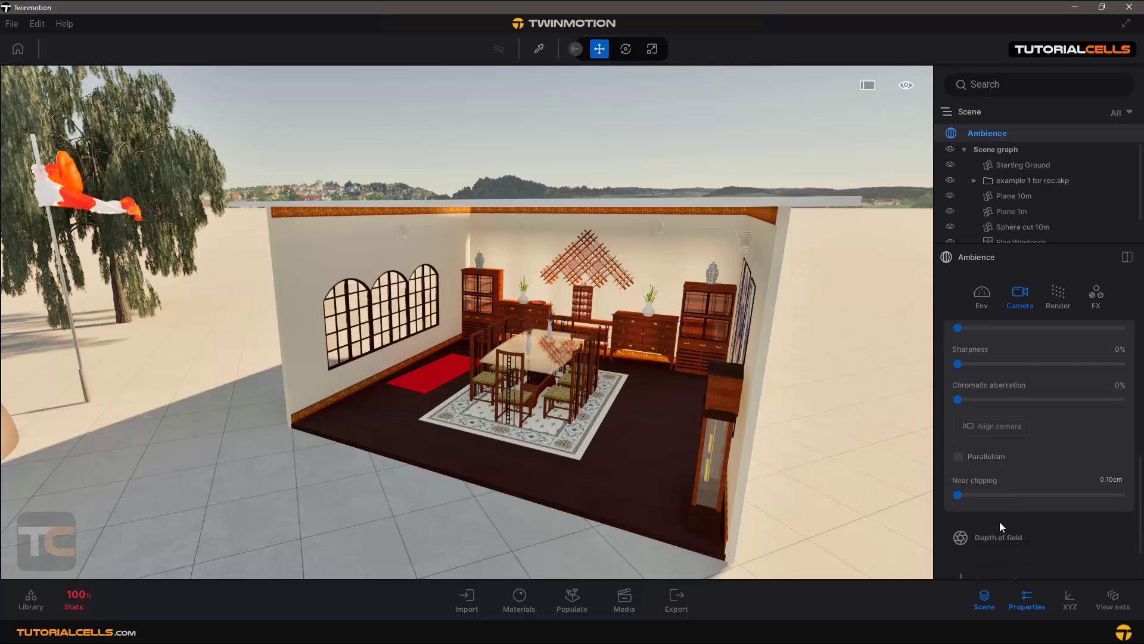
scroll(1002, 514, down, 1)
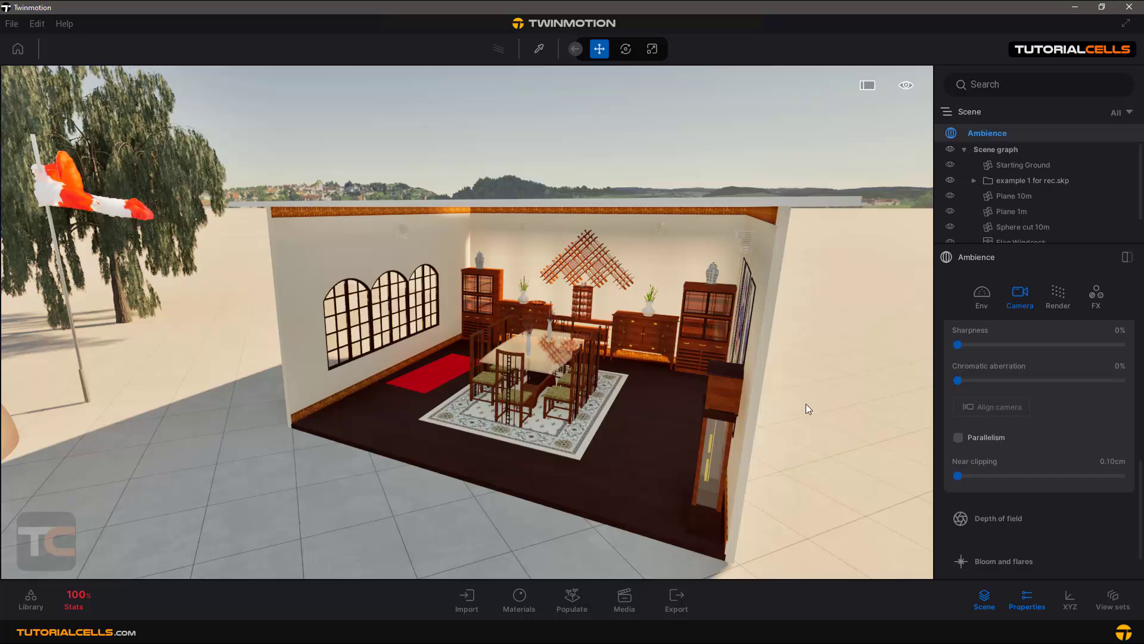
scroll(803, 413, down, 2)
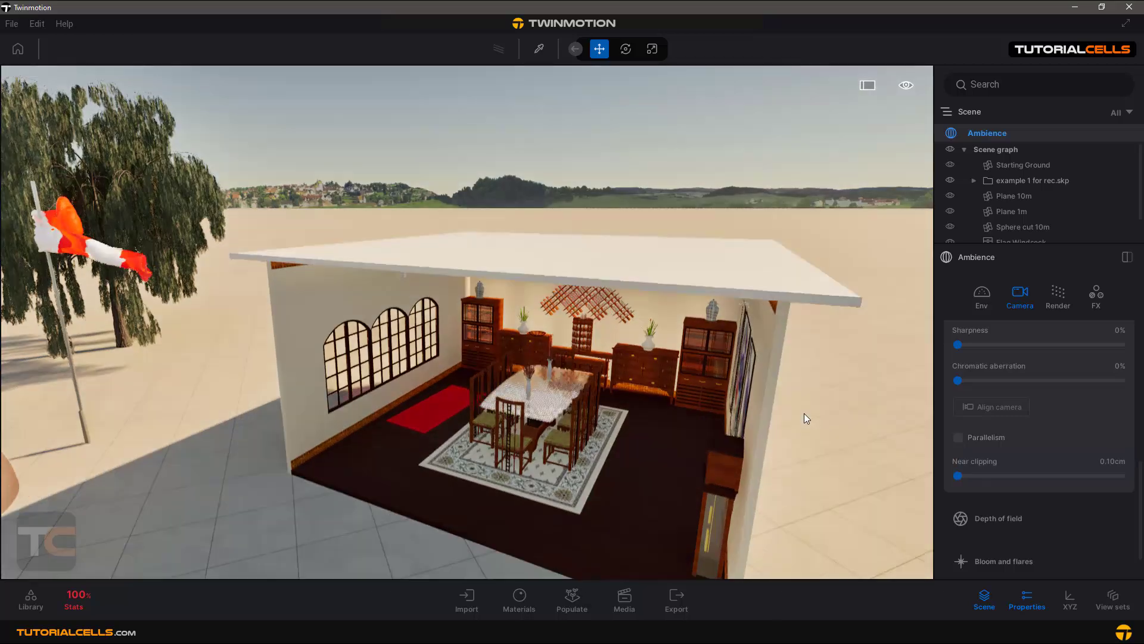
scroll(739, 363, down, 3)
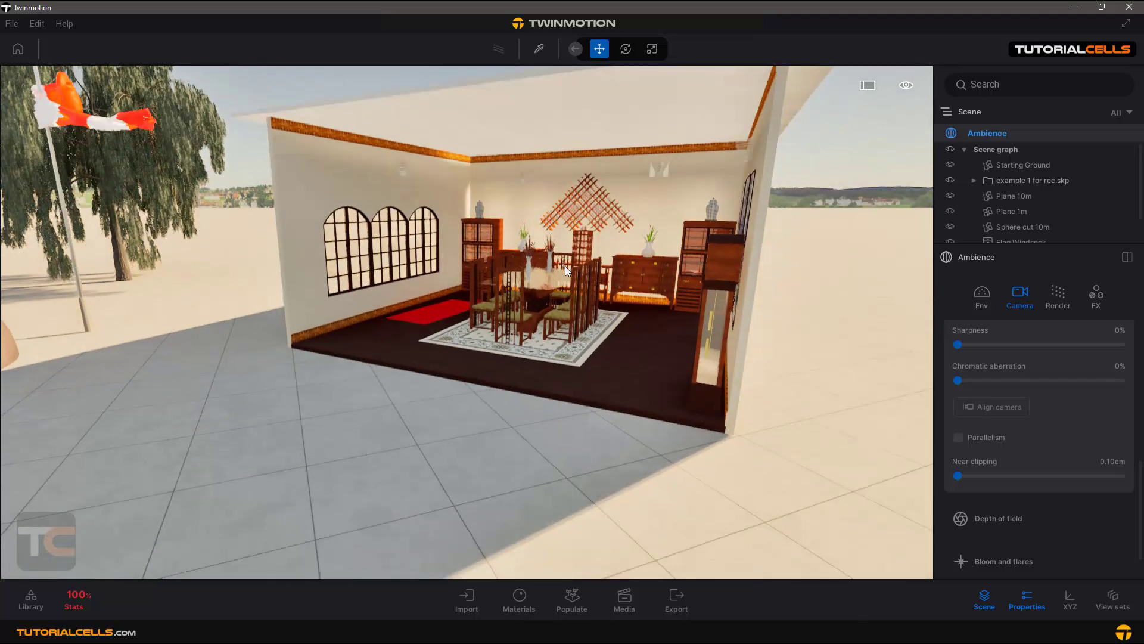
- Reframe the camera on the whole house with its flag, trees and dome
drag(565, 266, 703, 272)
key(Right)
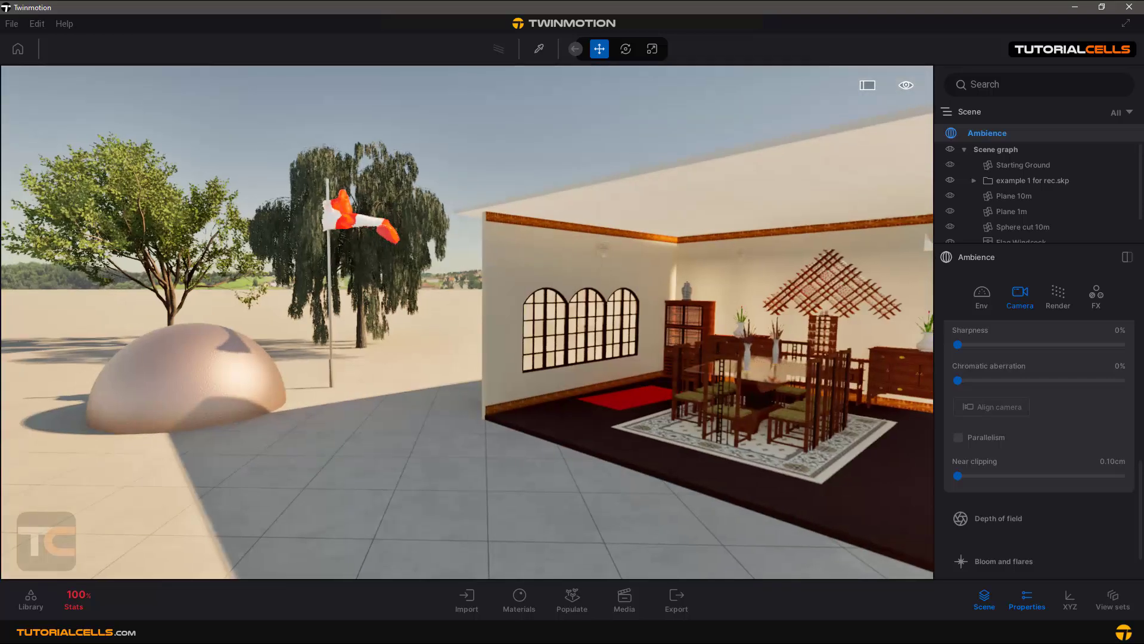
key(Down)
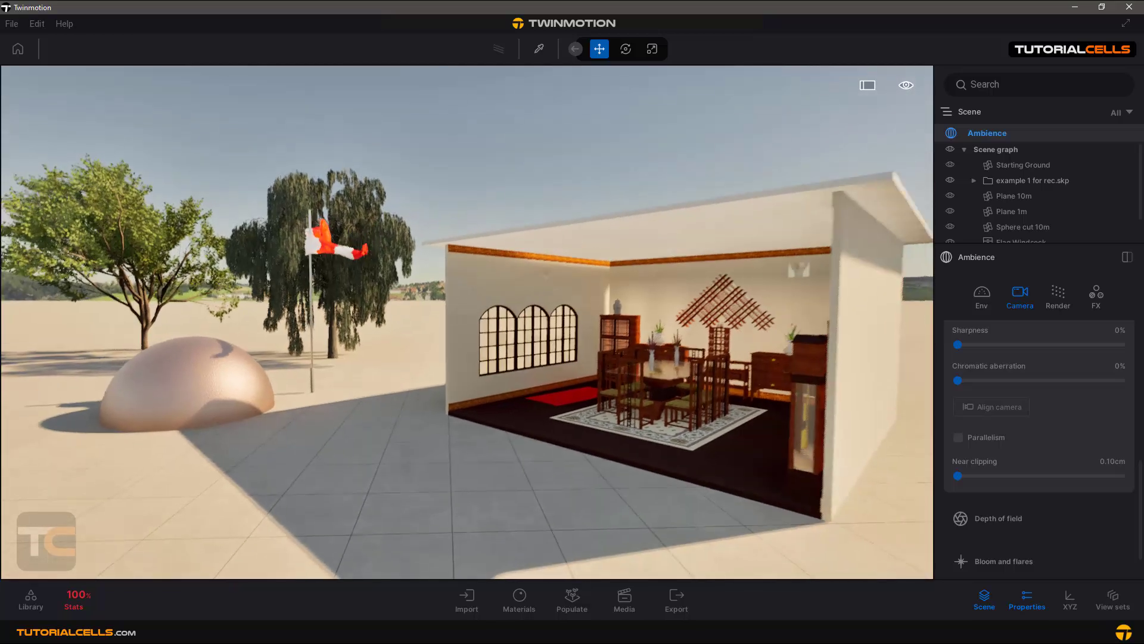
key(Left)
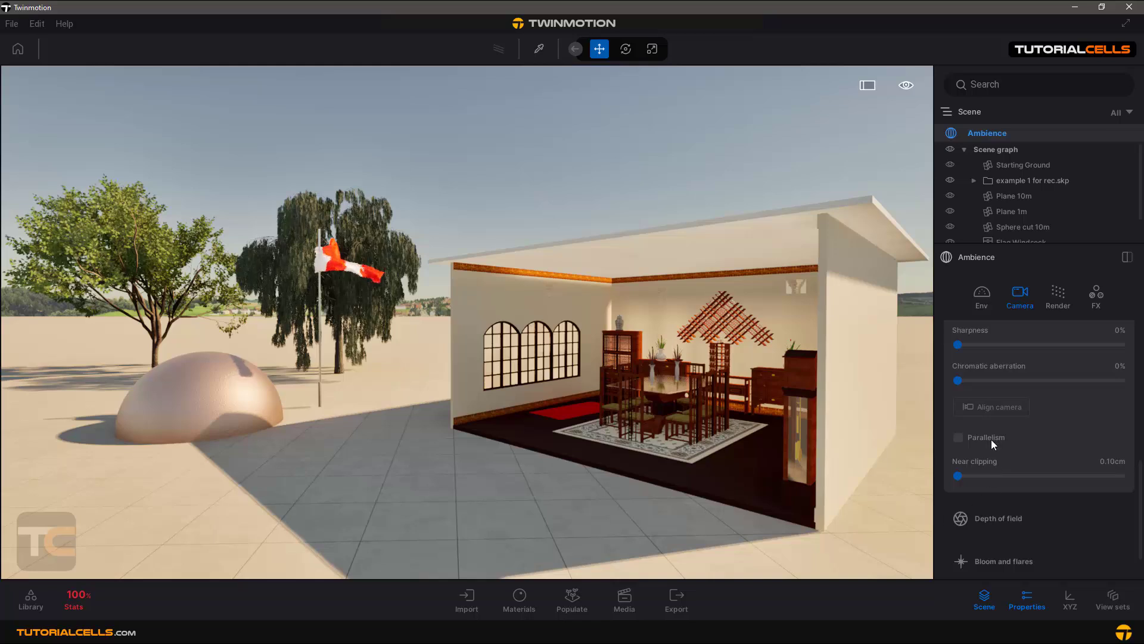
- Test Parallelism on, then switch it back off
click(1021, 435)
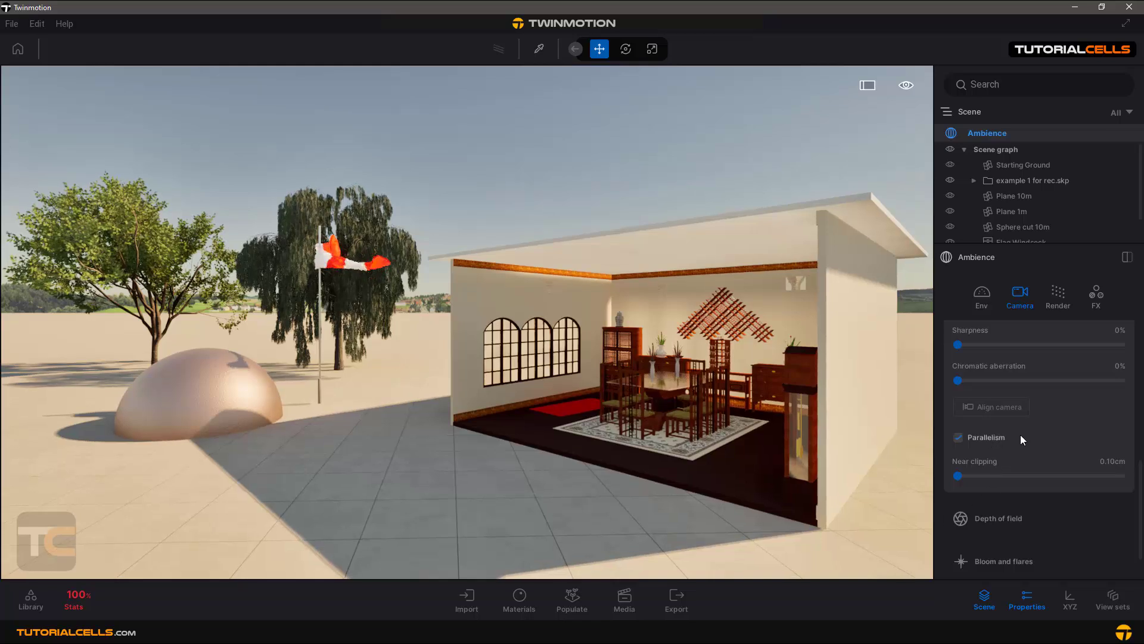
click(1000, 435)
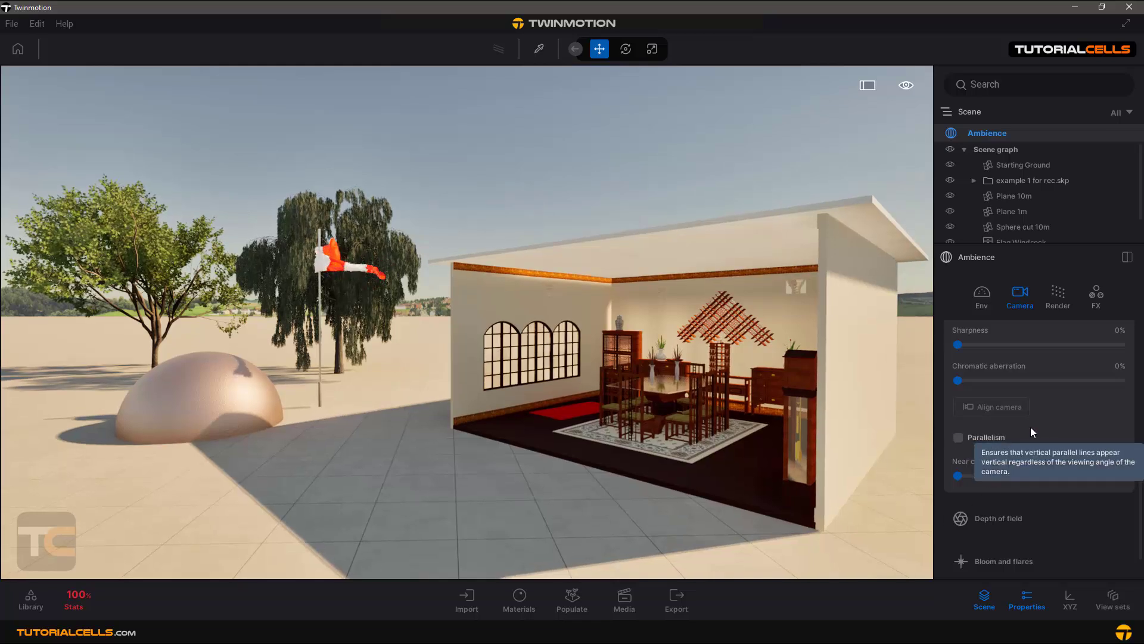
scroll(1033, 403, up, 2)
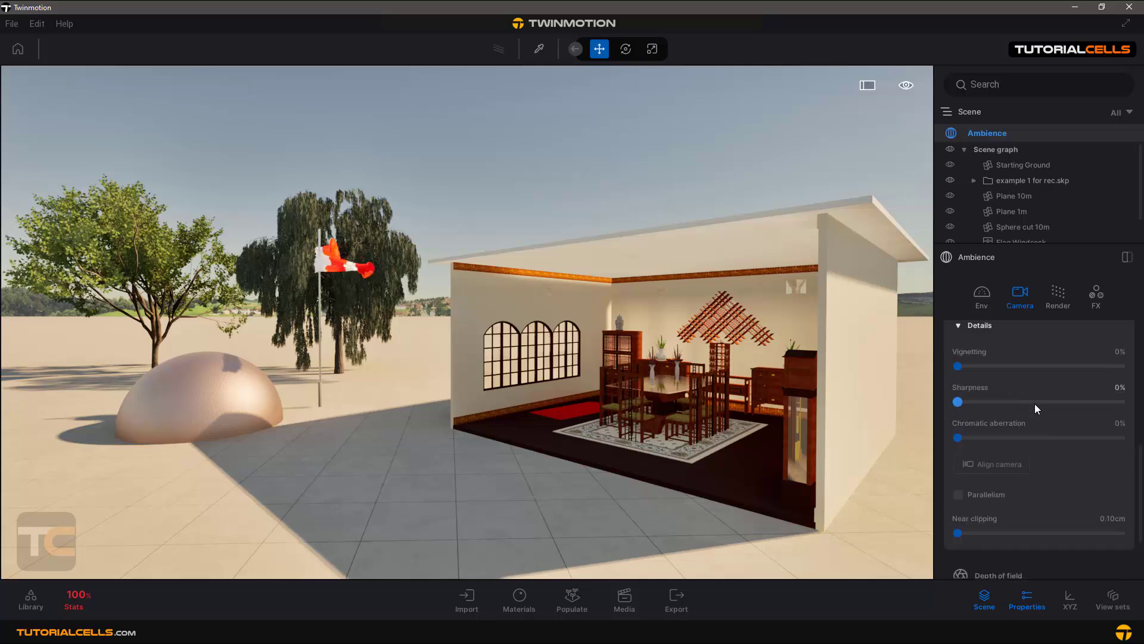
scroll(1035, 402, up, 2)
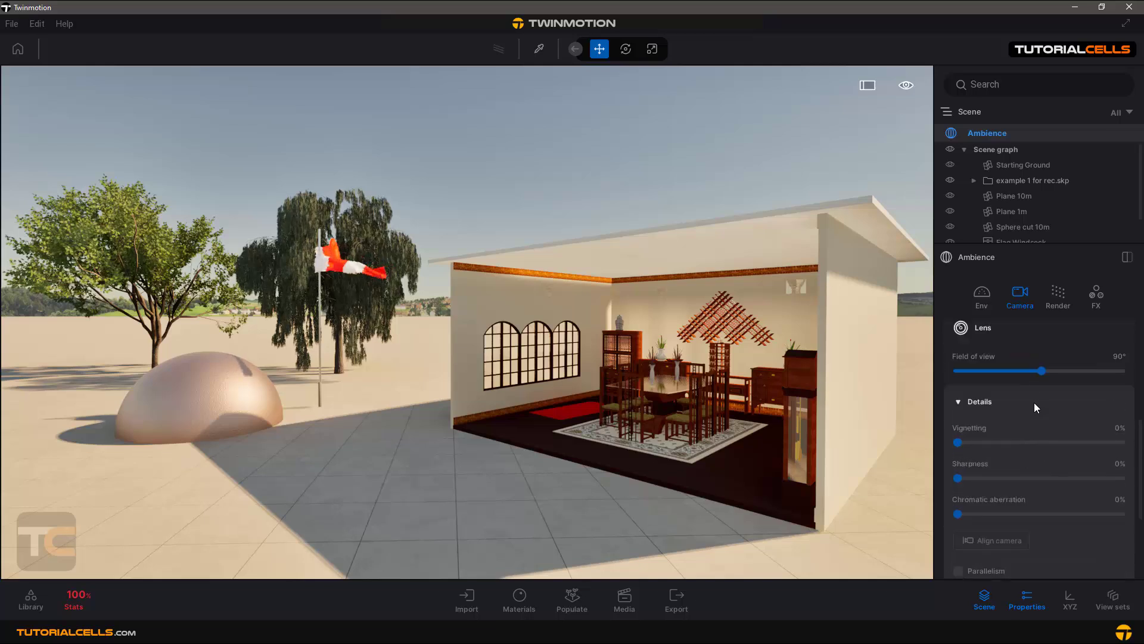
- Widen Field of view to 101° and reposition the camera facing the house
drag(1044, 370, 1045, 370)
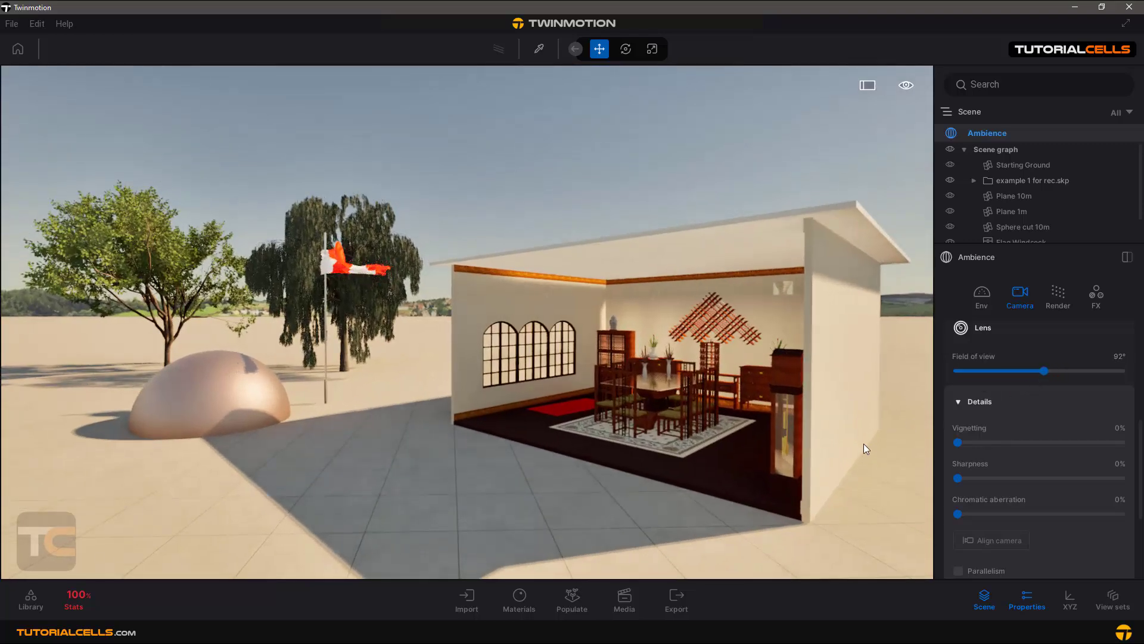
key(Up)
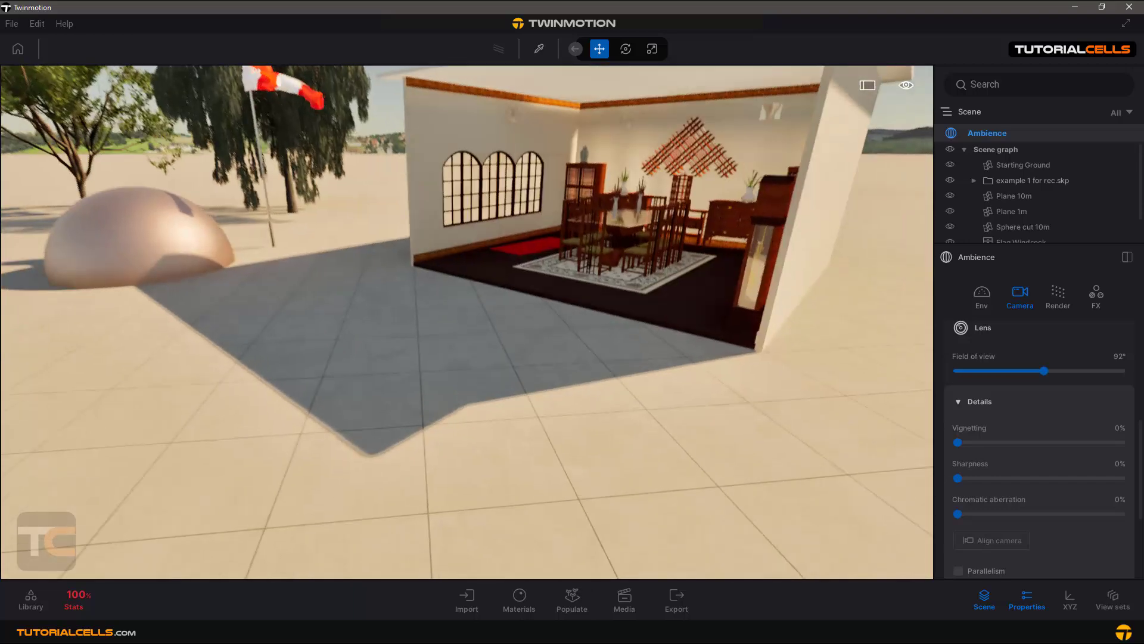
key(Down)
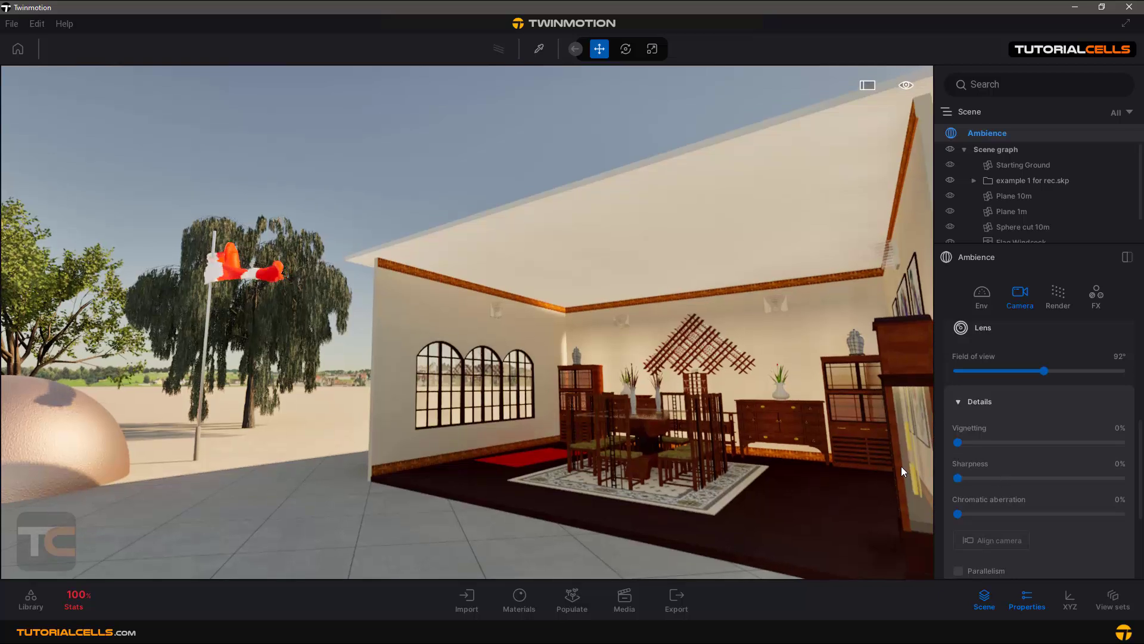
key(Right)
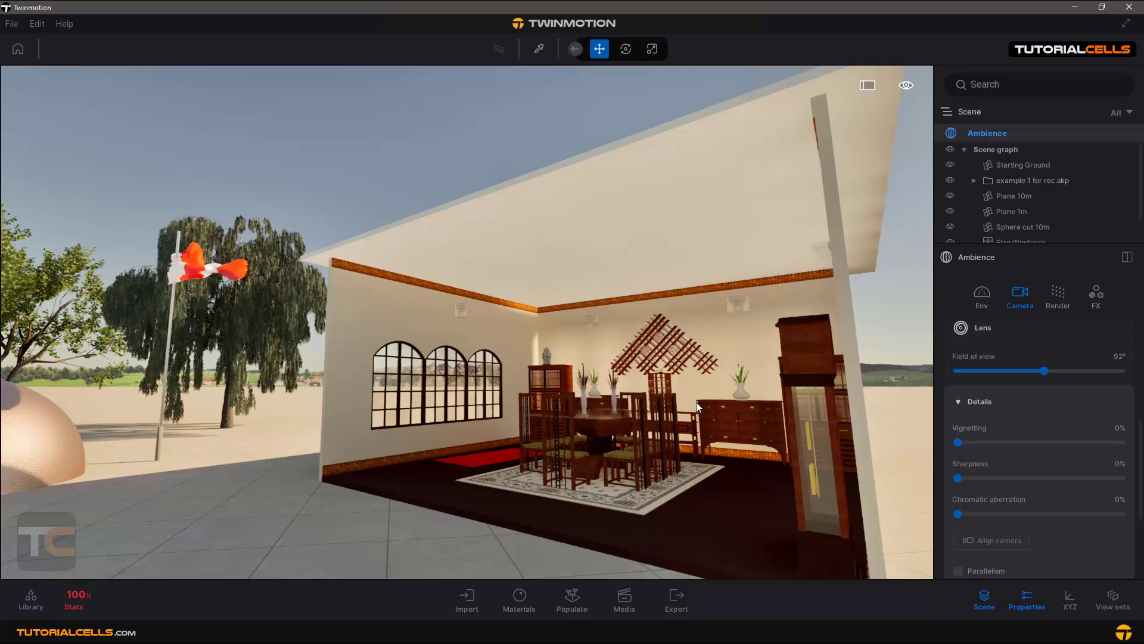
scroll(1013, 502, down, 1)
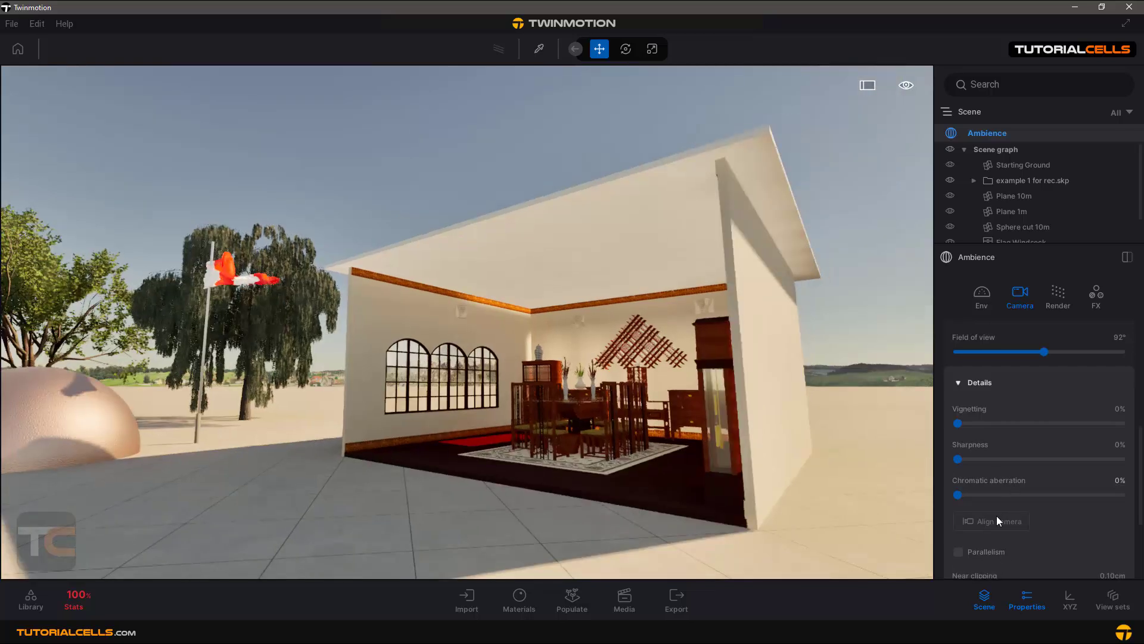
- Toggle Parallelism again, leaving vertical-line correction on
click(969, 552)
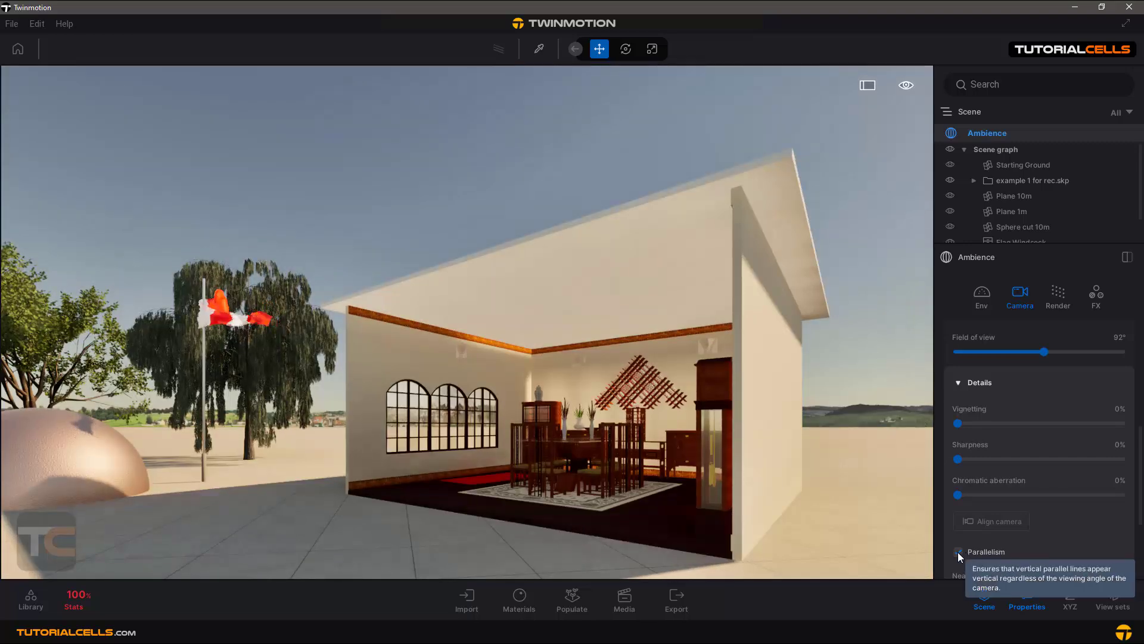
click(958, 552)
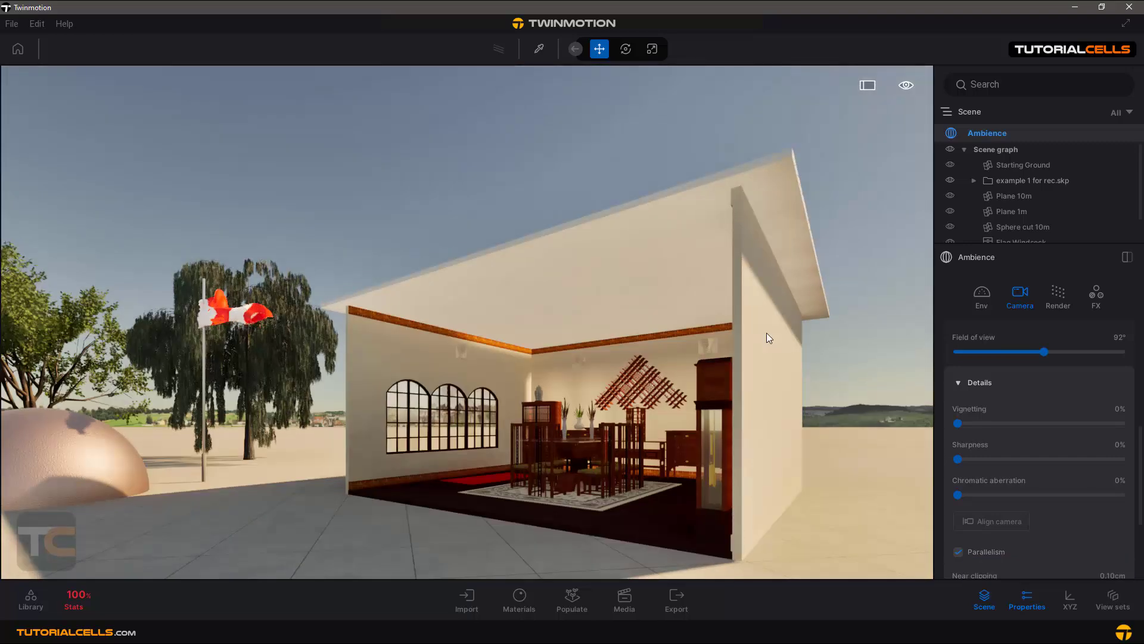
scroll(1043, 542, down, 1)
scroll(1040, 534, down, 4)
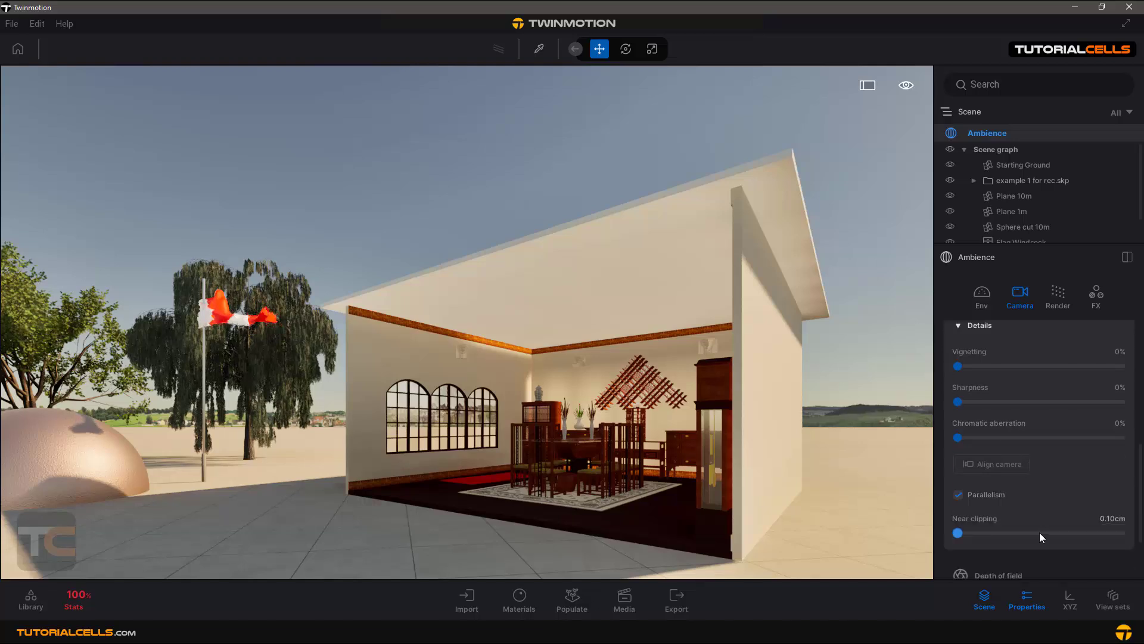
- Turn Parallelism off, preview Near clipping near 72cm, and walk the camera into the dining room
click(957, 457)
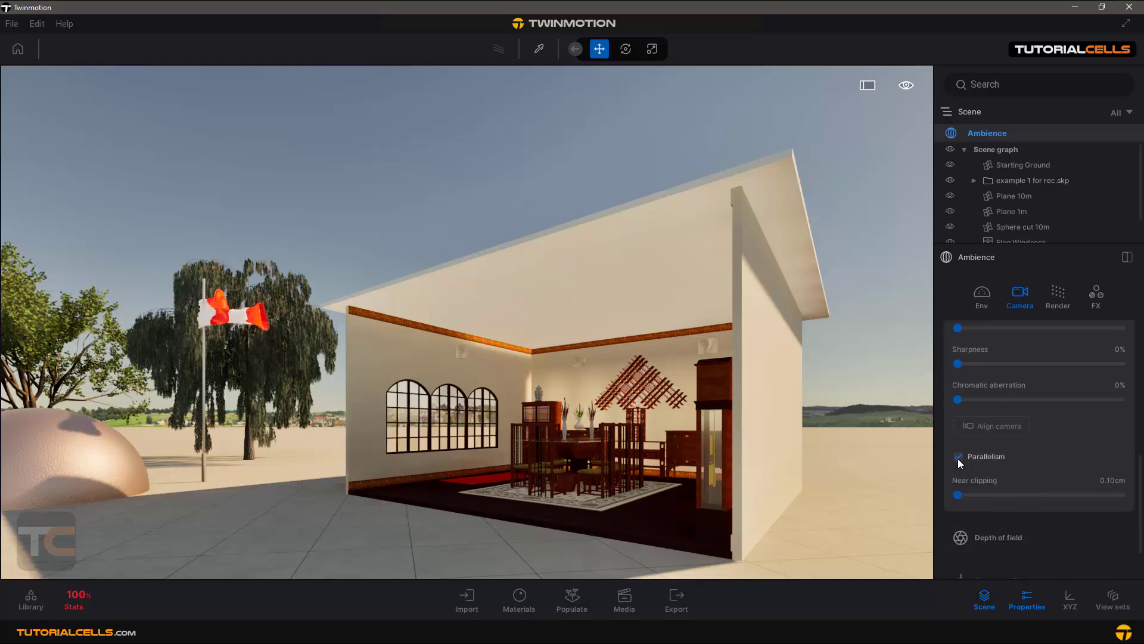
drag(972, 496, 1101, 501)
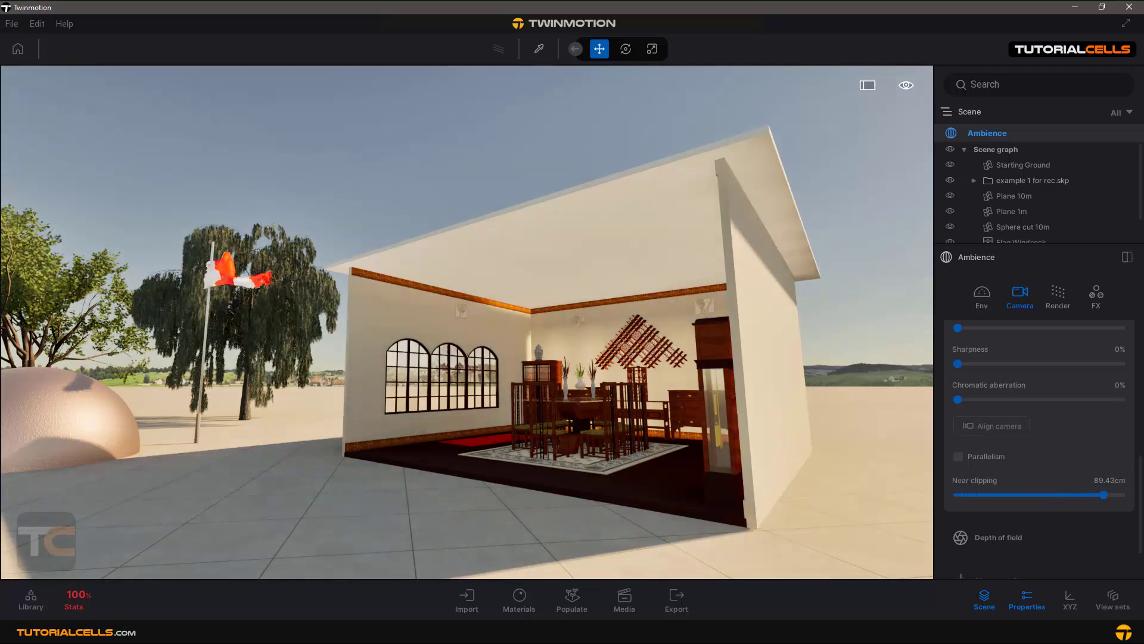
key(w)
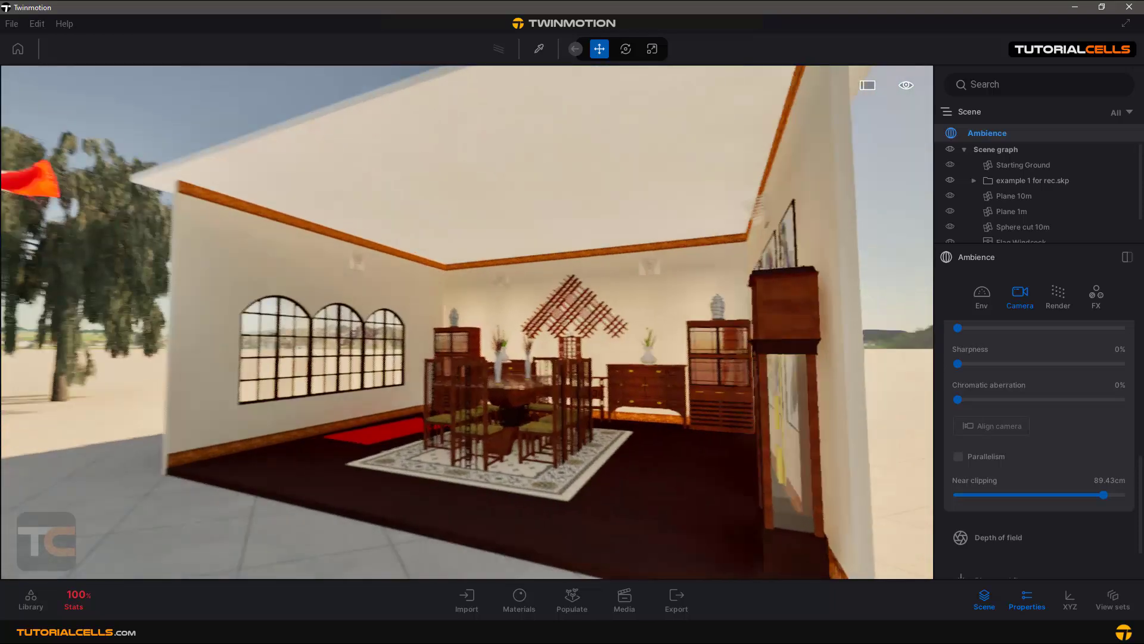
key(w)
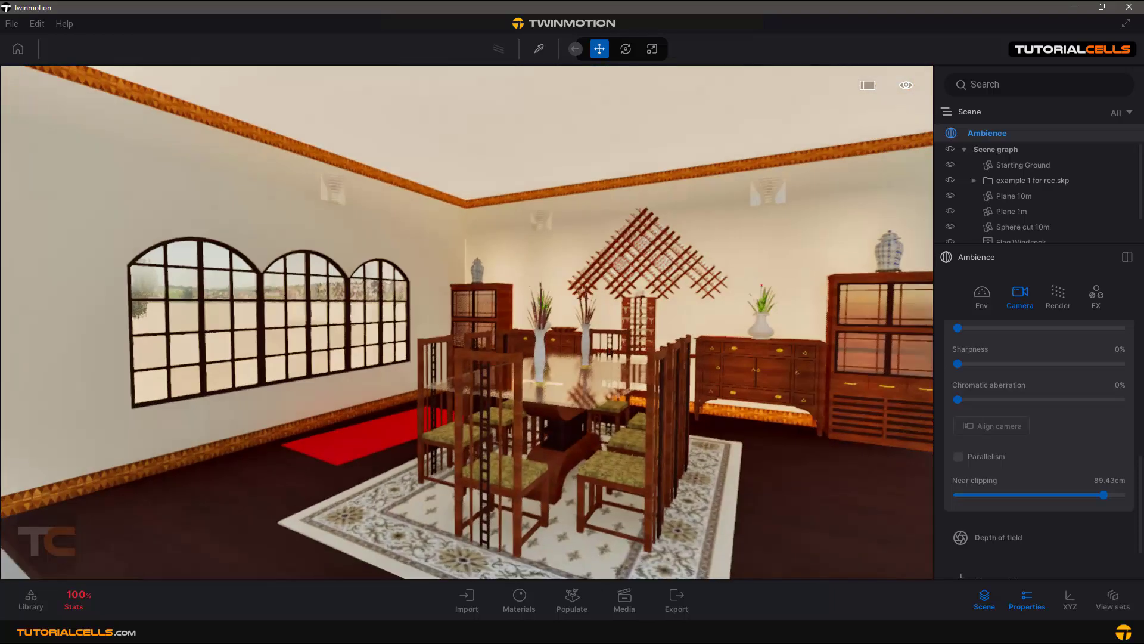
key(w)
key(w)
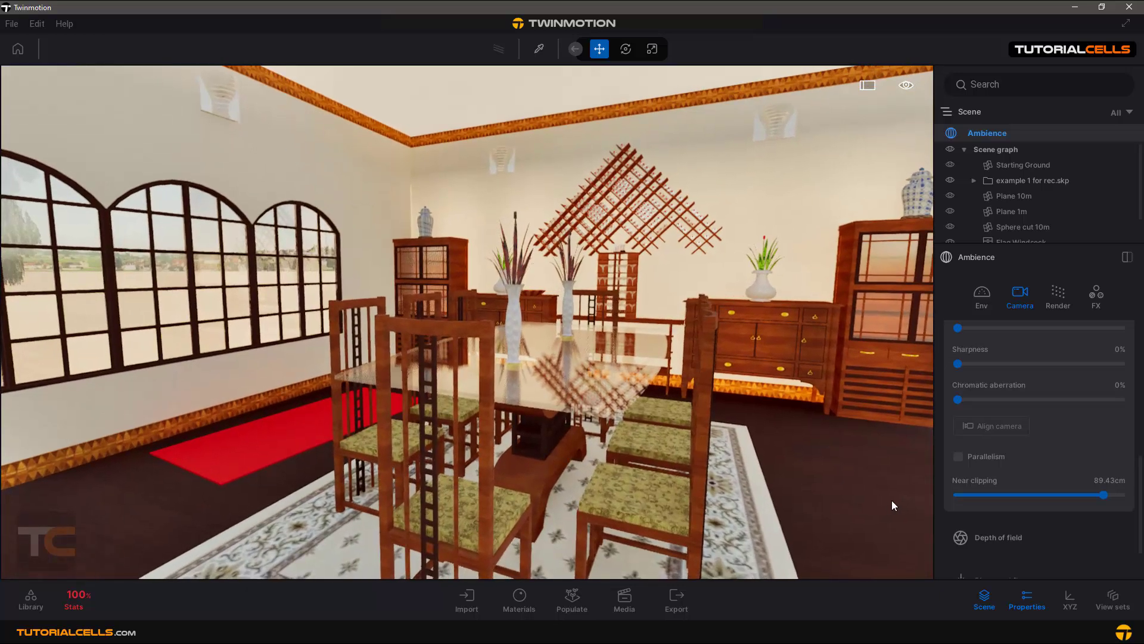
- Push Near clipping to 100cm, then lower it back to 0.10cm
drag(1104, 495, 1121, 495)
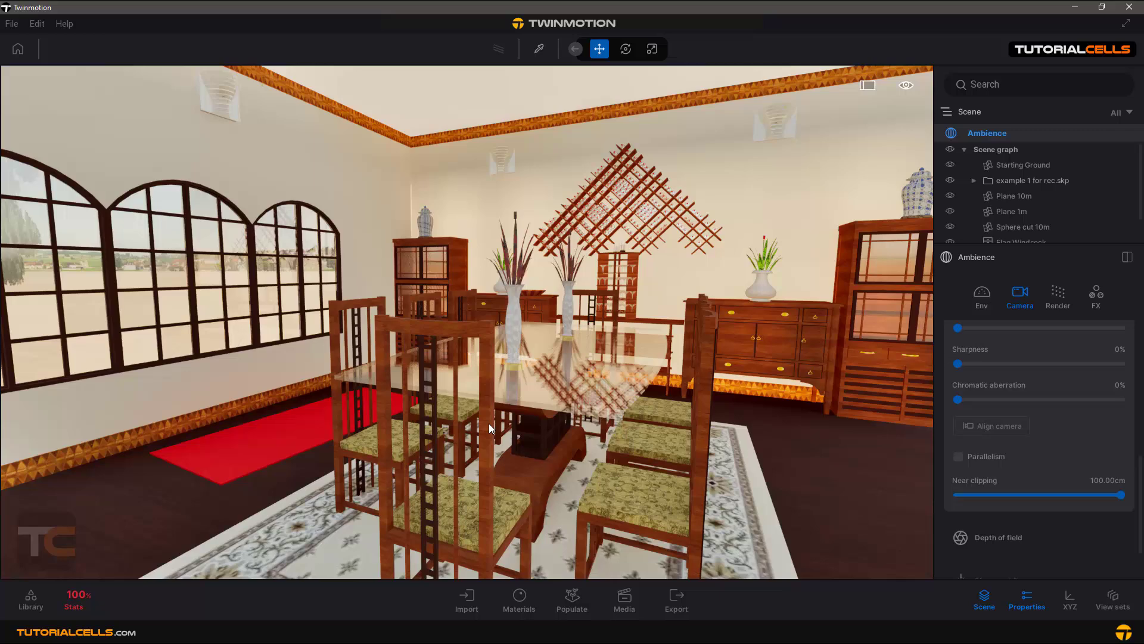
scroll(488, 423, up, 5)
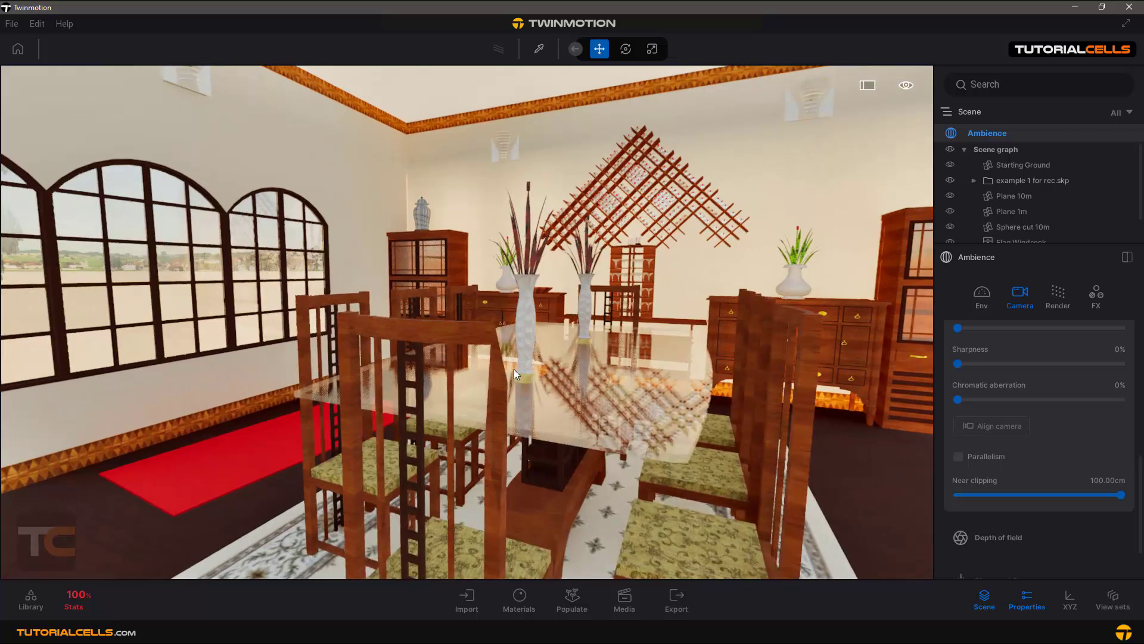
scroll(515, 377, up, 3)
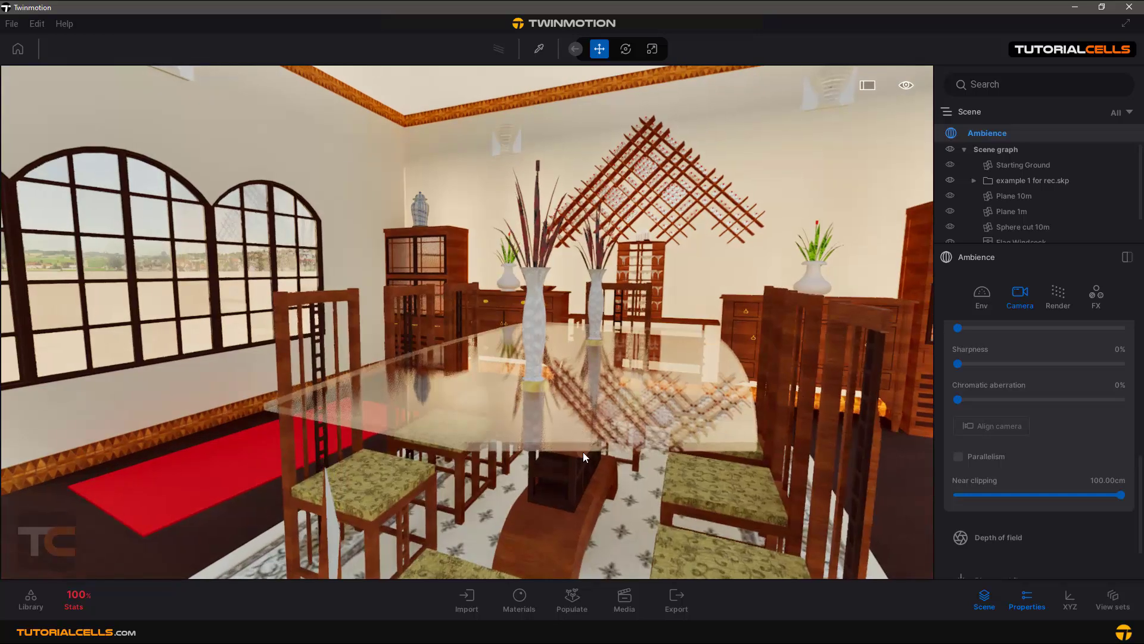
scroll(681, 456, up, 3)
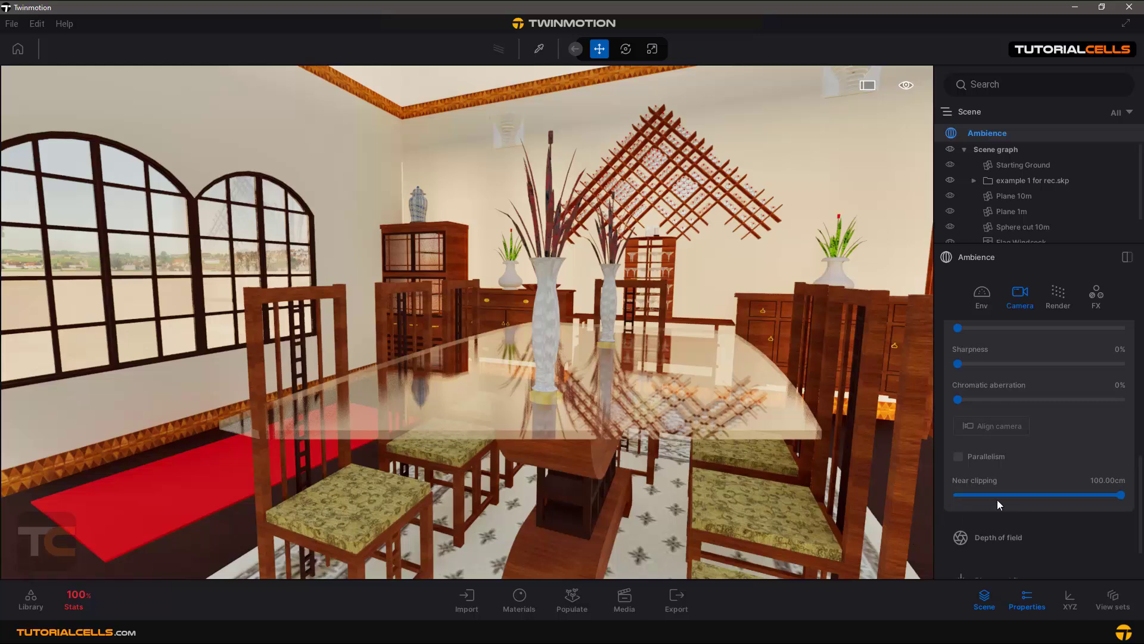
click(1015, 496)
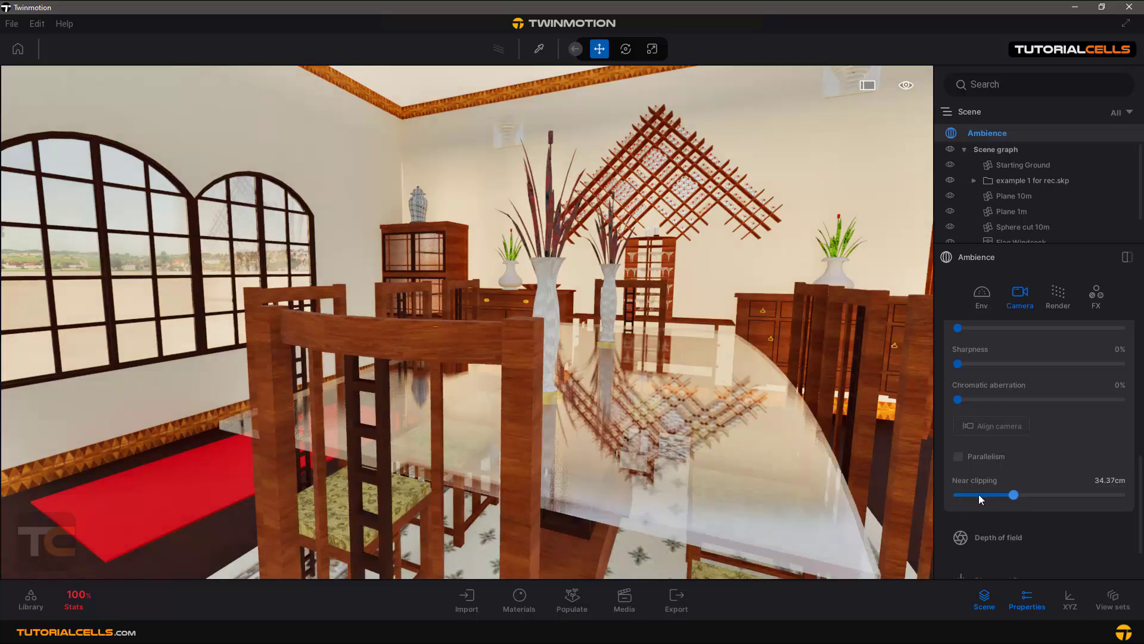
drag(989, 495, 944, 496)
- Position the camera at the dining table and bring Depth of field (Distance 70.14cm) into view
scroll(581, 405, down, 10)
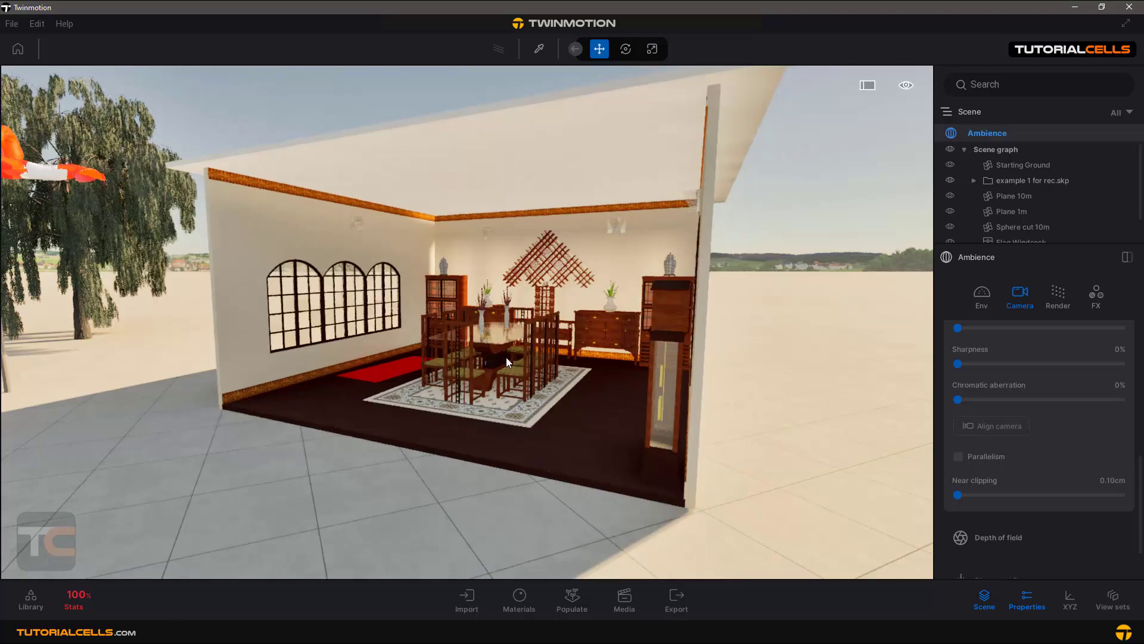
scroll(506, 356, up, 8)
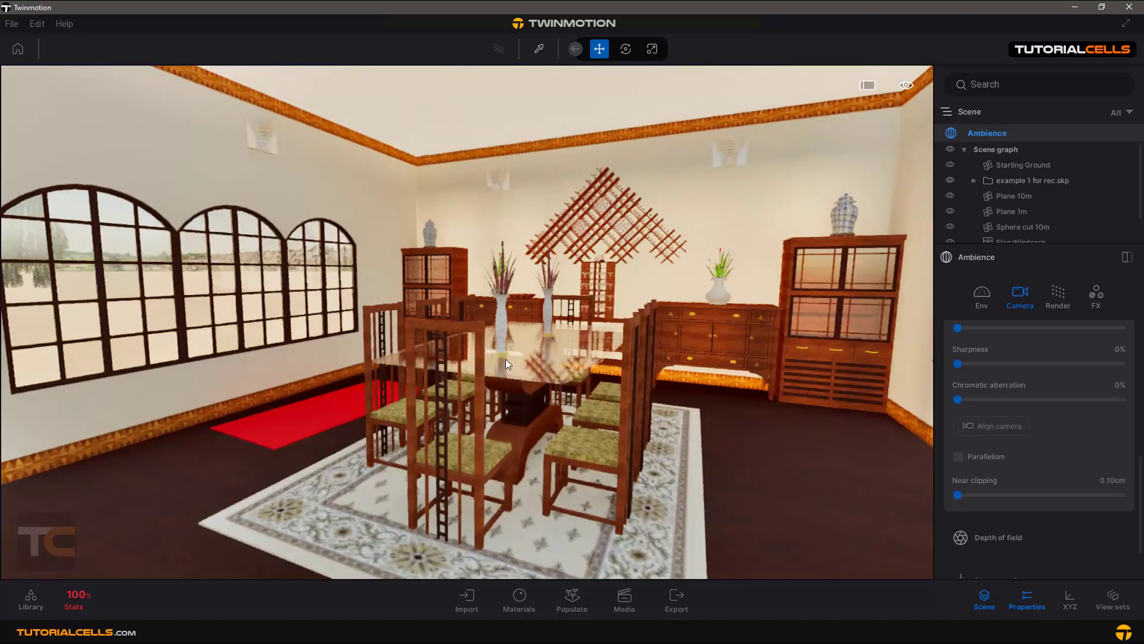
scroll(505, 359, up, 3)
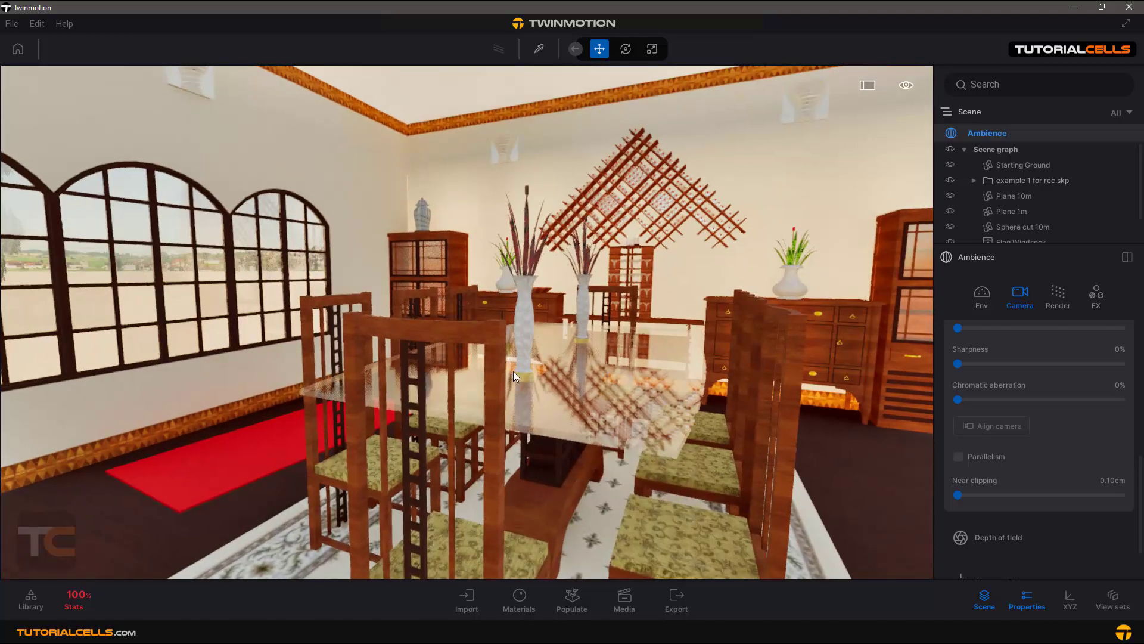
scroll(514, 372, up, 5)
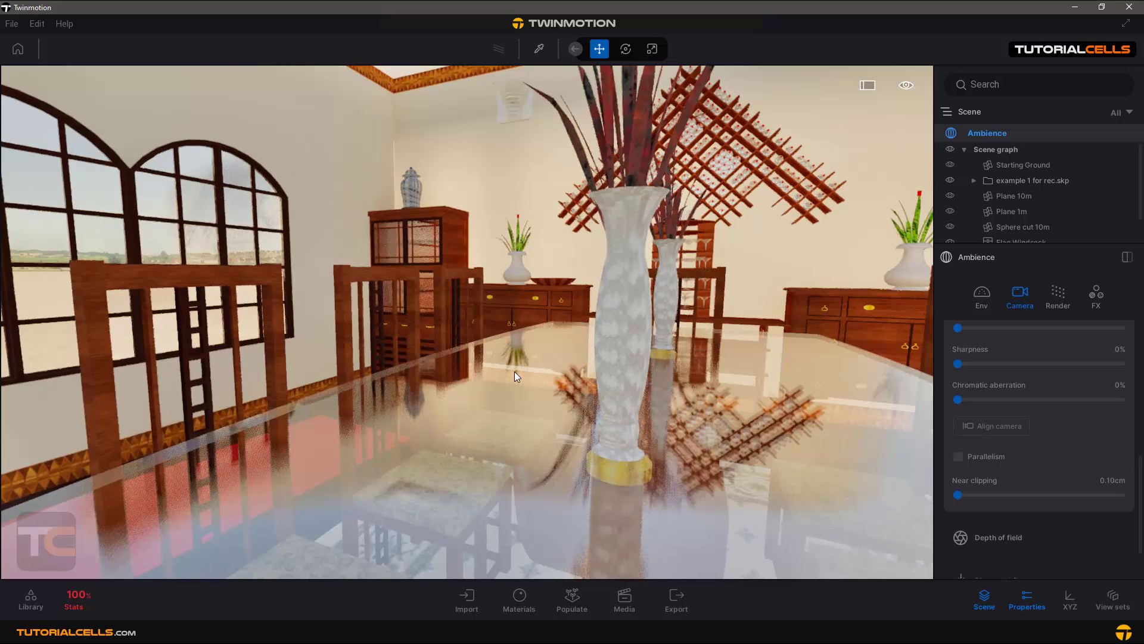
scroll(514, 370, down, 5)
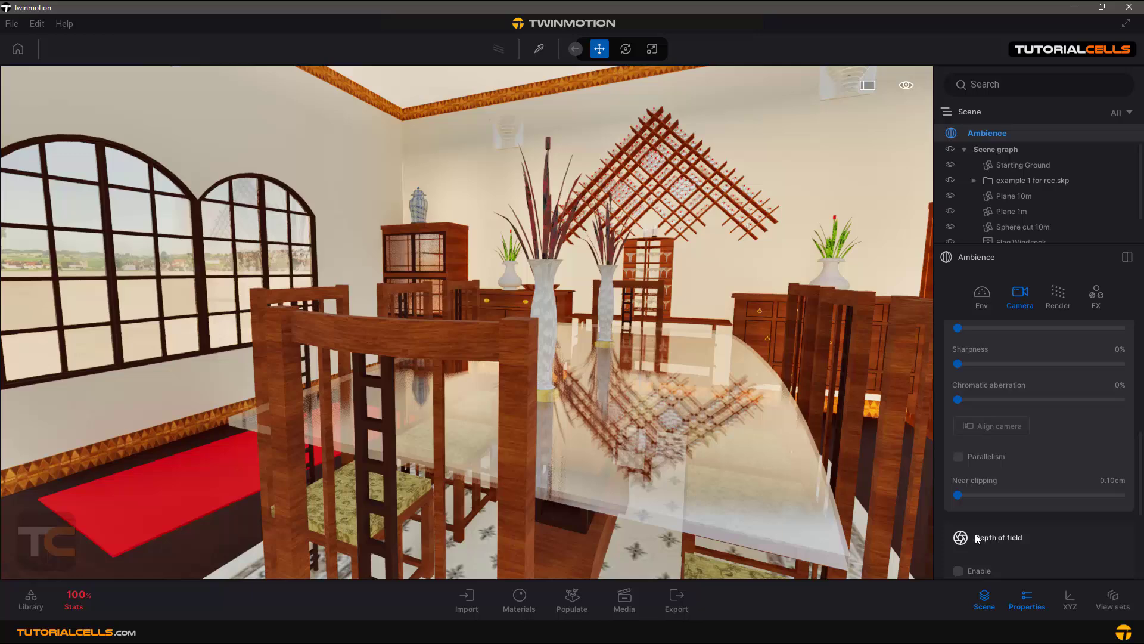
scroll(991, 533, down, 1)
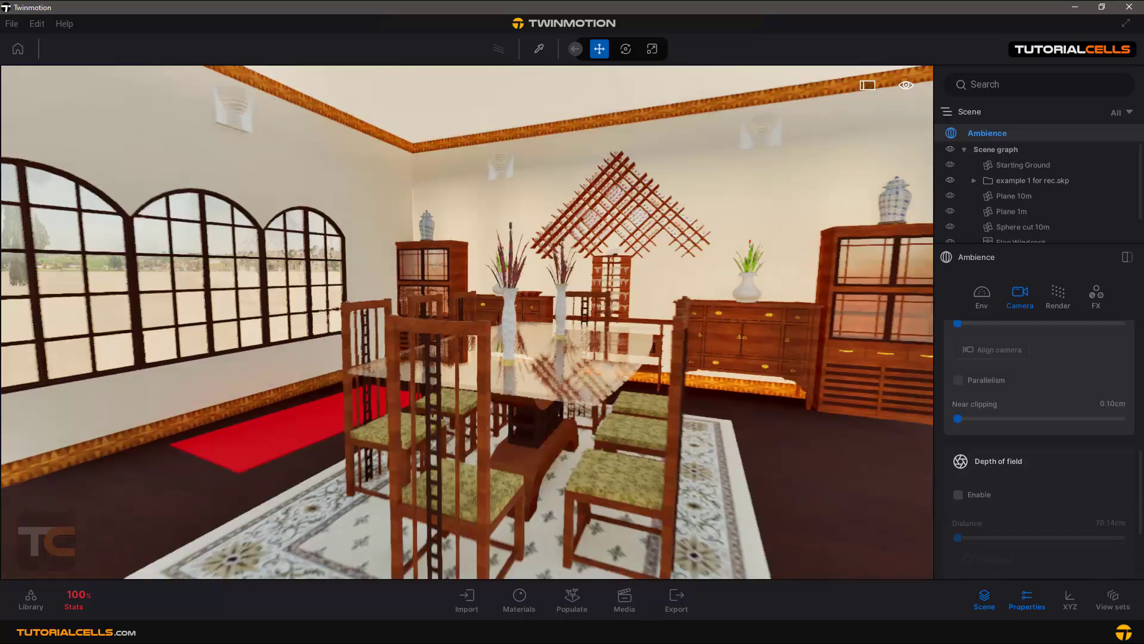
- Check the Photos reference images, then return to the Twinmotion scene
click(629, 638)
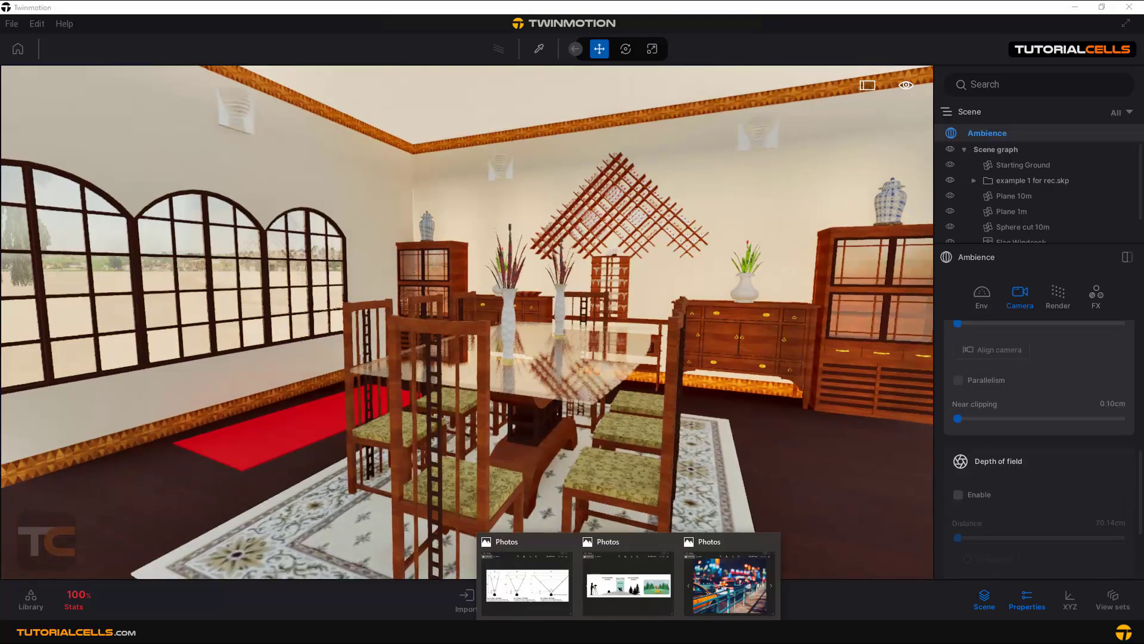
click(554, 11)
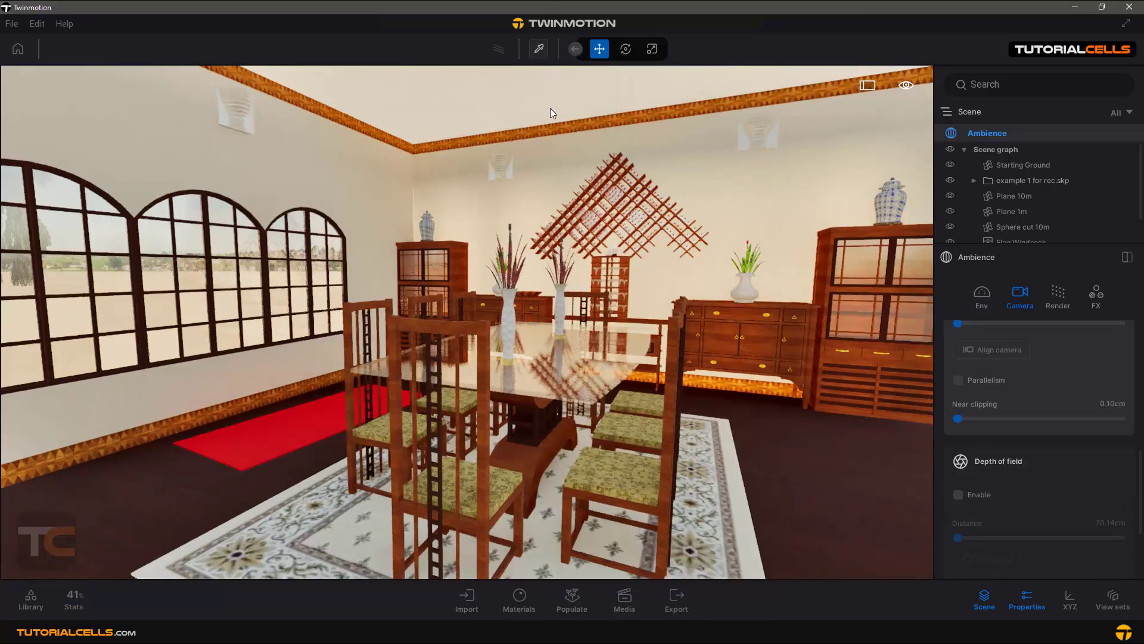
scroll(549, 108, up, 3)
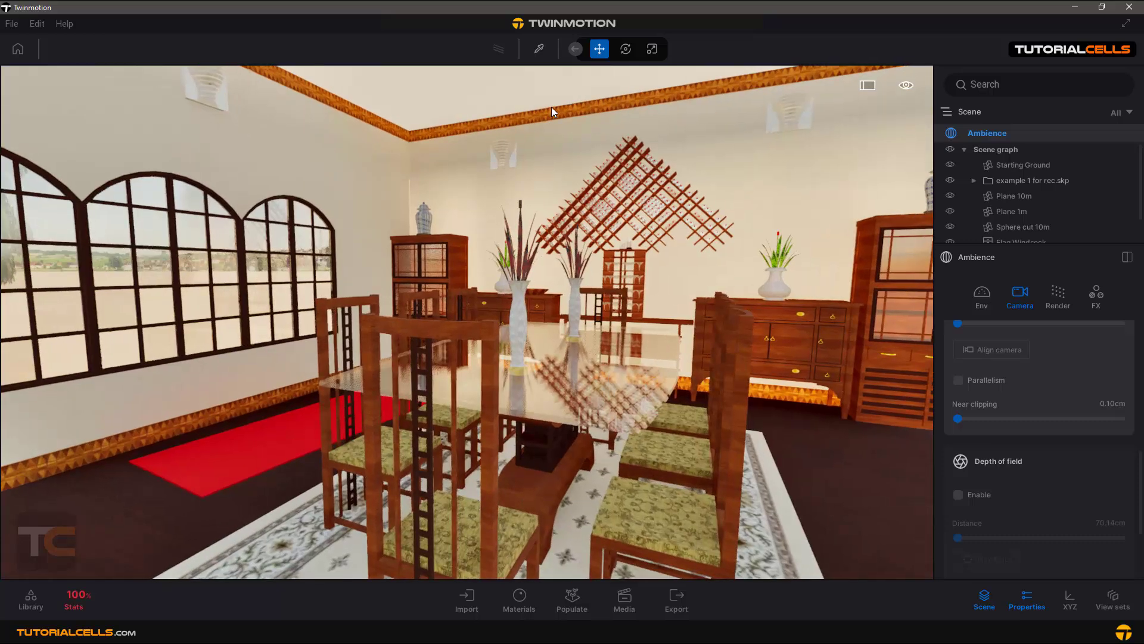
- View the DOF.jpg diagram, then enable camera depth of field at 70.14cm focus distance
scroll(552, 106, up, 2)
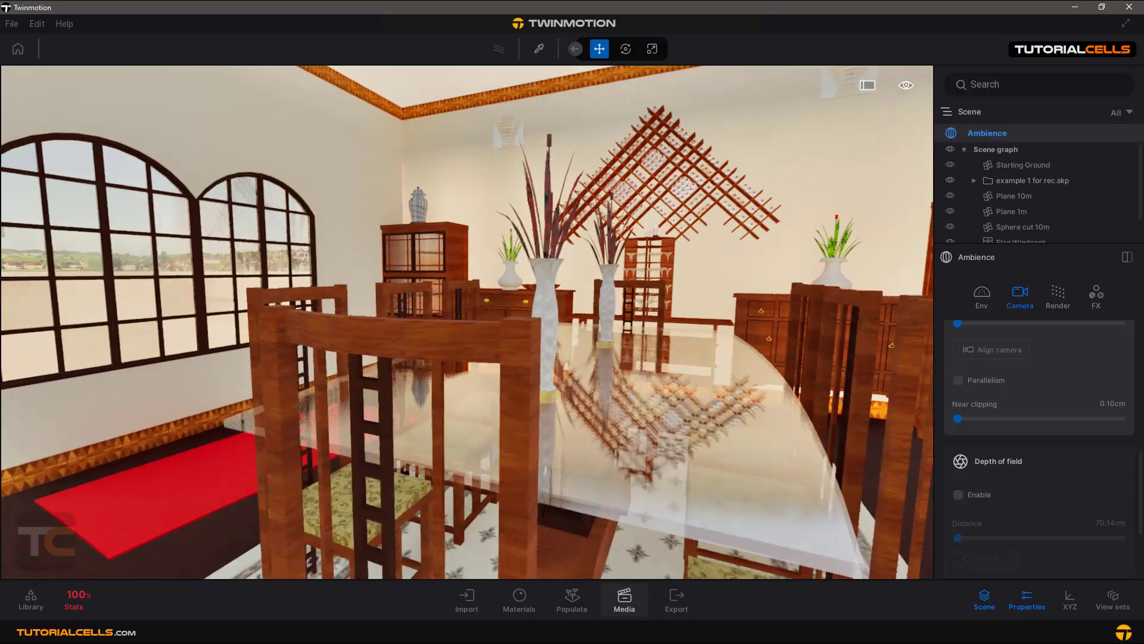
mouse_move(632, 633)
click(641, 561)
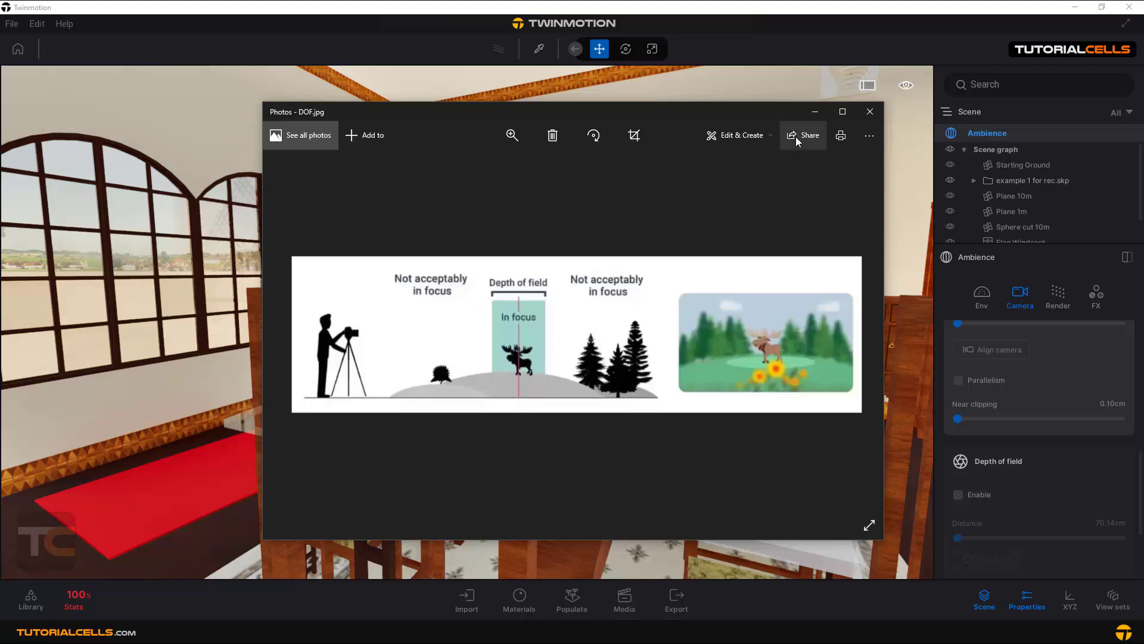
click(815, 113)
click(981, 497)
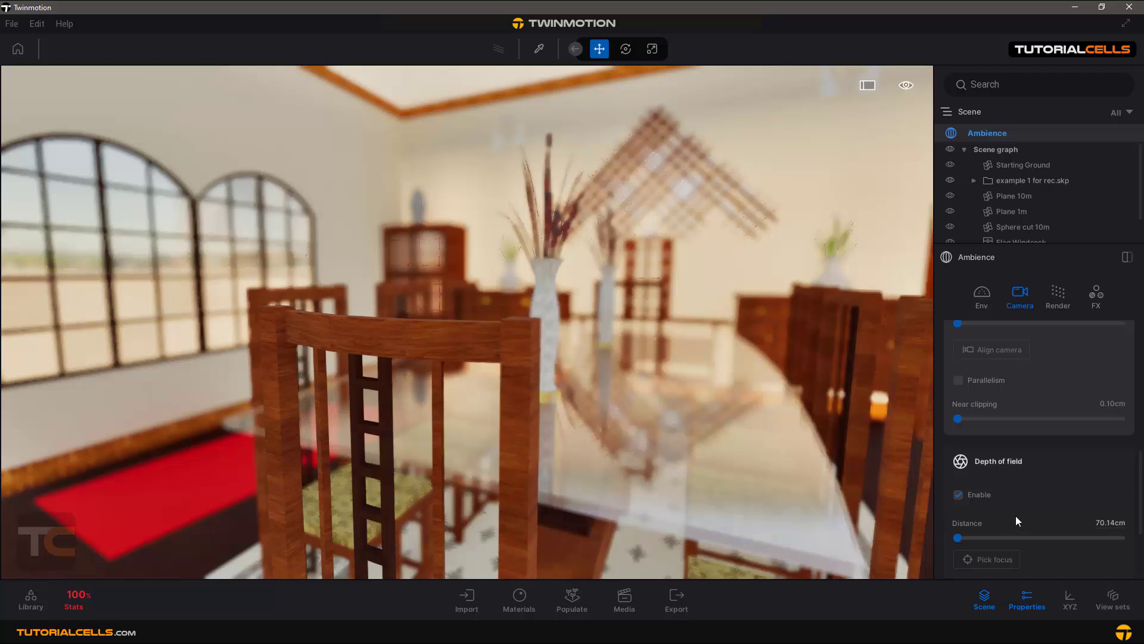
- Pick focus on the near chair, set aperture 3.1, then refocus via vase onto back chair (133.78cm)
scroll(1016, 515, down, 2)
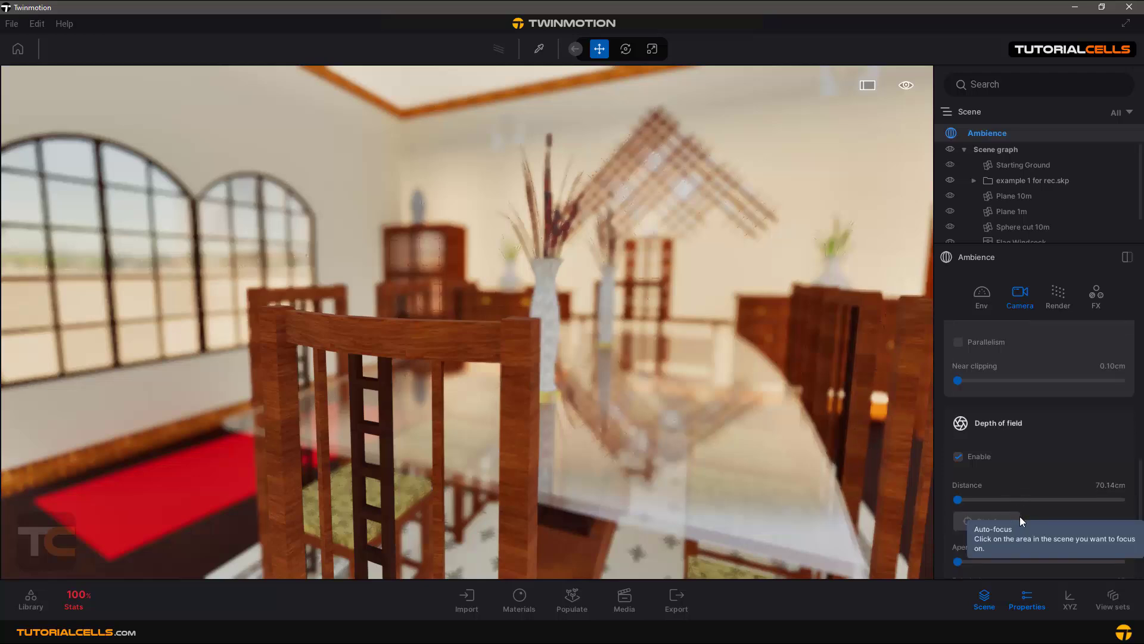
scroll(1019, 517, down, 2)
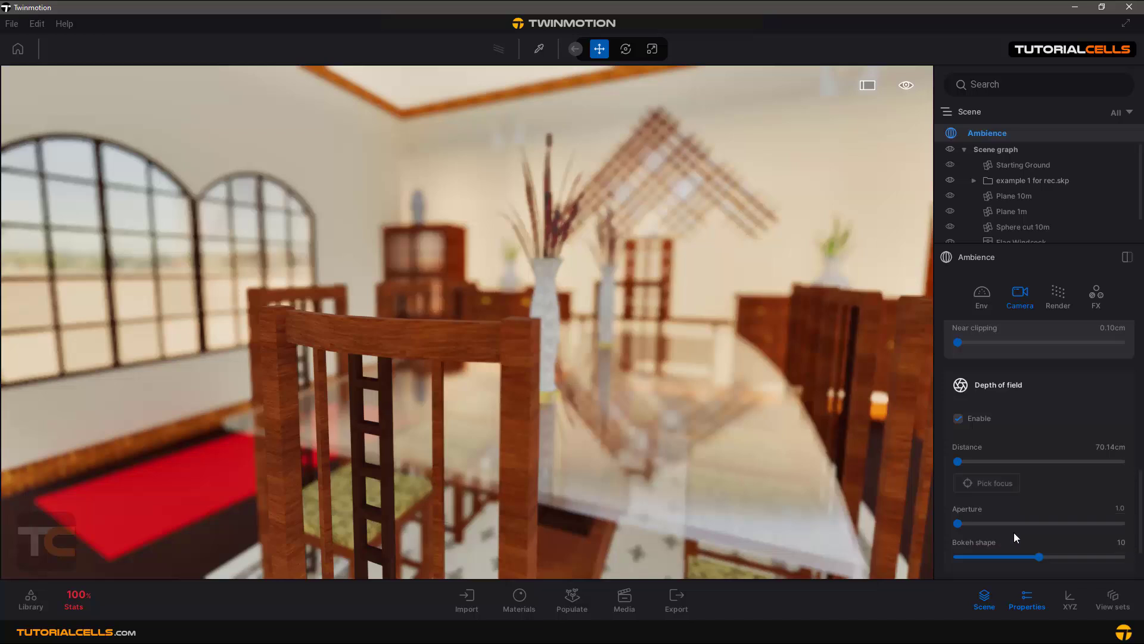
click(992, 487)
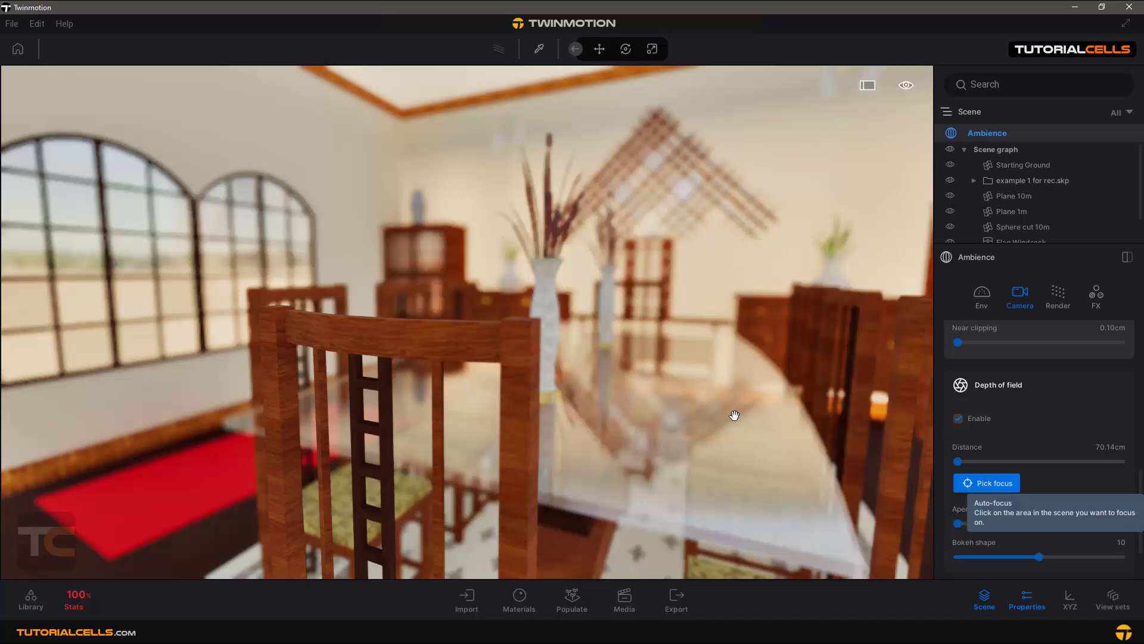
click(530, 359)
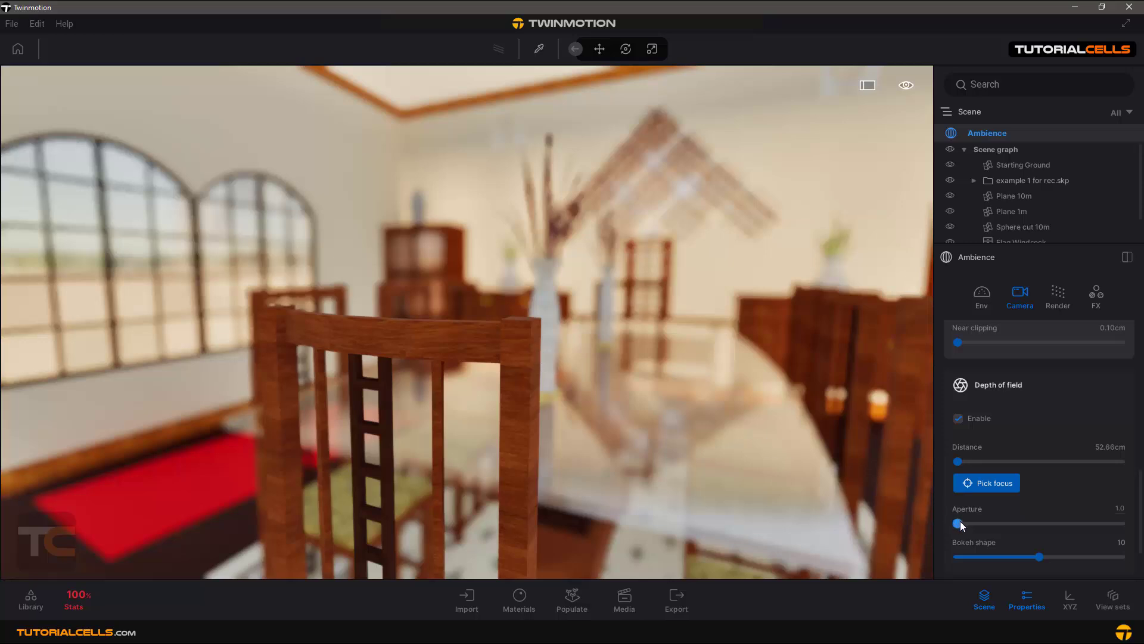
mouse_move(959, 523)
mouse_down()
mouse_move(1092, 524)
mouse_move(957, 524)
mouse_up()
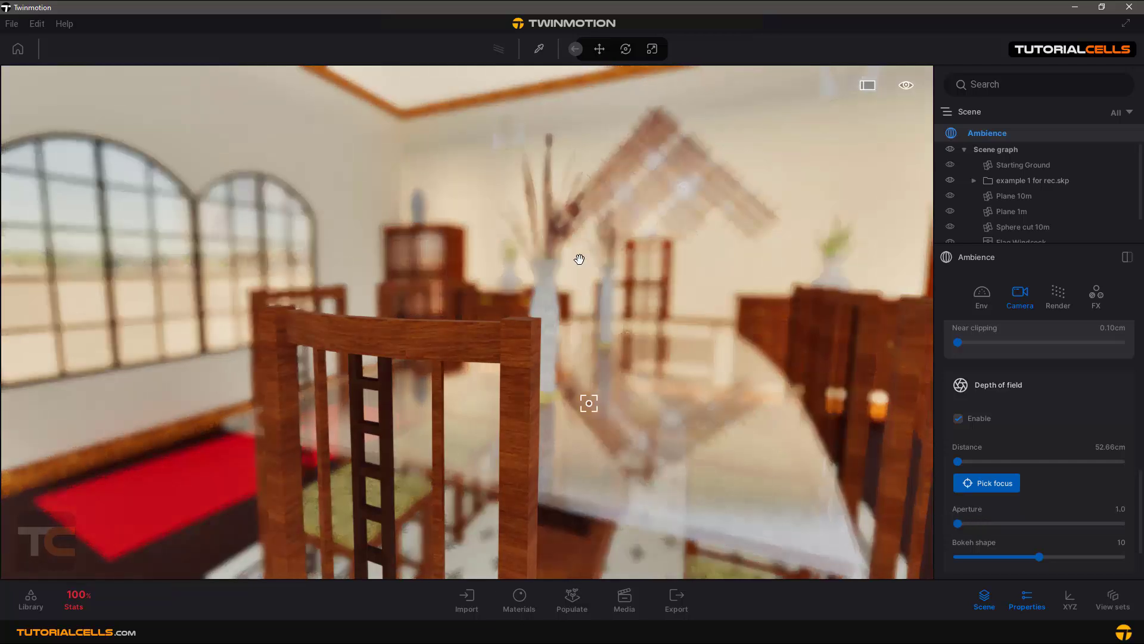
click(545, 293)
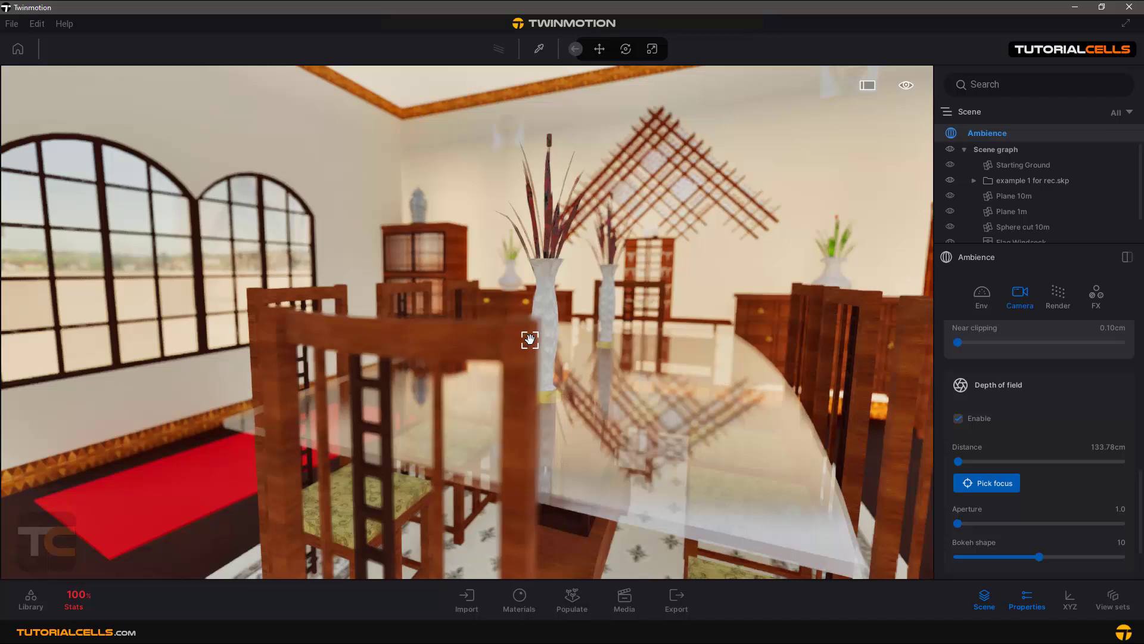
click(642, 230)
- Refocus depth of field on the vase, then bring up the BOK.jpg bokeh photo in Photos
click(550, 278)
click(548, 281)
mouse_move(674, 611)
click(724, 585)
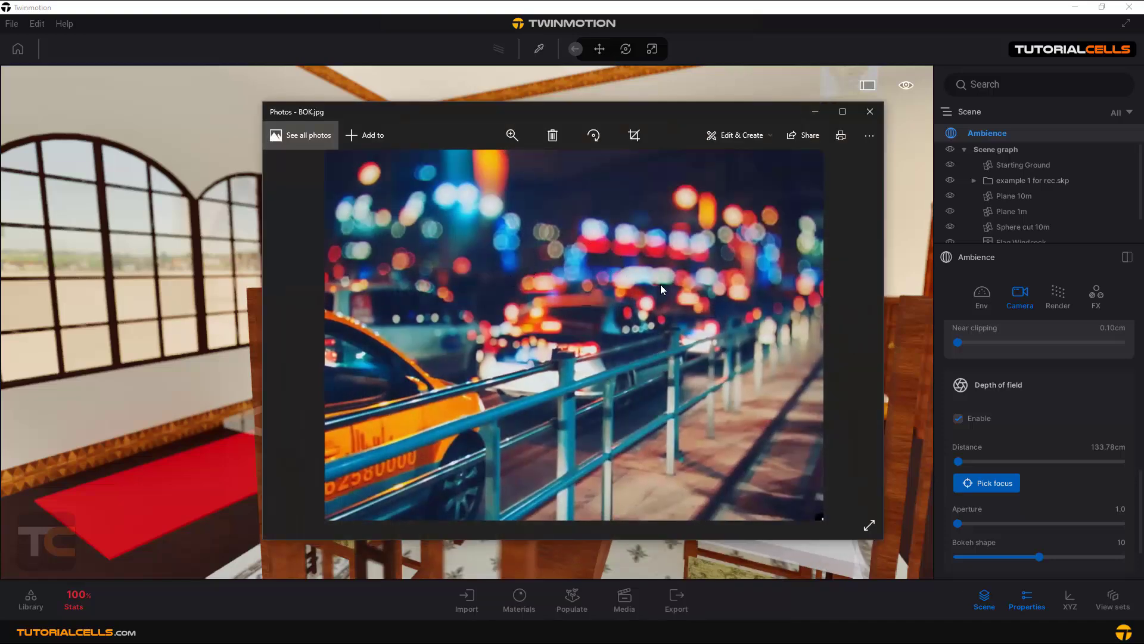
- Set bokeh shape to 13, then disable depth of field and collapse its section
click(815, 112)
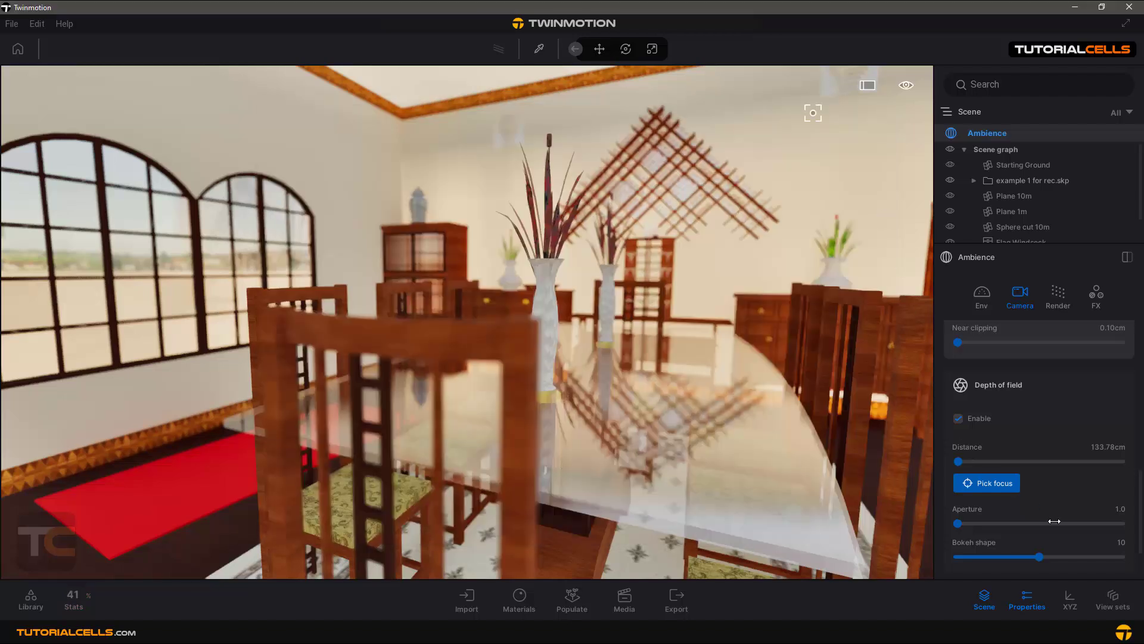
scroll(1055, 522, down, 2)
drag(1042, 520, 1080, 518)
click(958, 380)
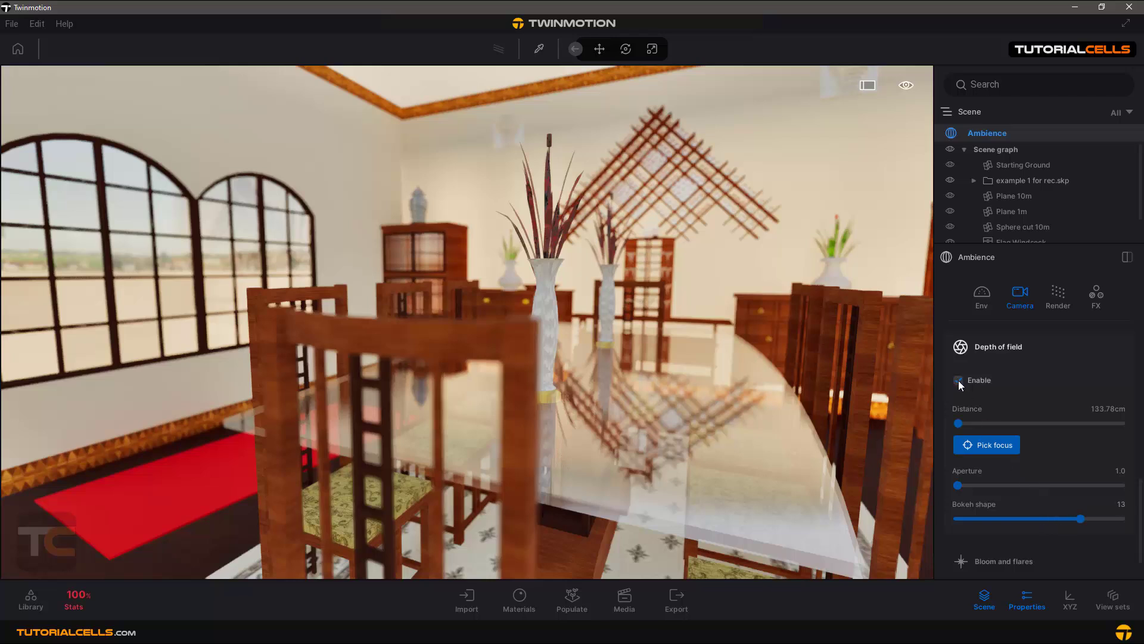
click(993, 347)
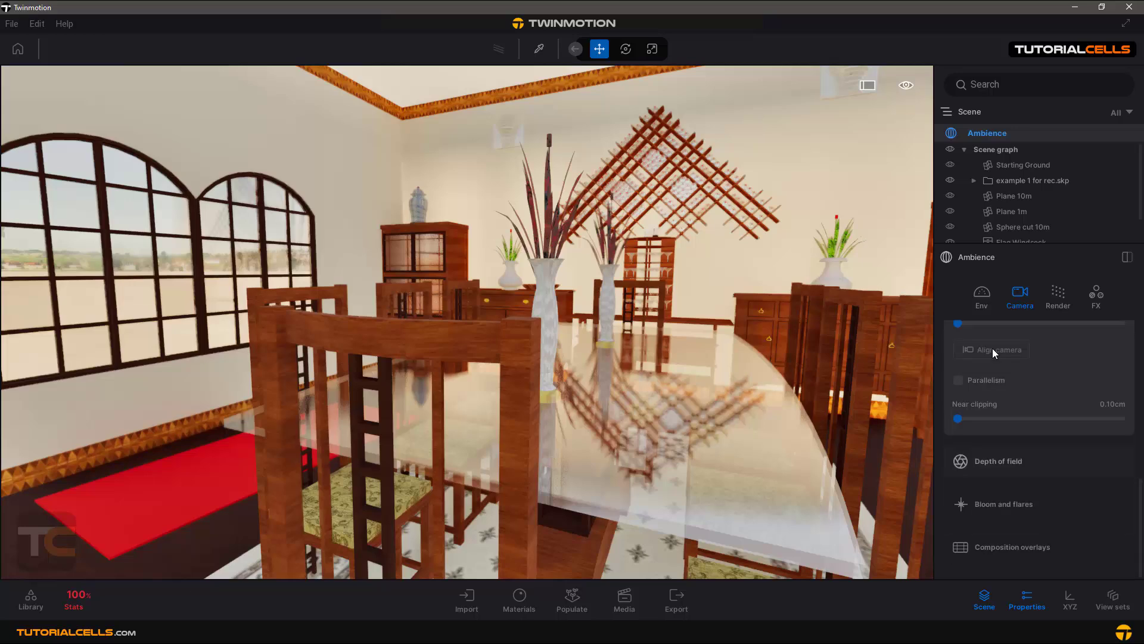
- Aim the view at the sun and try bloom intensity and textures, including Default and Synthetic 5
click(1003, 509)
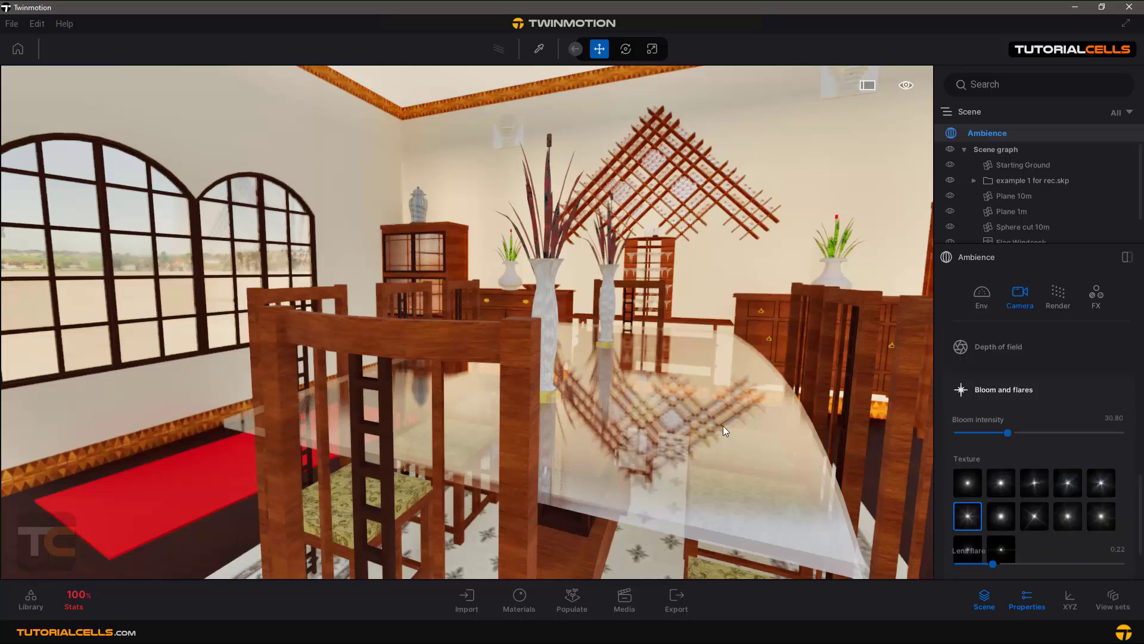
scroll(668, 371, down, 10)
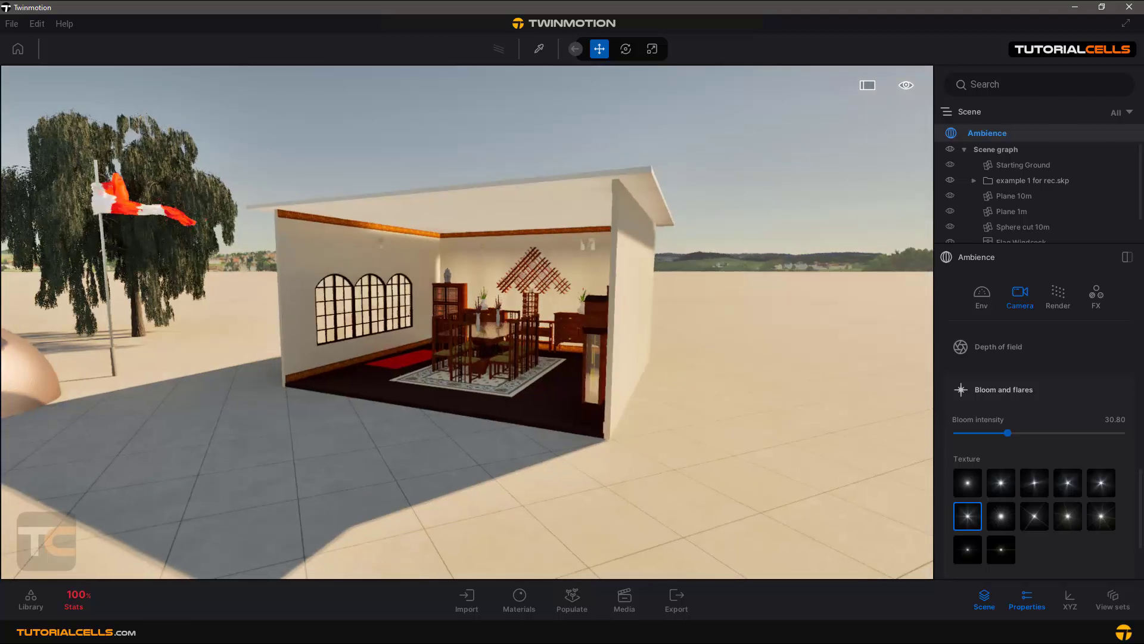
drag(467, 322, 634, 306)
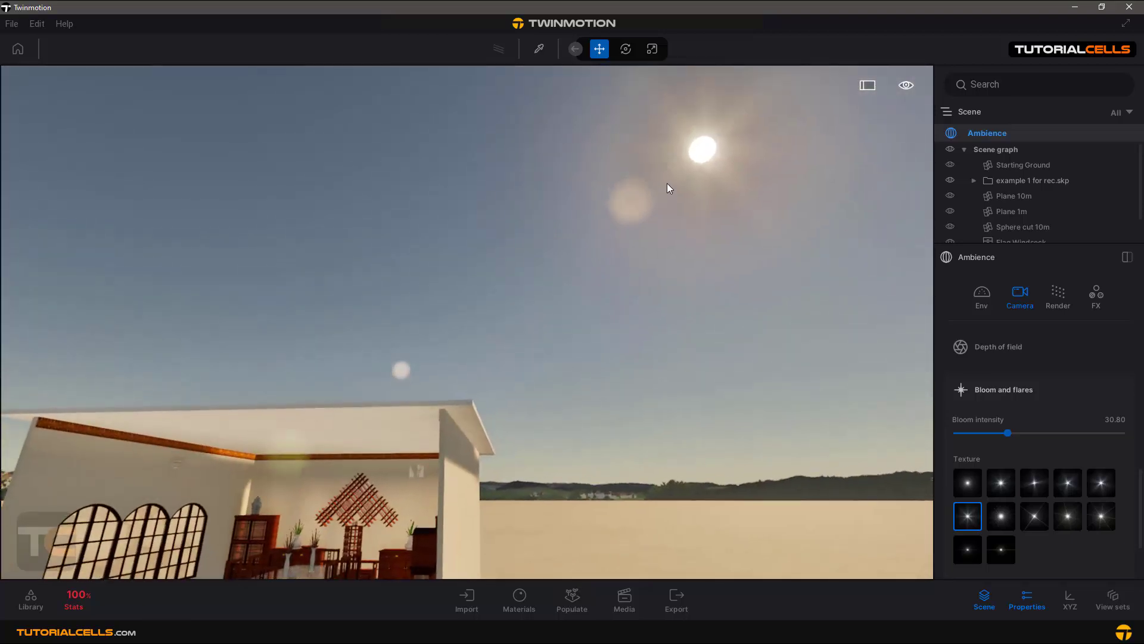
click(1001, 486)
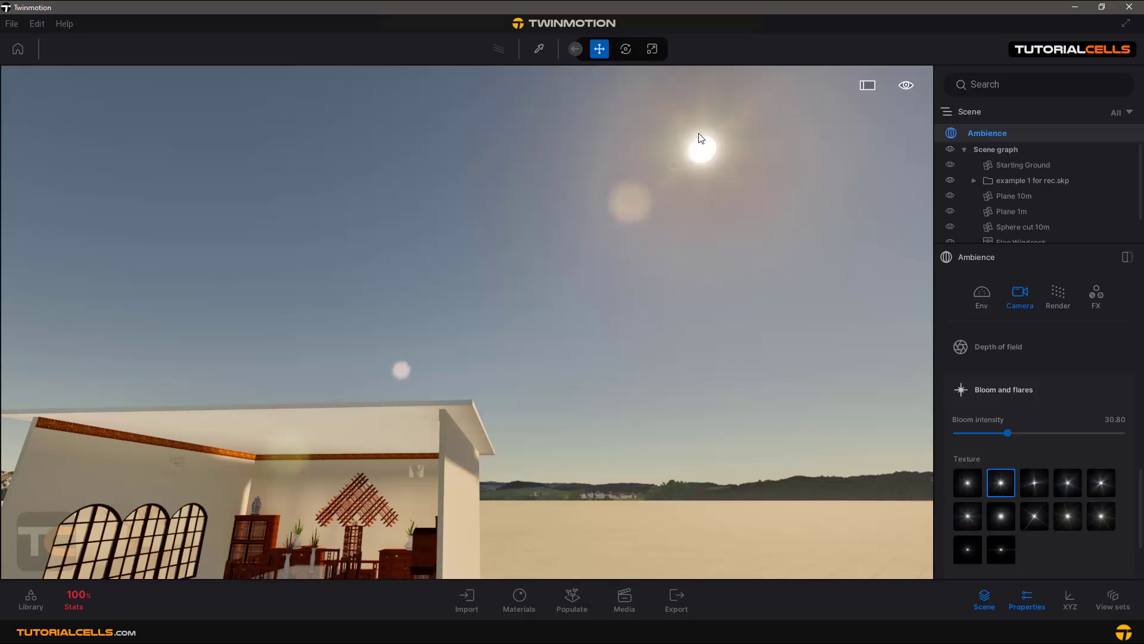
click(1033, 484)
drag(1011, 432, 1038, 429)
click(1068, 483)
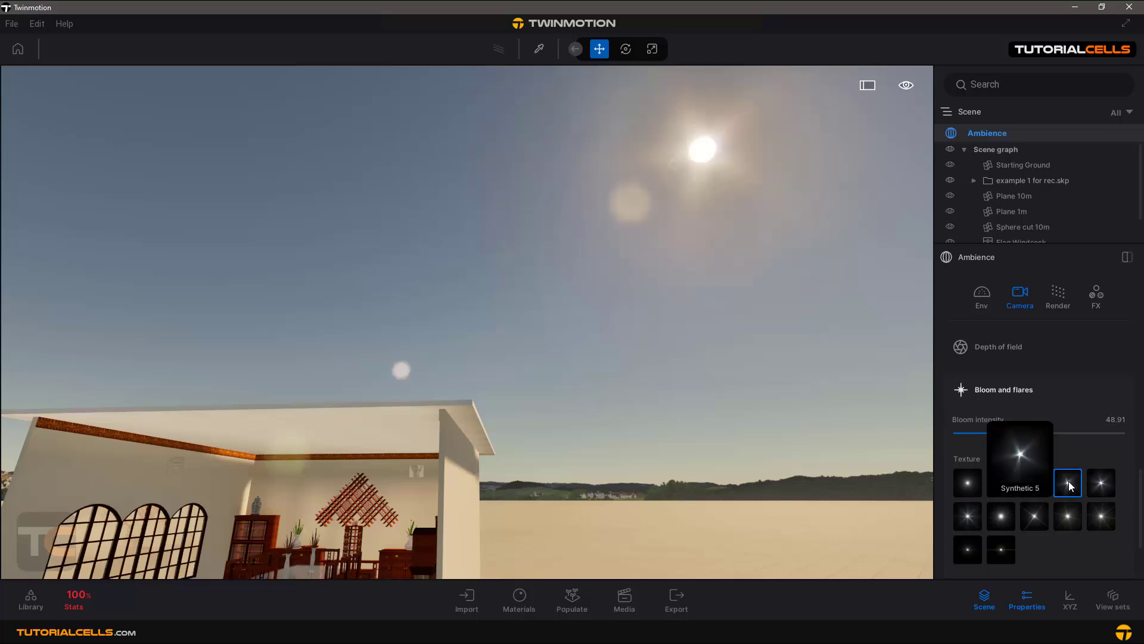
click(975, 525)
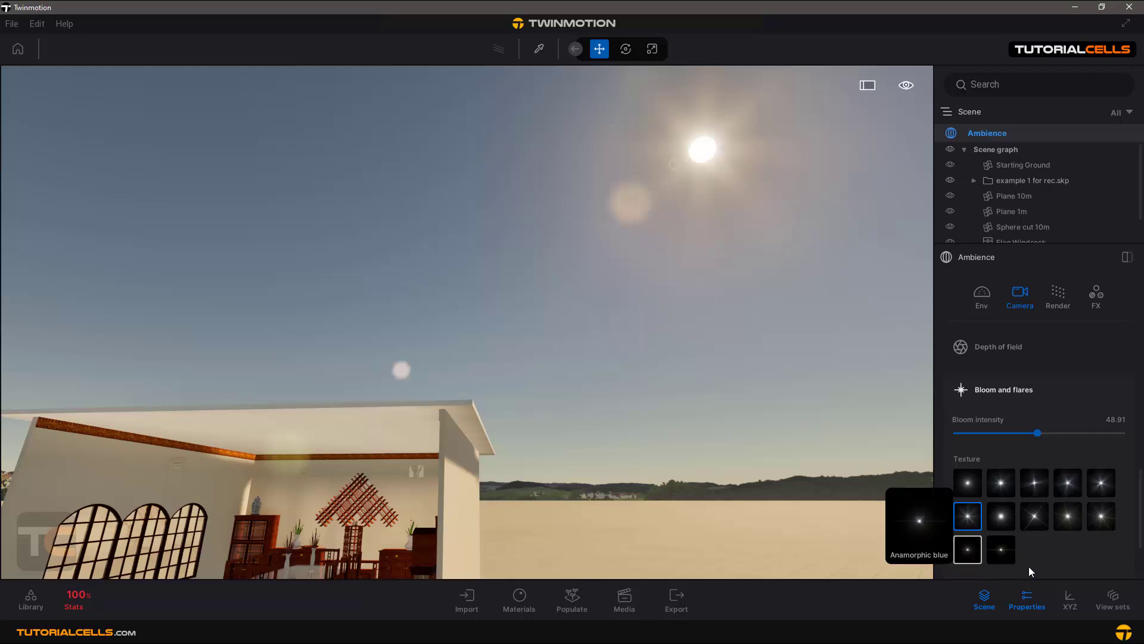
- Set lens flare to 0.23 and lens dirt to 17.03 around the sun
scroll(1050, 546, down, 3)
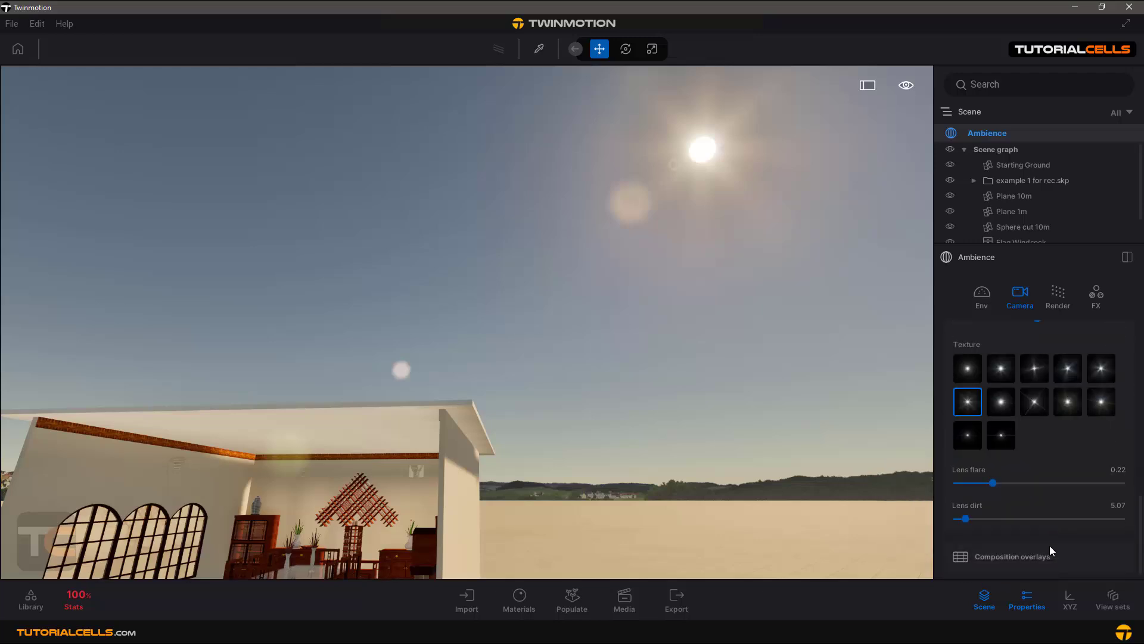
mouse_move(993, 484)
mouse_down()
mouse_move(1004, 475)
mouse_move(992, 482)
mouse_up()
drag(965, 518, 1027, 518)
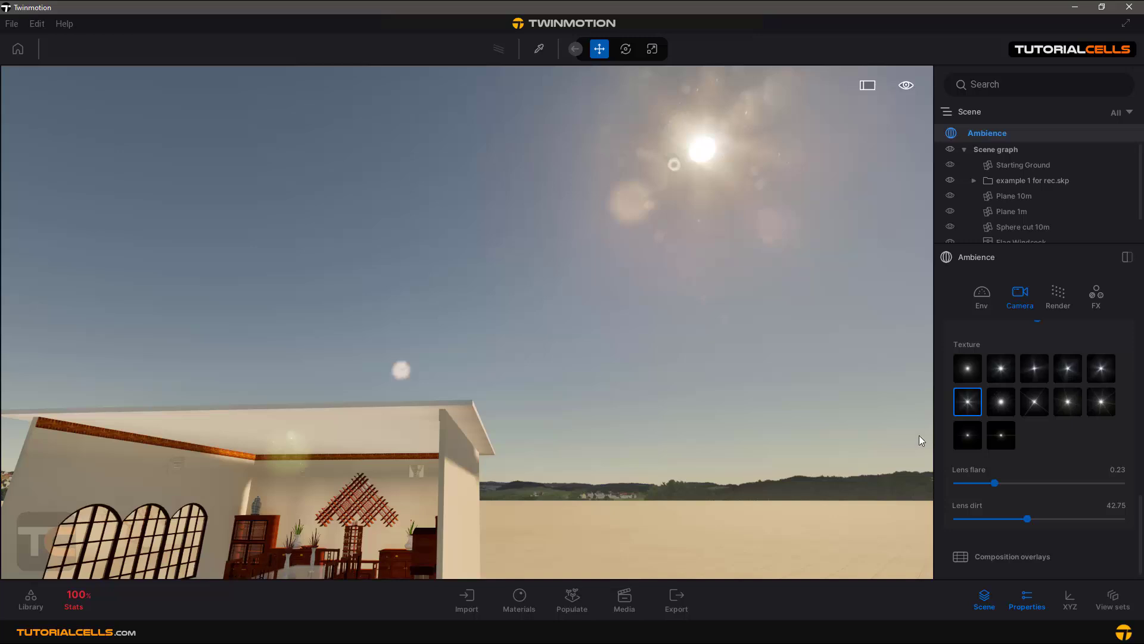
drag(1025, 519, 985, 508)
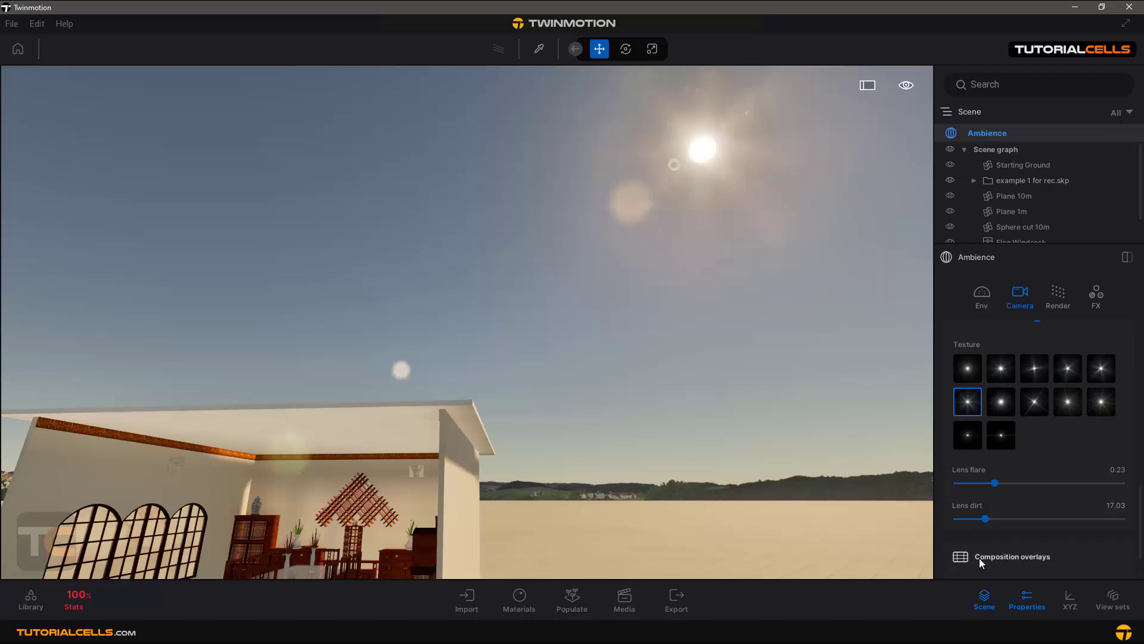
scroll(508, 422, down, 5)
- Orbit out to the whole house, preview a 5×5 composition grid, then set overlays to None
drag(492, 391, 635, 371)
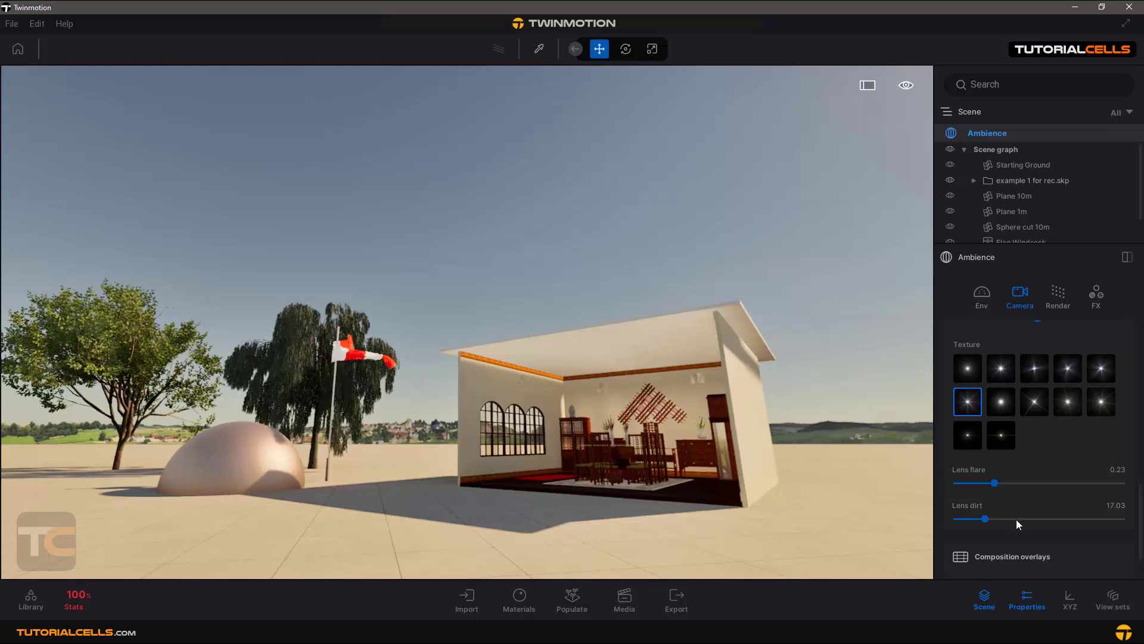
click(1022, 553)
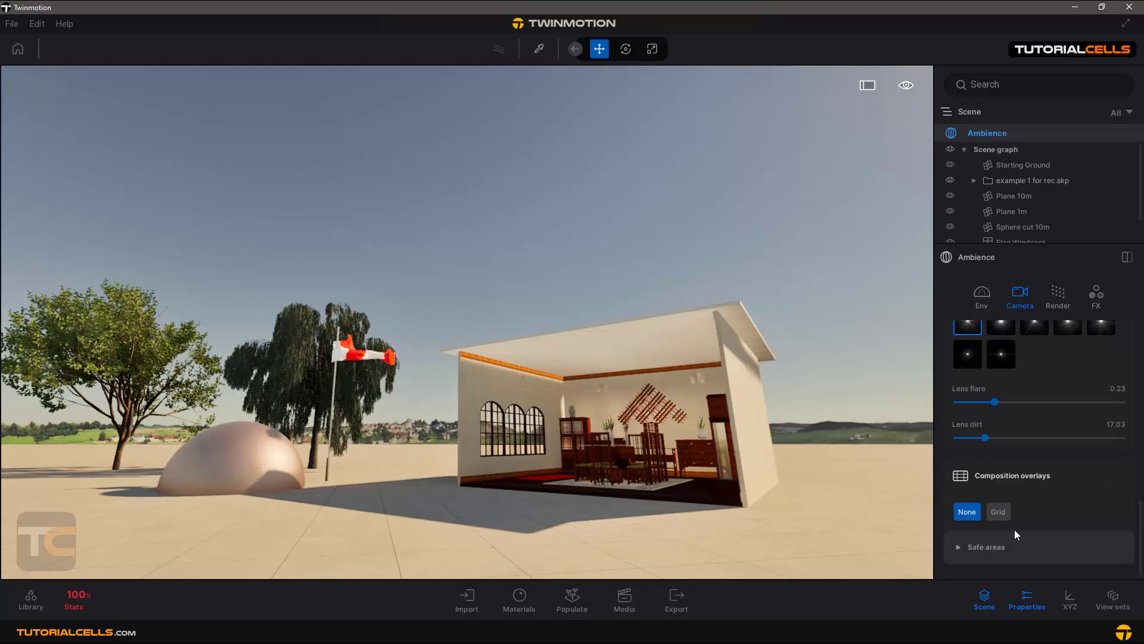
click(998, 512)
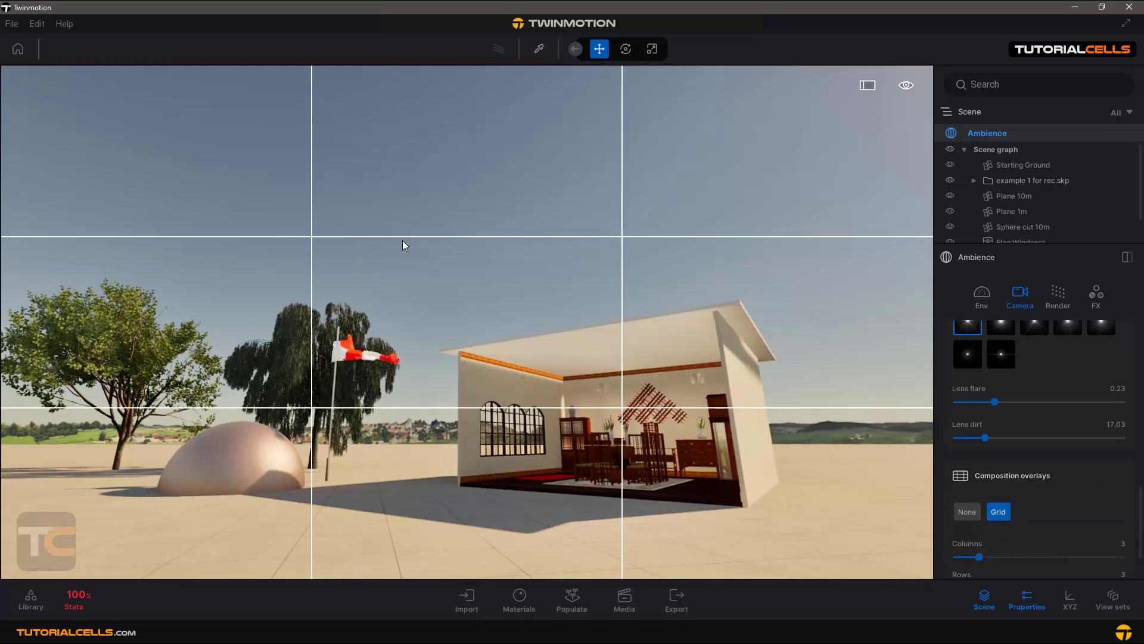
scroll(1028, 520, down, 2)
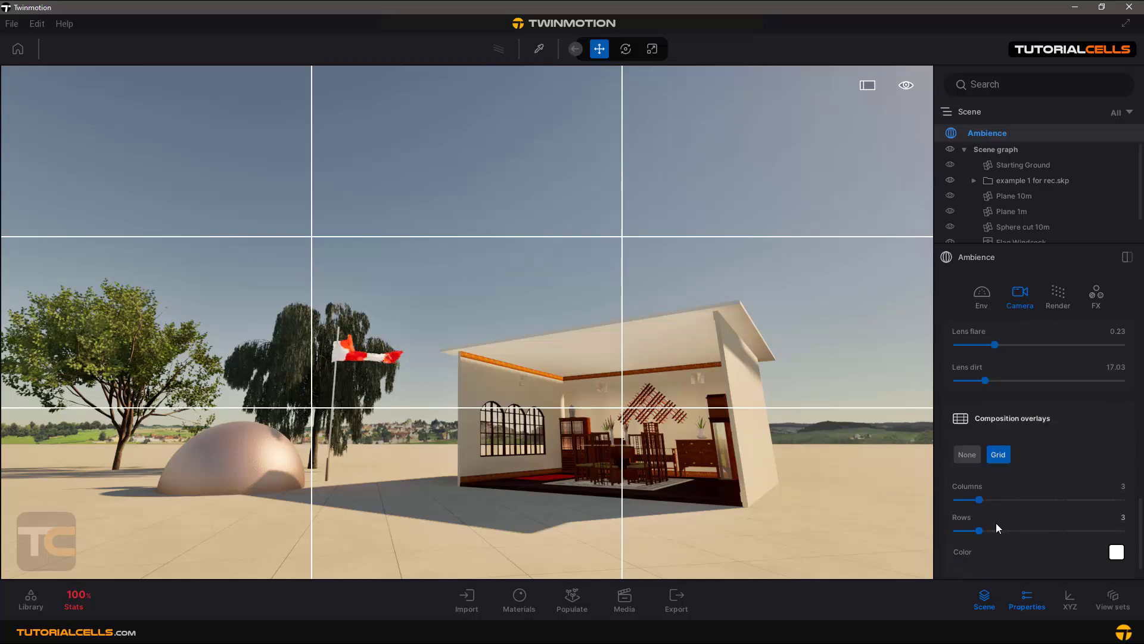
drag(991, 502, 1002, 530)
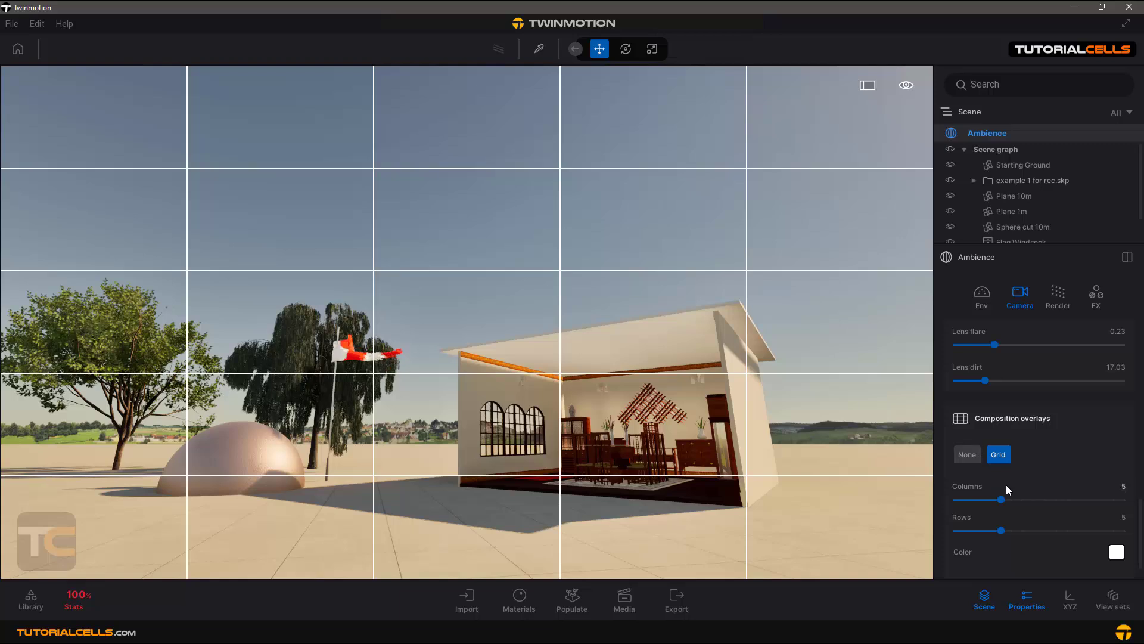
scroll(997, 531, down, 1)
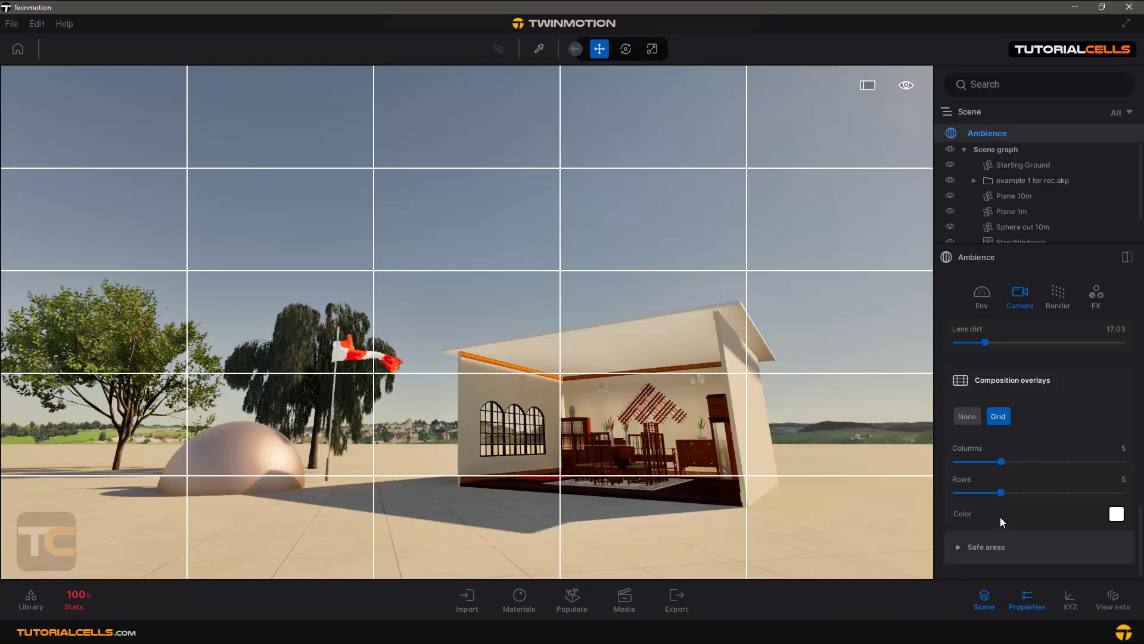
click(968, 416)
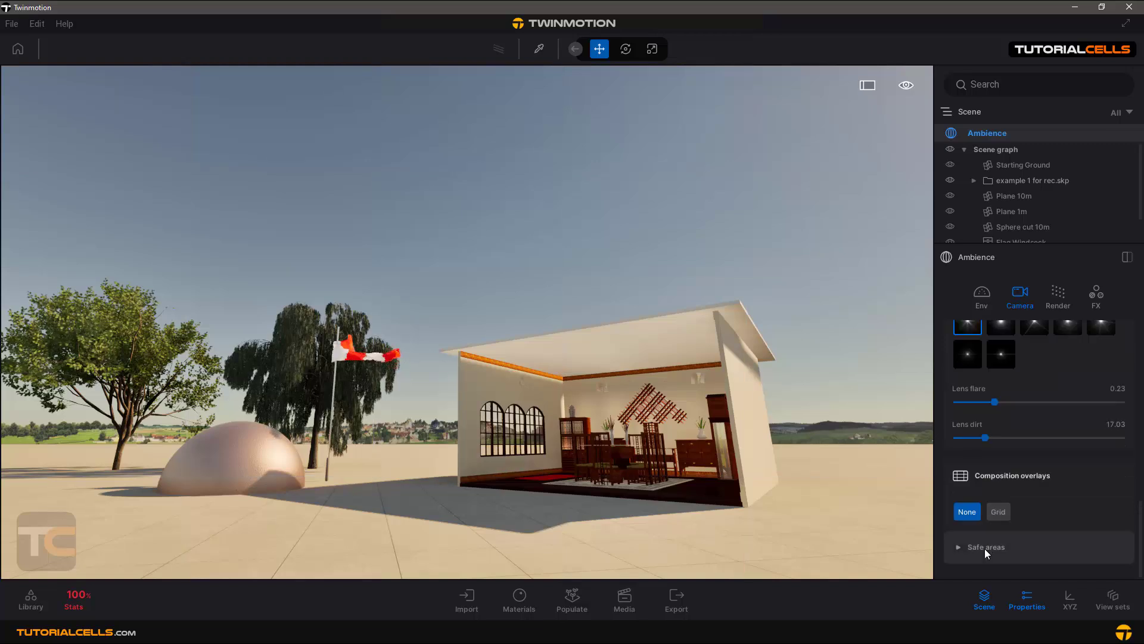
- Enable safe areas (action 95%, title 90%) and raise custom safe to 66%
click(1057, 546)
scroll(1054, 546, down, 3)
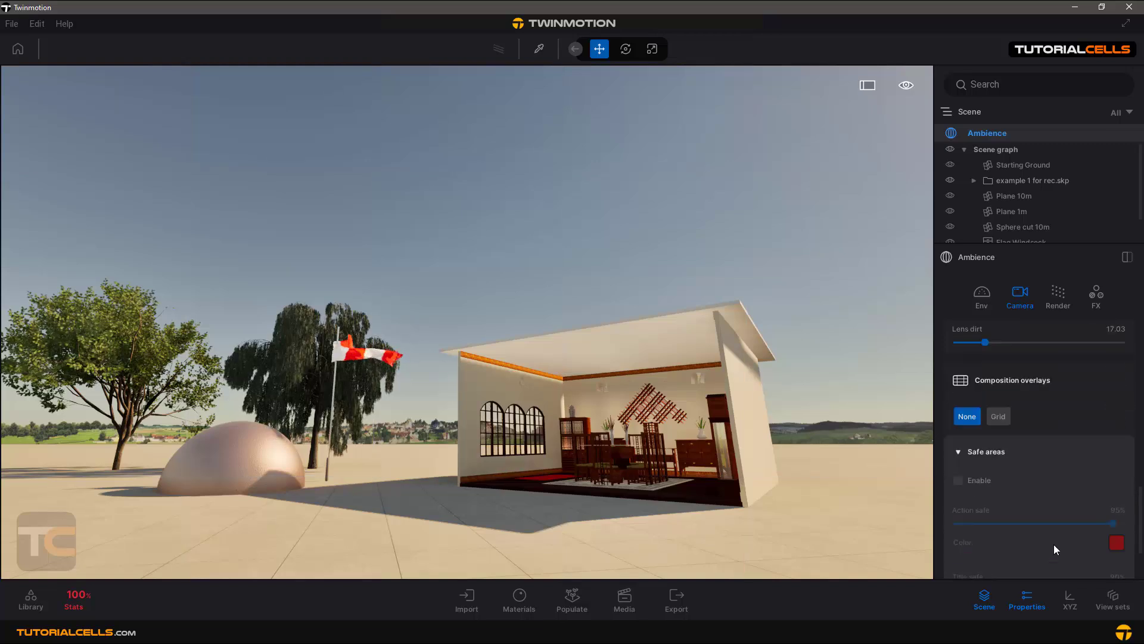
click(958, 460)
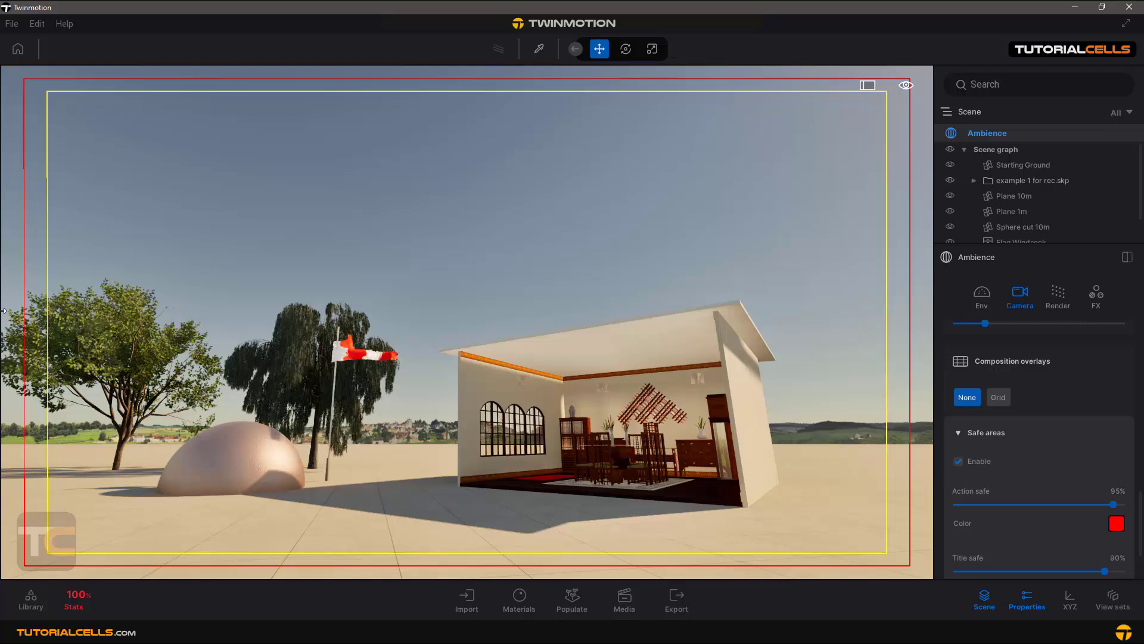
scroll(1037, 507, down, 2)
scroll(1032, 507, down, 2)
scroll(1033, 509, down, 1)
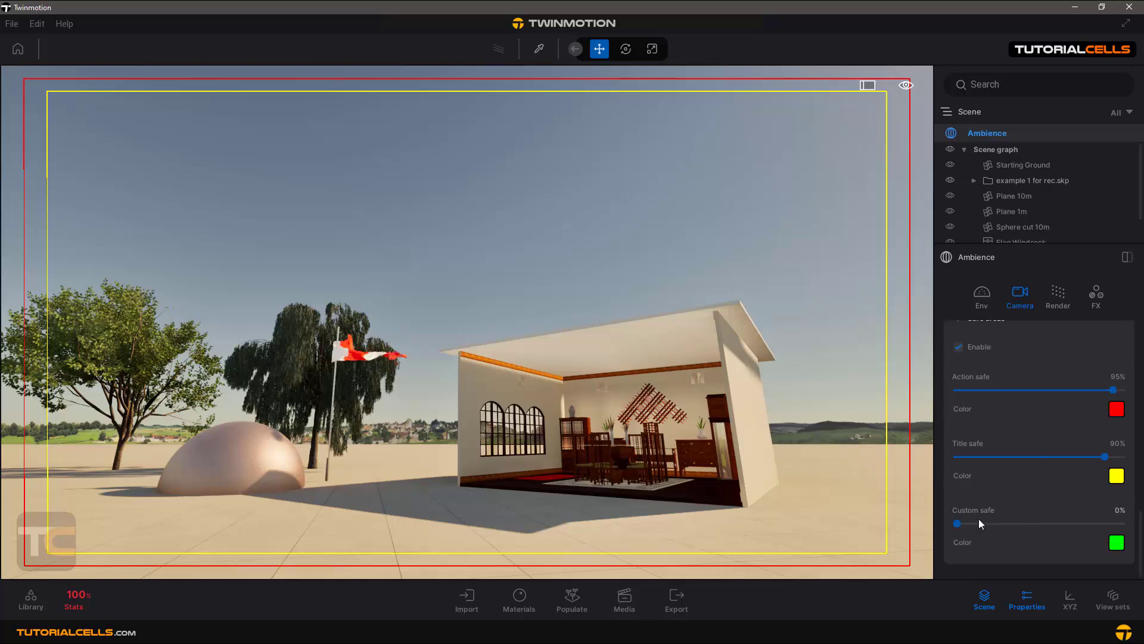
drag(958, 523, 1066, 525)
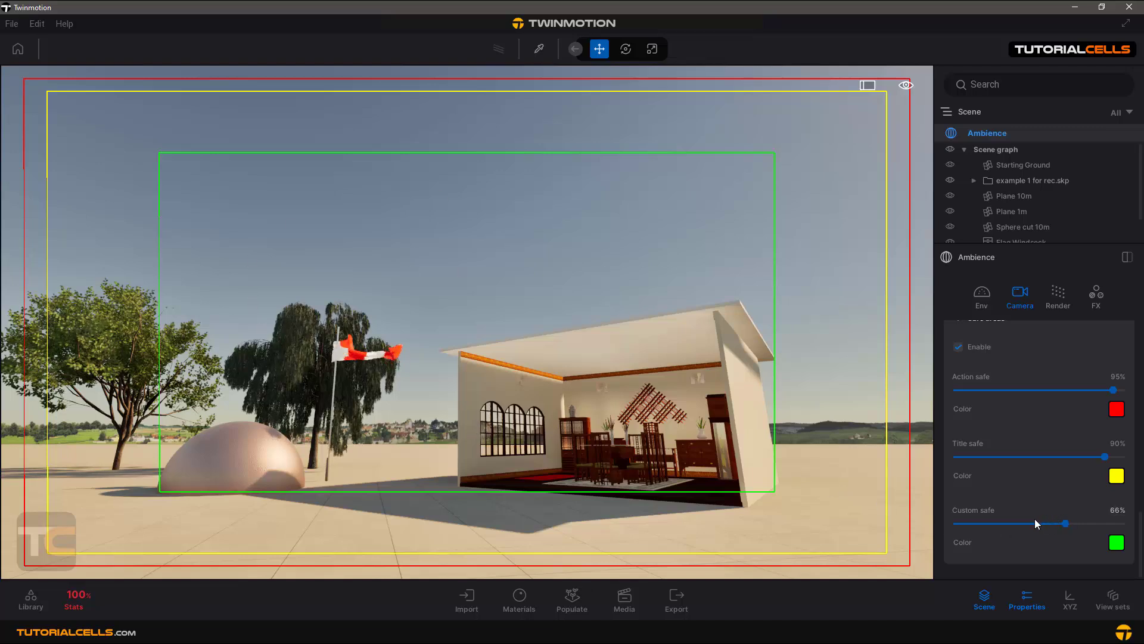
scroll(1020, 425, up, 3)
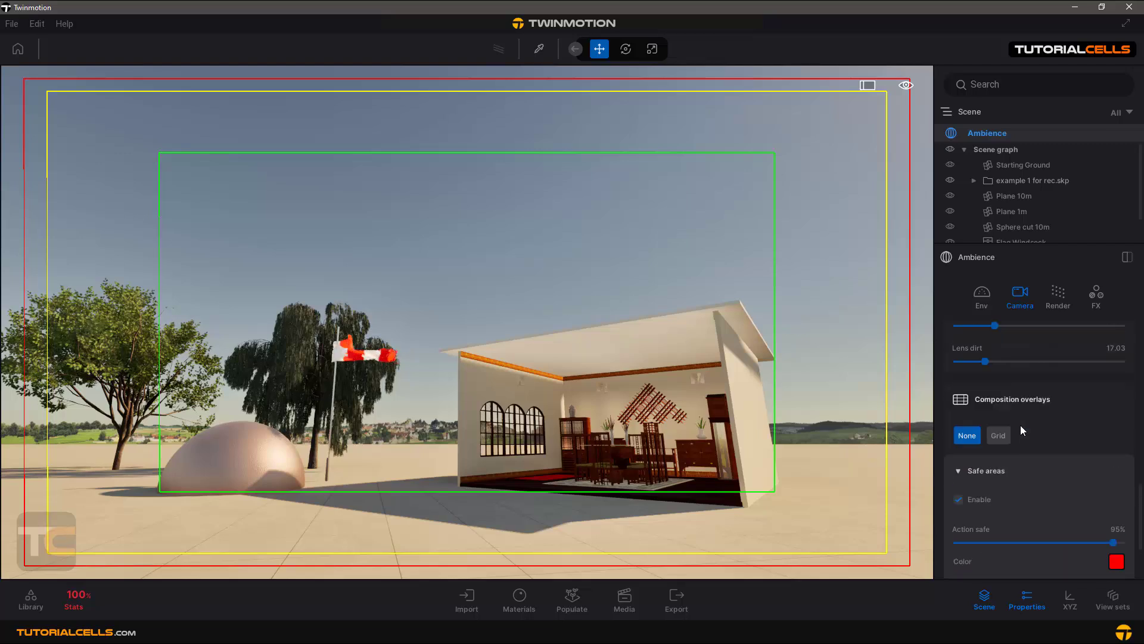